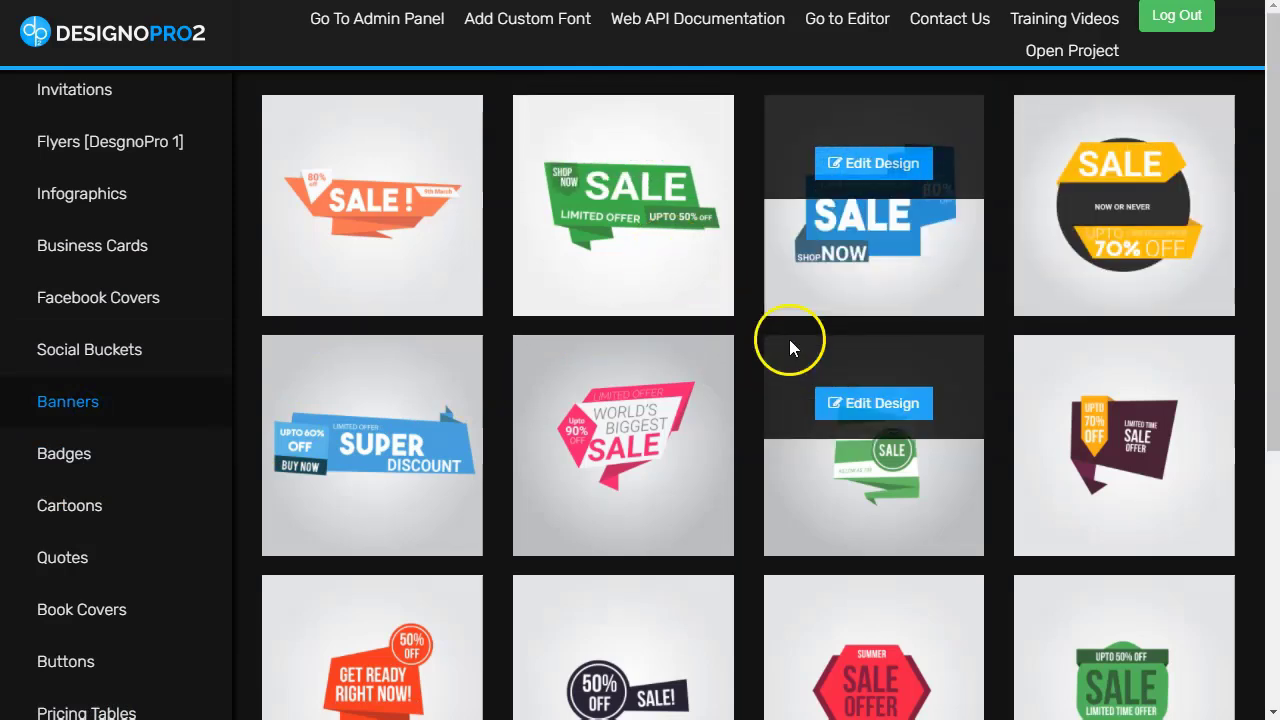
- Look through the Banners, Badges and Cartoons template categories to see the designs they offer
scroll(603, 380, down, 2)
scroll(602, 380, down, 2)
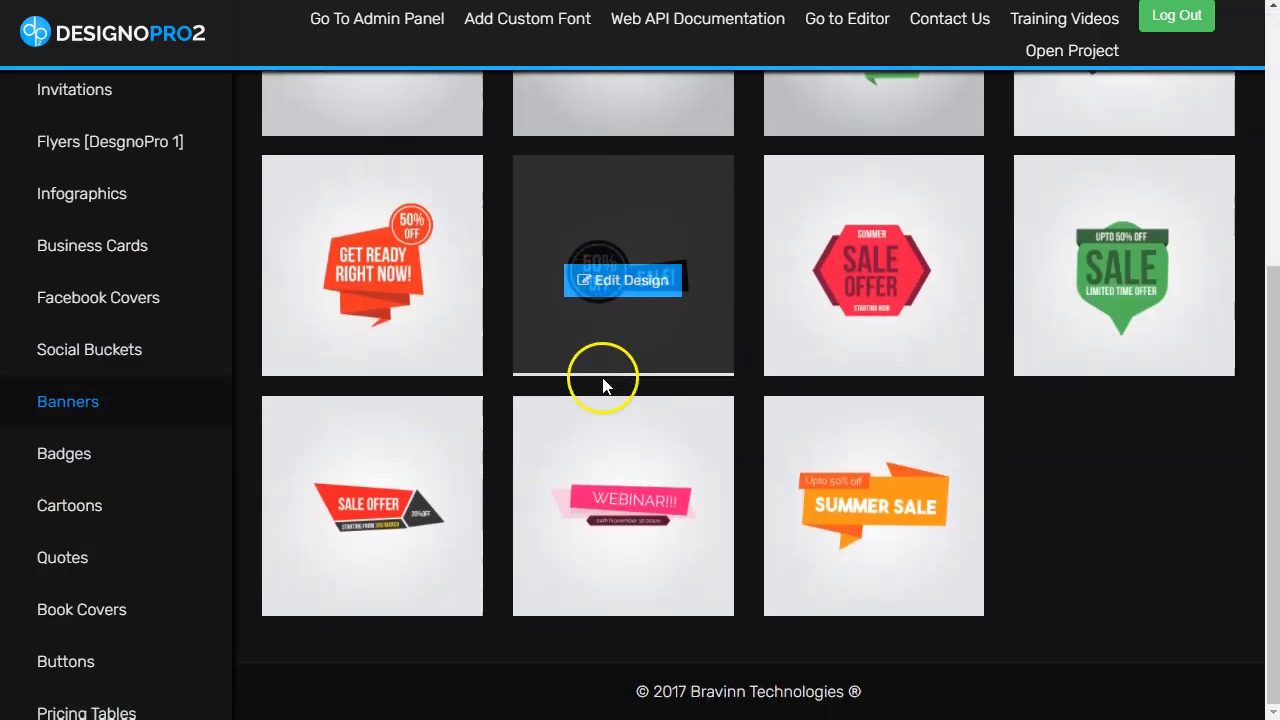
scroll(596, 375, up, 4)
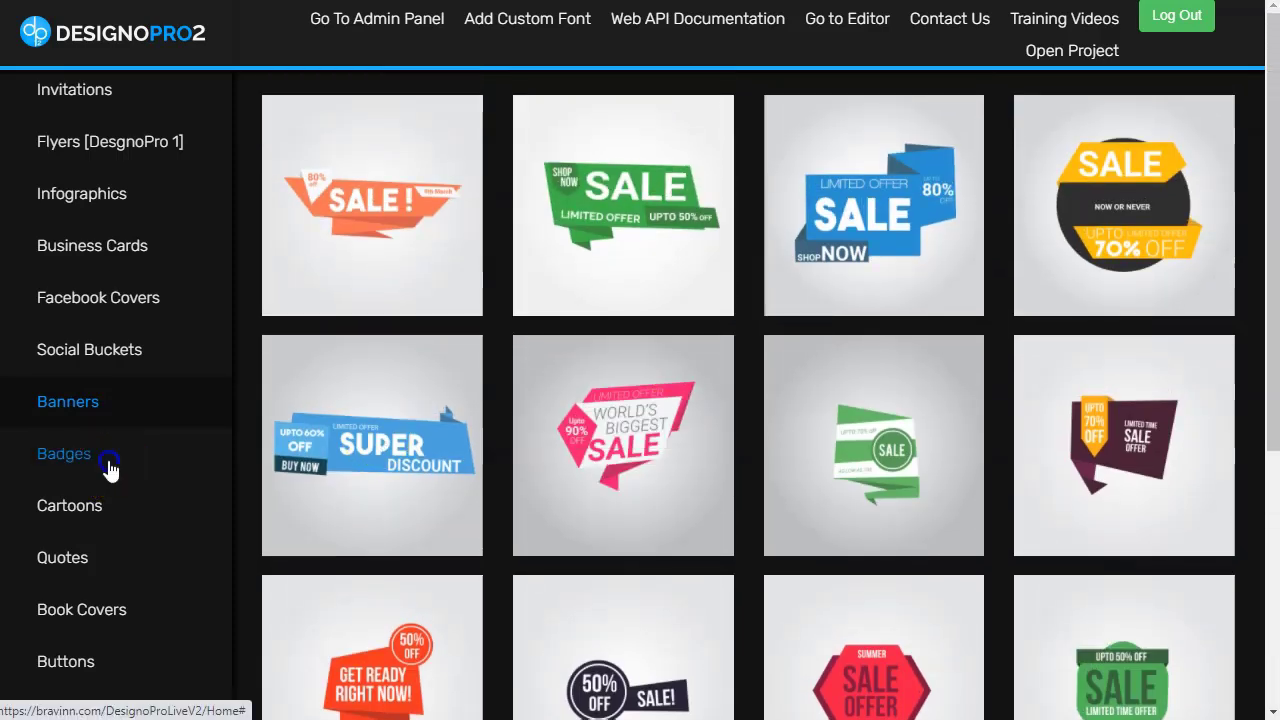
click(109, 470)
click(86, 256)
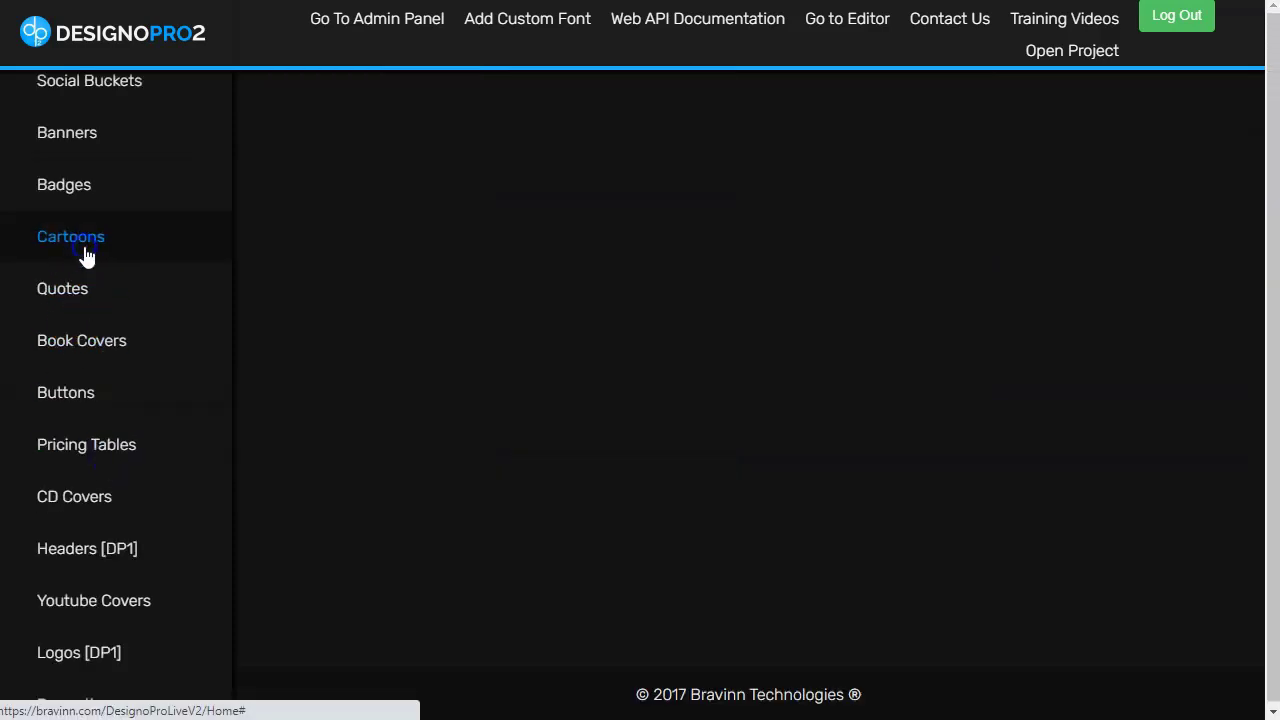
scroll(602, 333, down, 3)
scroll(603, 335, down, 8)
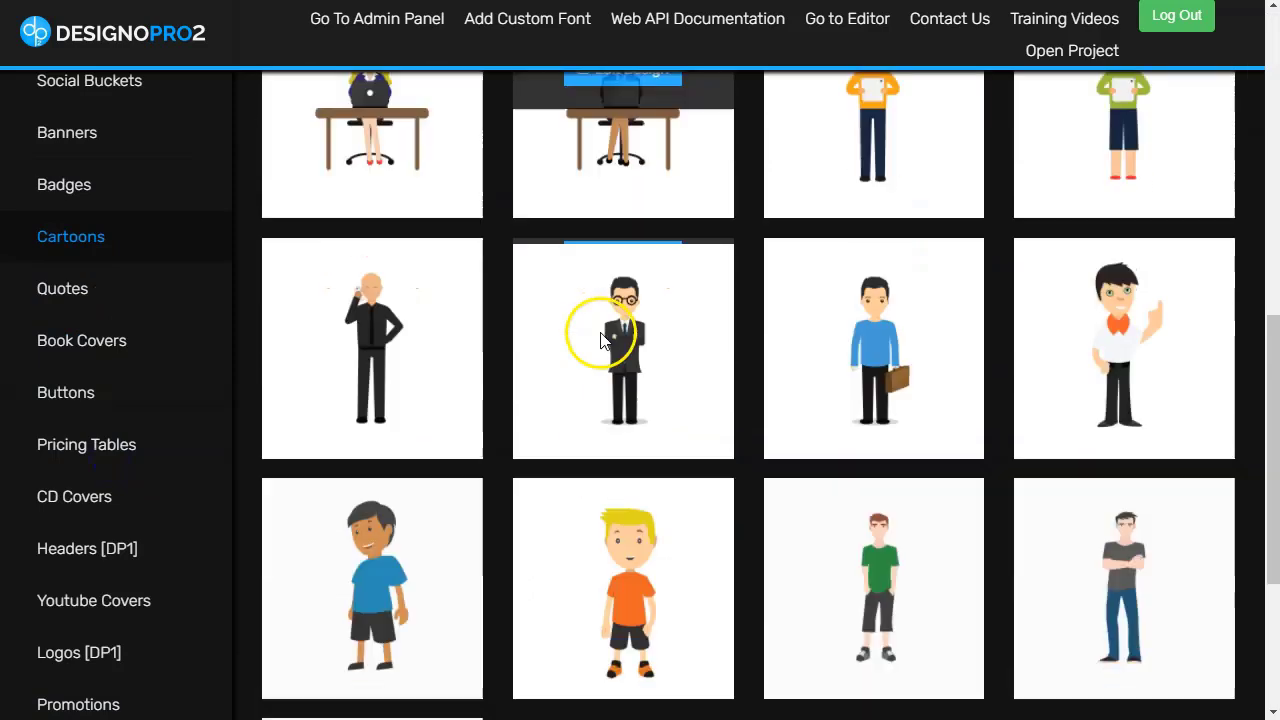
scroll(603, 380, up, 6)
- Look through the design templates in the Quotes, Book Covers and Buttons categories
click(86, 290)
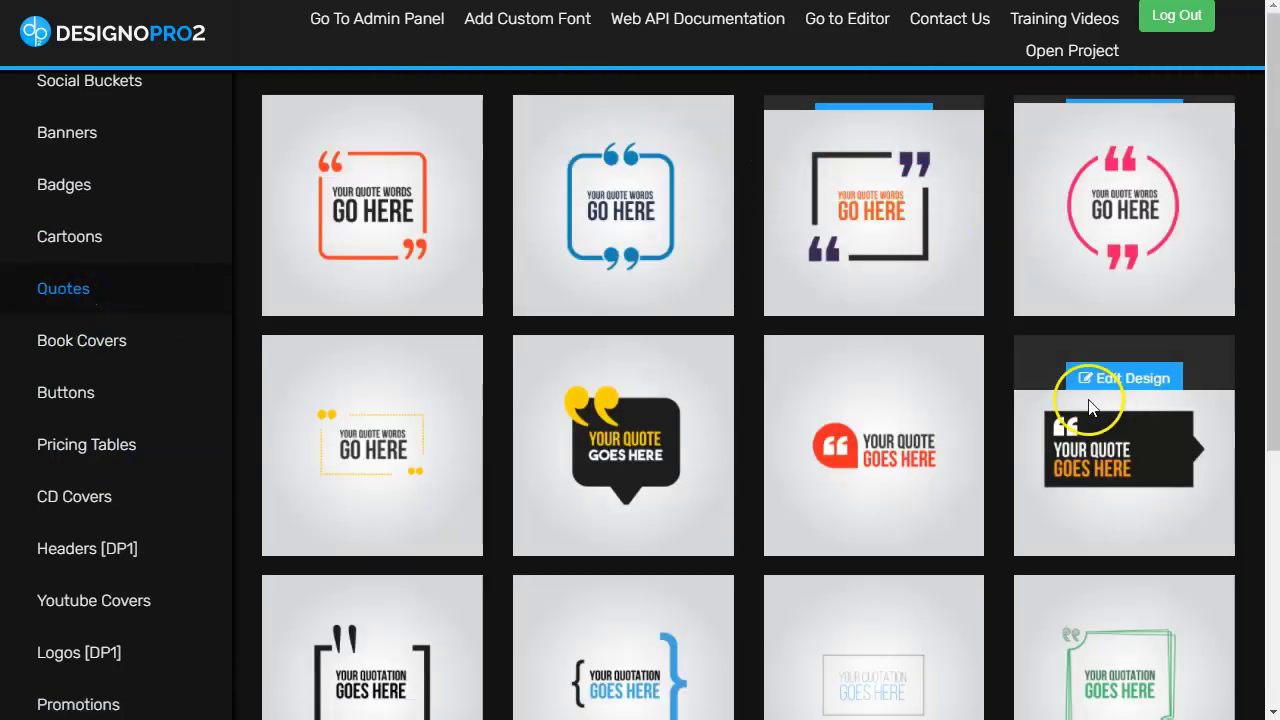
click(97, 352)
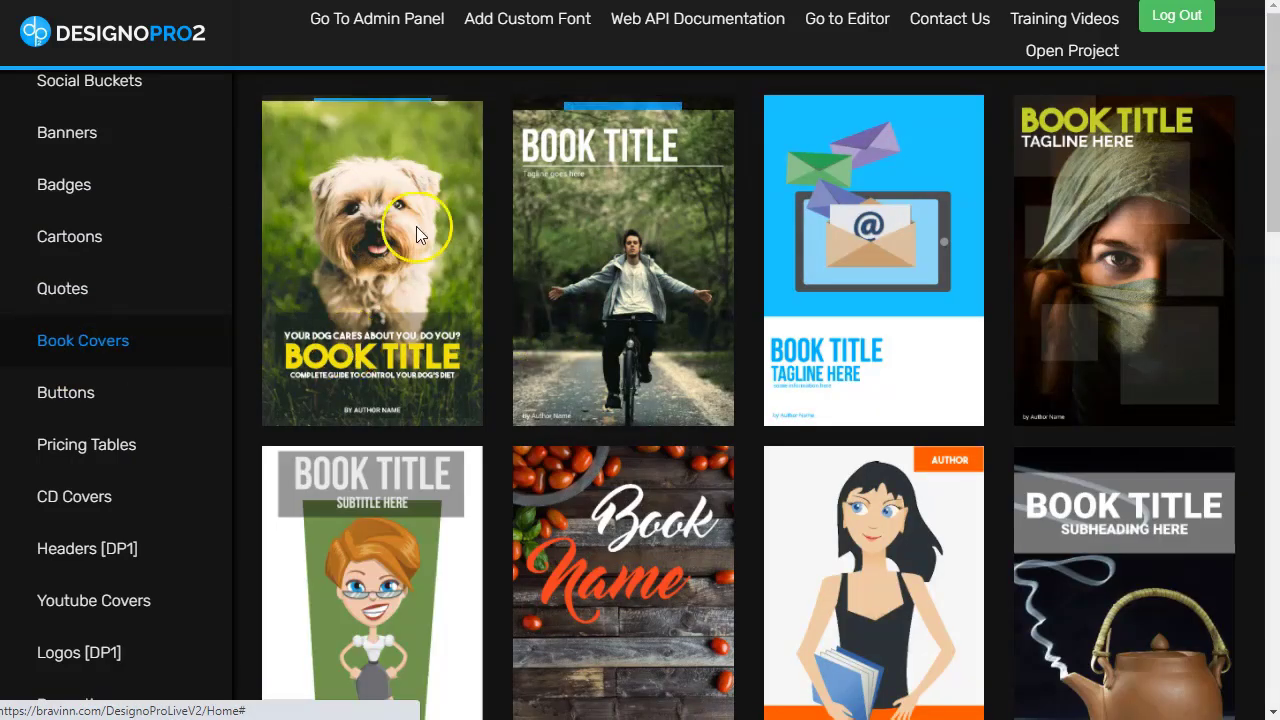
scroll(1048, 395, down, 4)
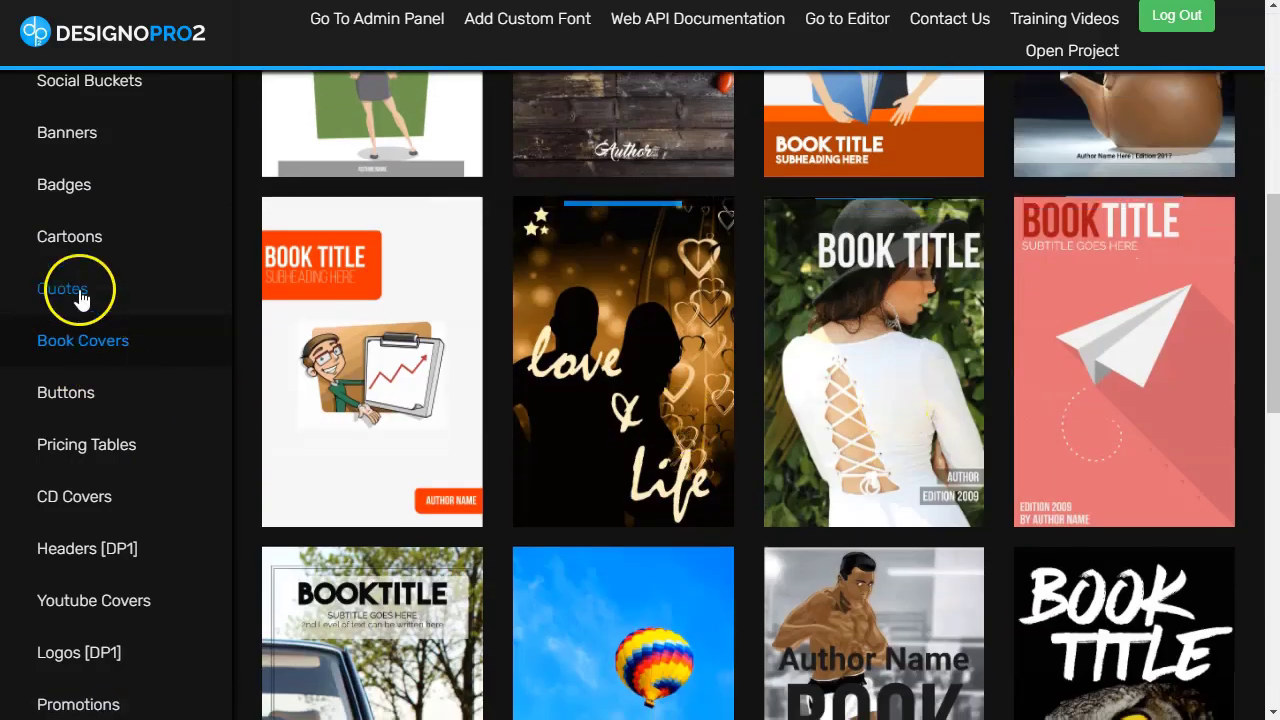
click(91, 418)
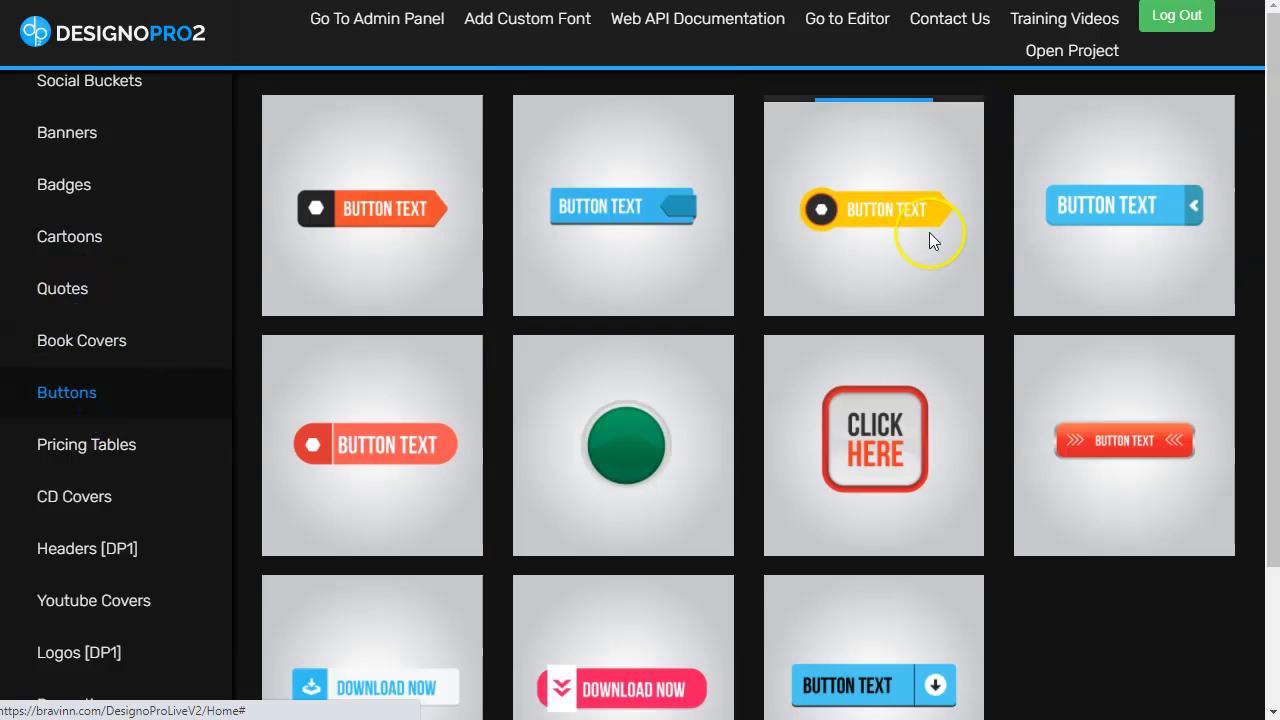
scroll(560, 330, down, 2)
- Examine the Pricing Tables and CD Covers templates, along with the remaining categories further down the list
click(115, 460)
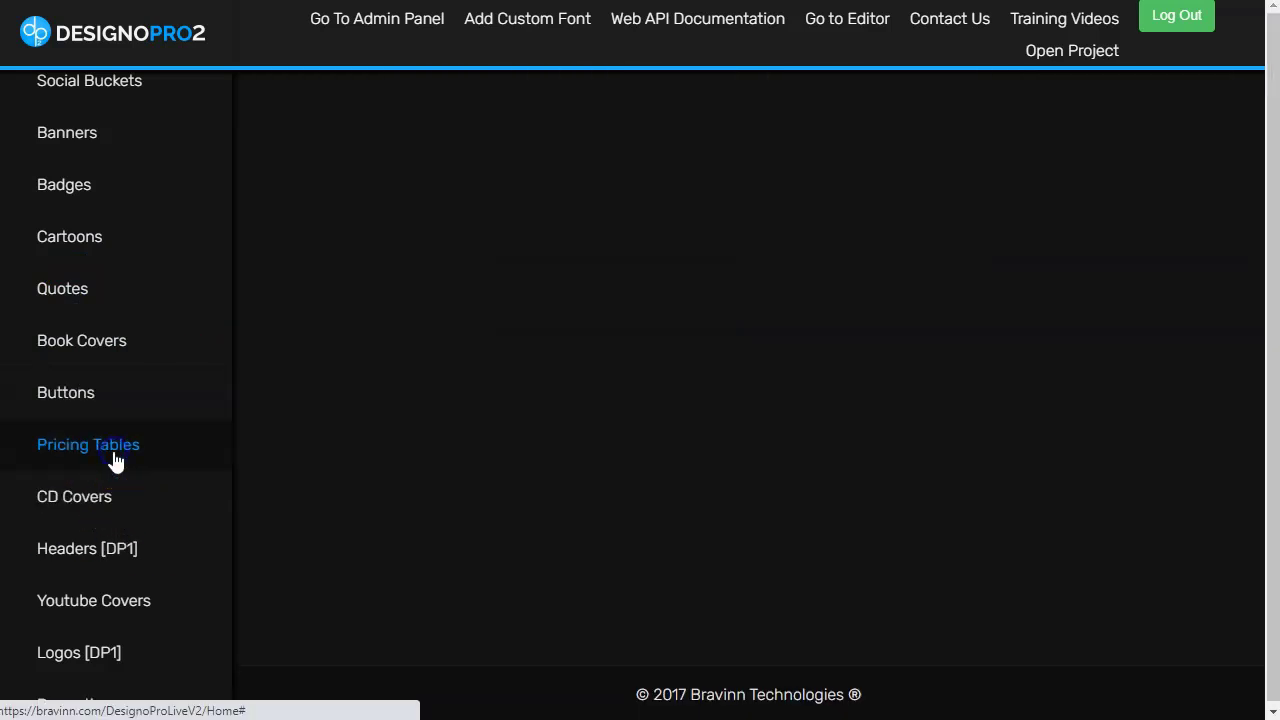
scroll(35, 450, down, 3)
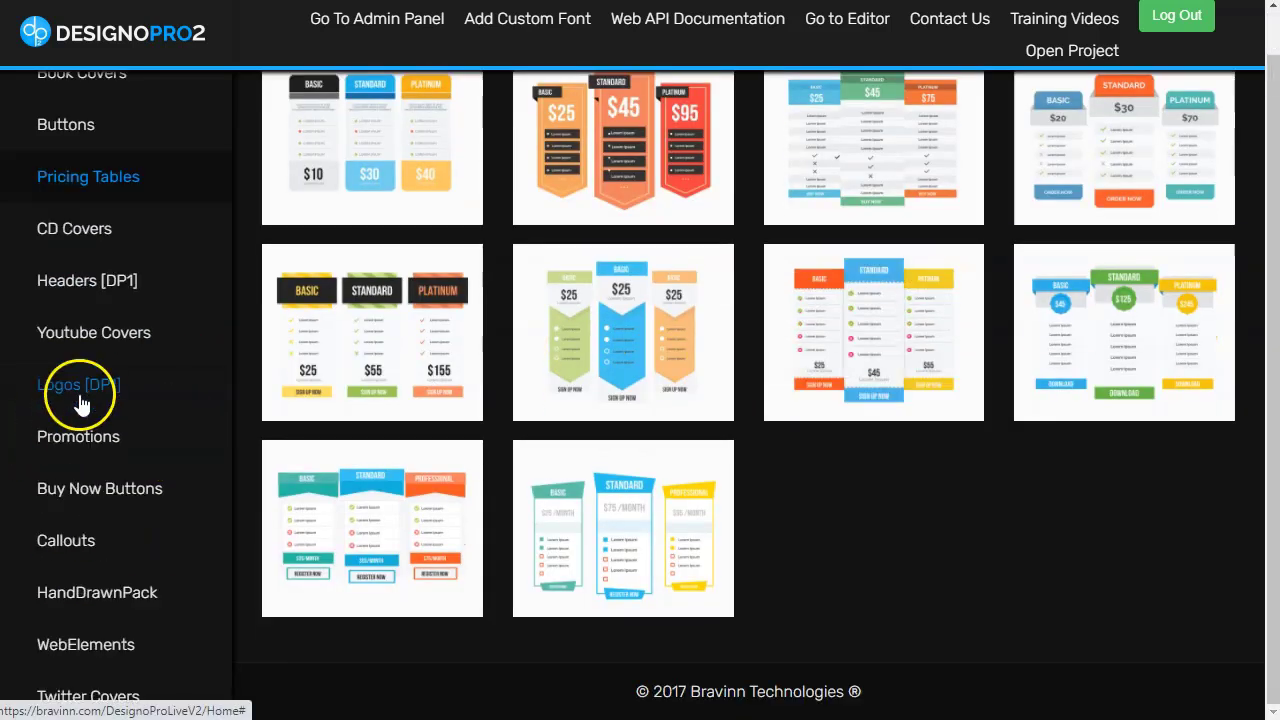
click(80, 229)
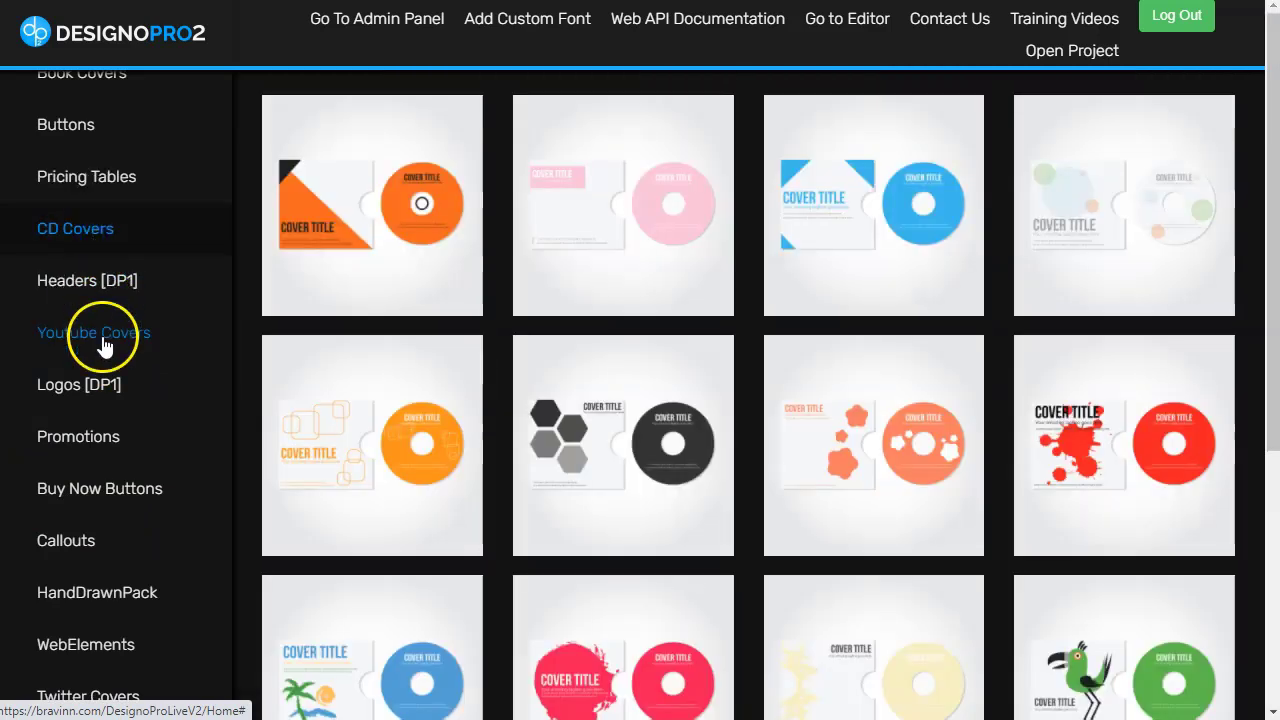
scroll(95, 422, down, 6)
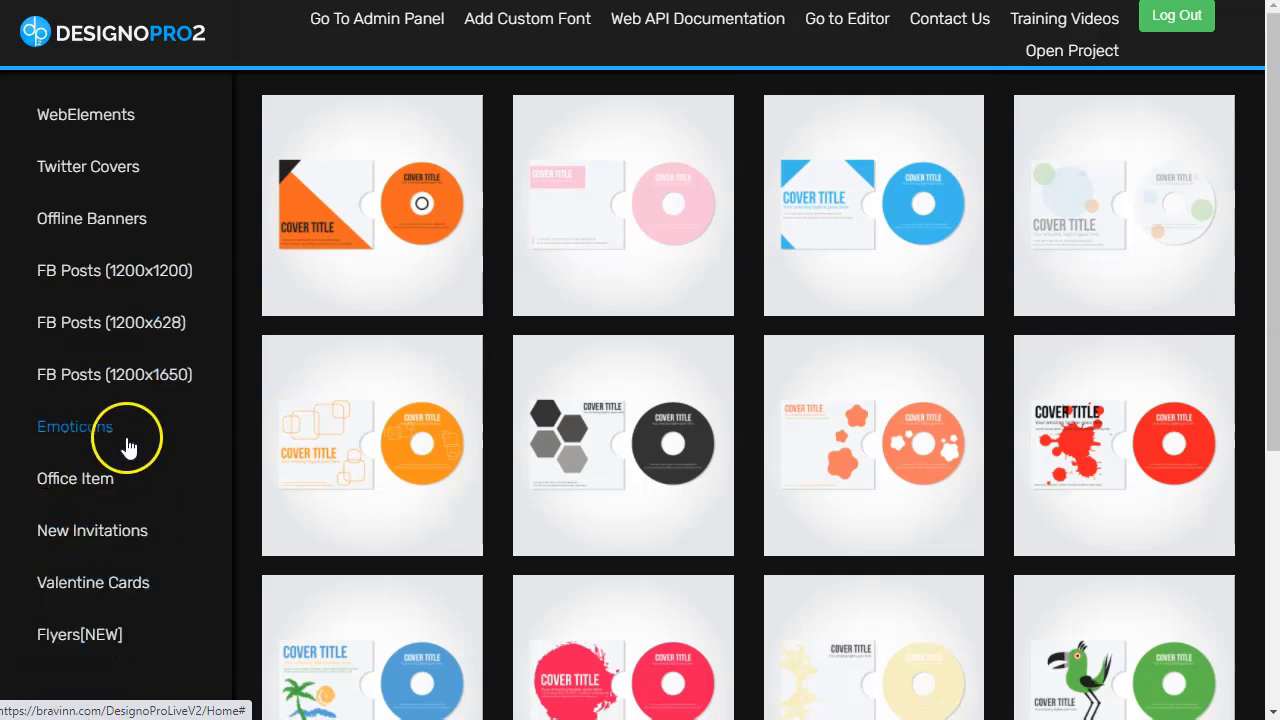
- Examine the Branding Mockups templates and review the other categories in the list
scroll(129, 430, up, 10)
scroll(133, 440, up, 2)
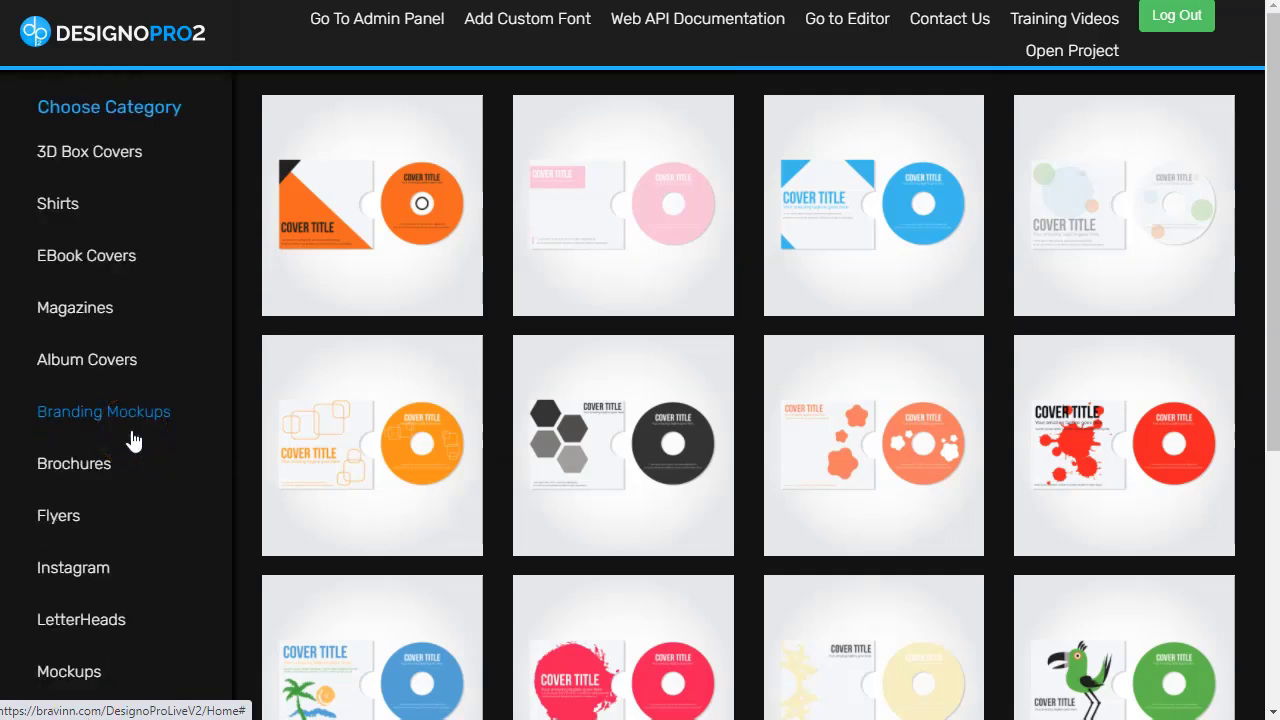
click(133, 440)
scroll(150, 330, down, 6)
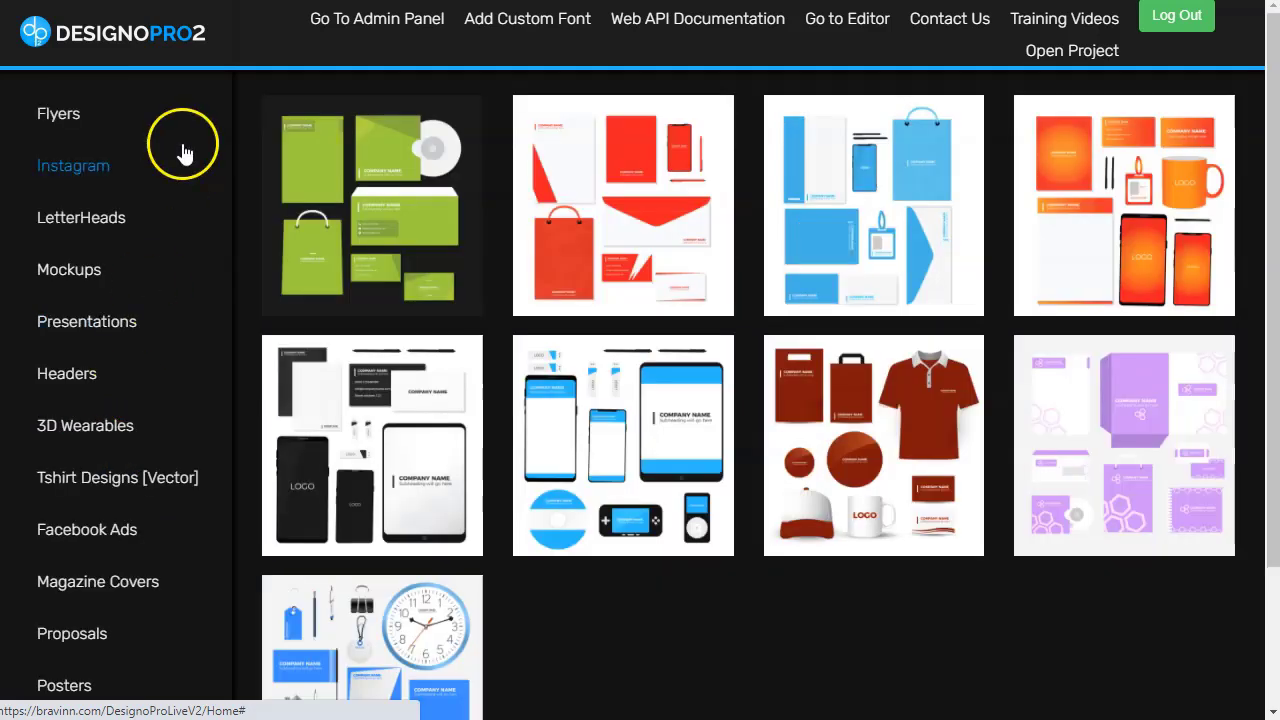
scroll(157, 331, down, 4)
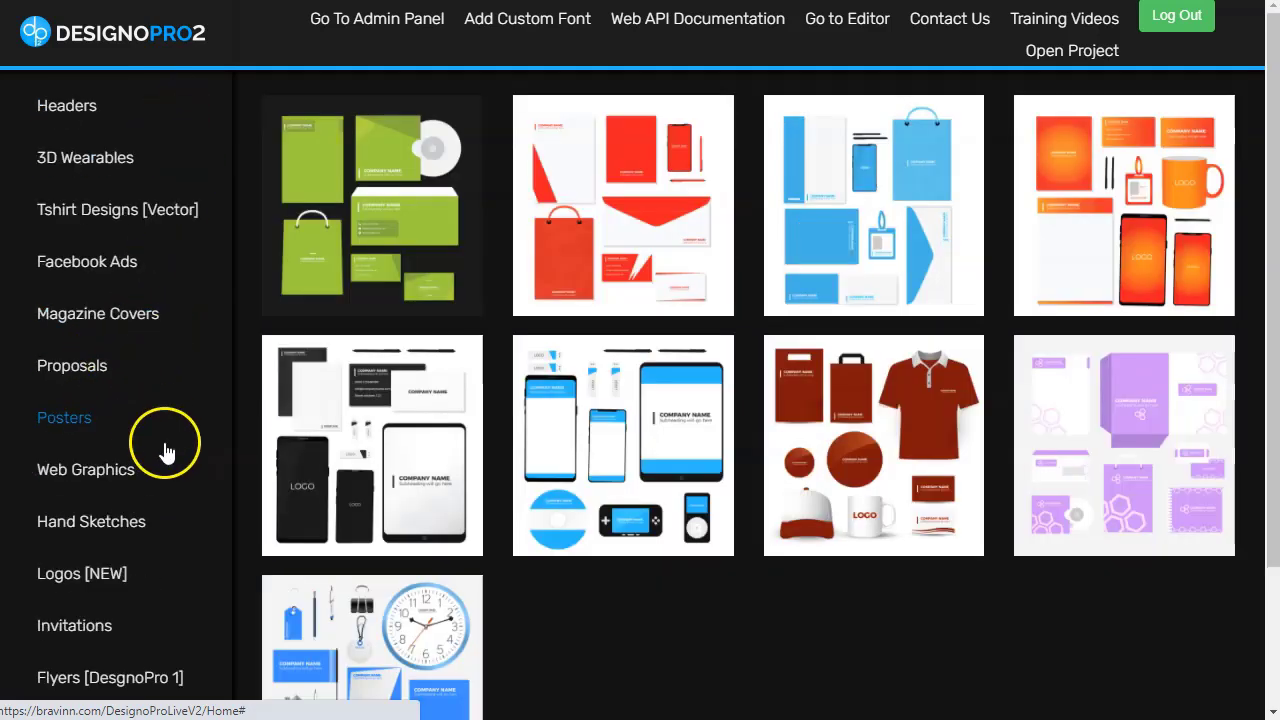
scroll(164, 450, up, 10)
- Open the orange-framed template from the Quotes category in the editor and set the canvas size to Fit to Content
scroll(110, 300, down, 15)
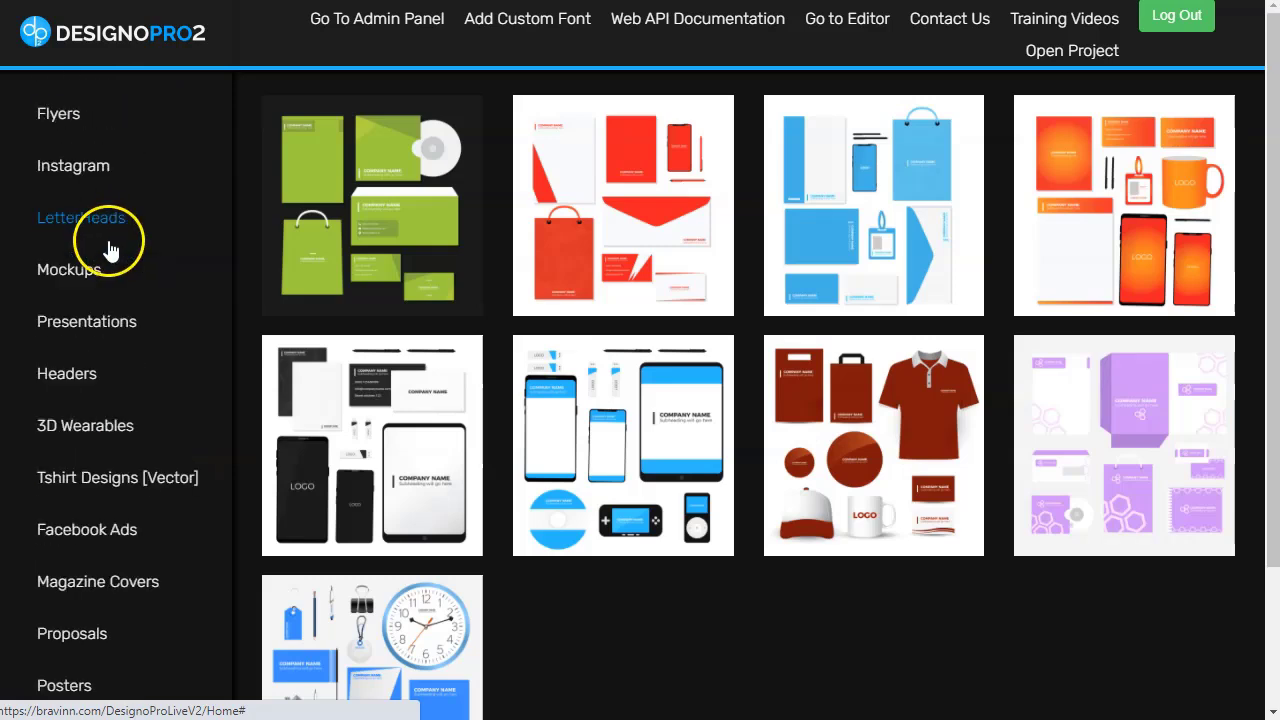
click(64, 289)
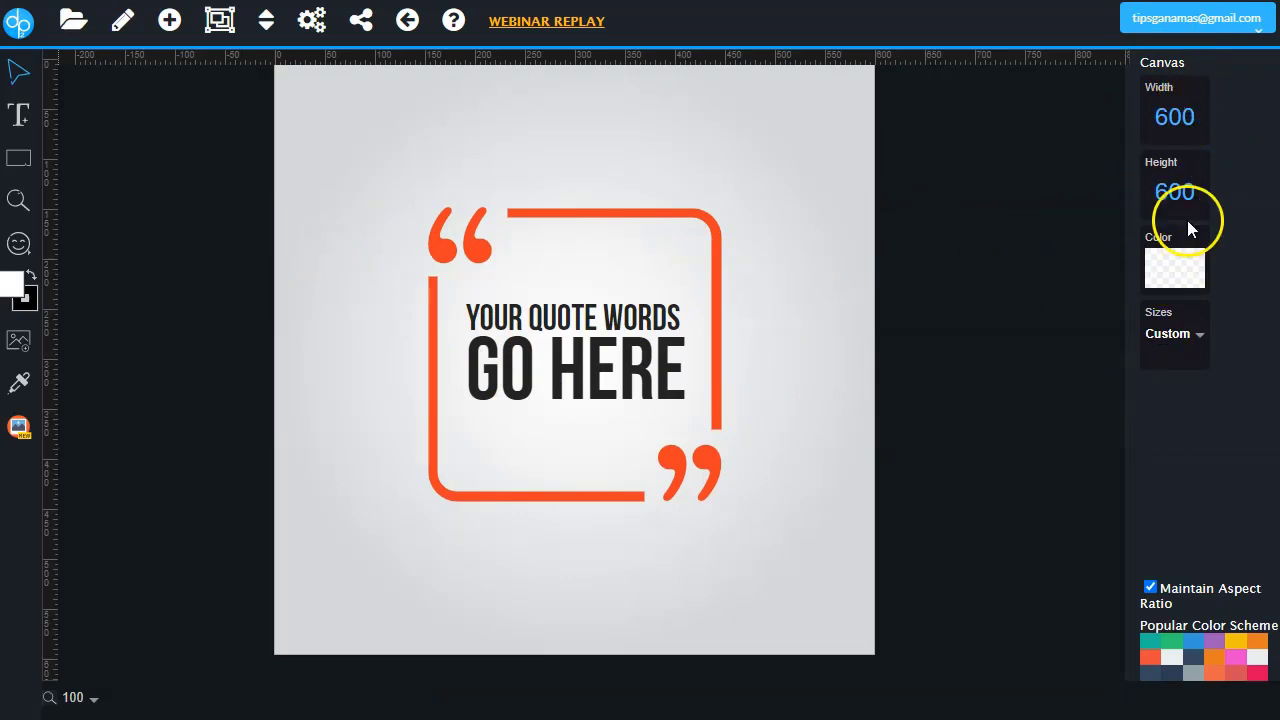
click(1196, 339)
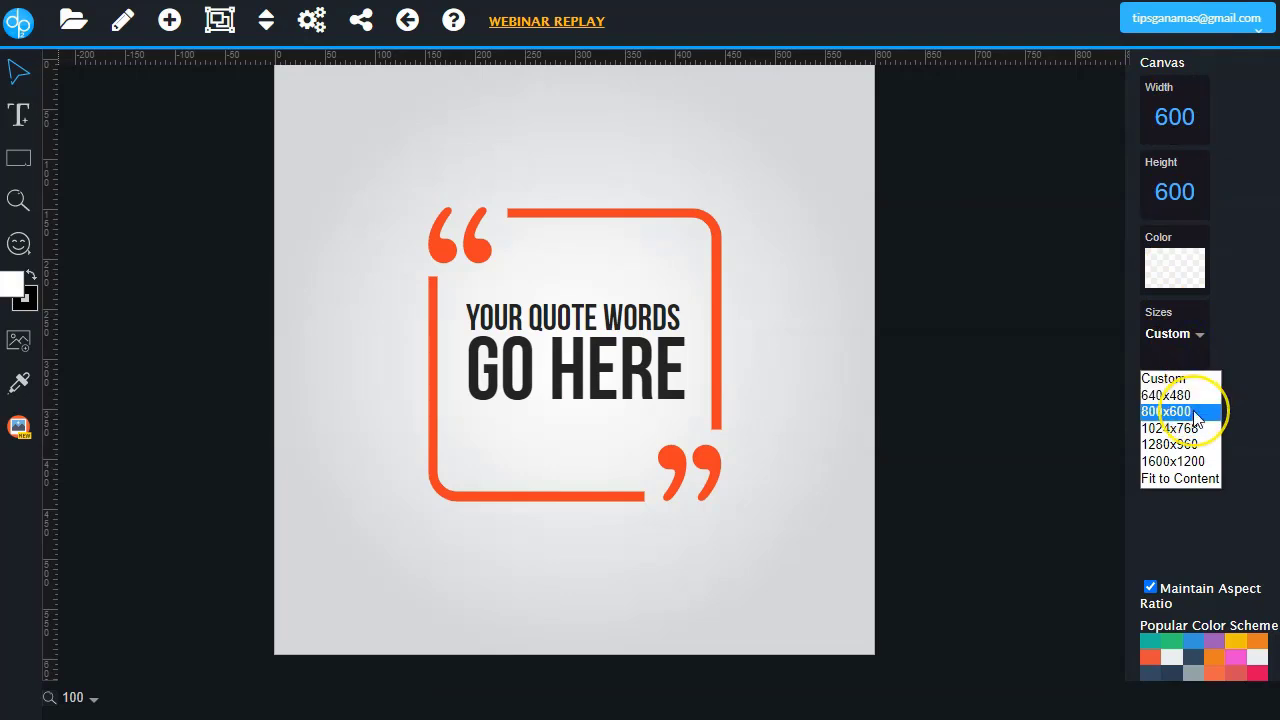
click(1199, 478)
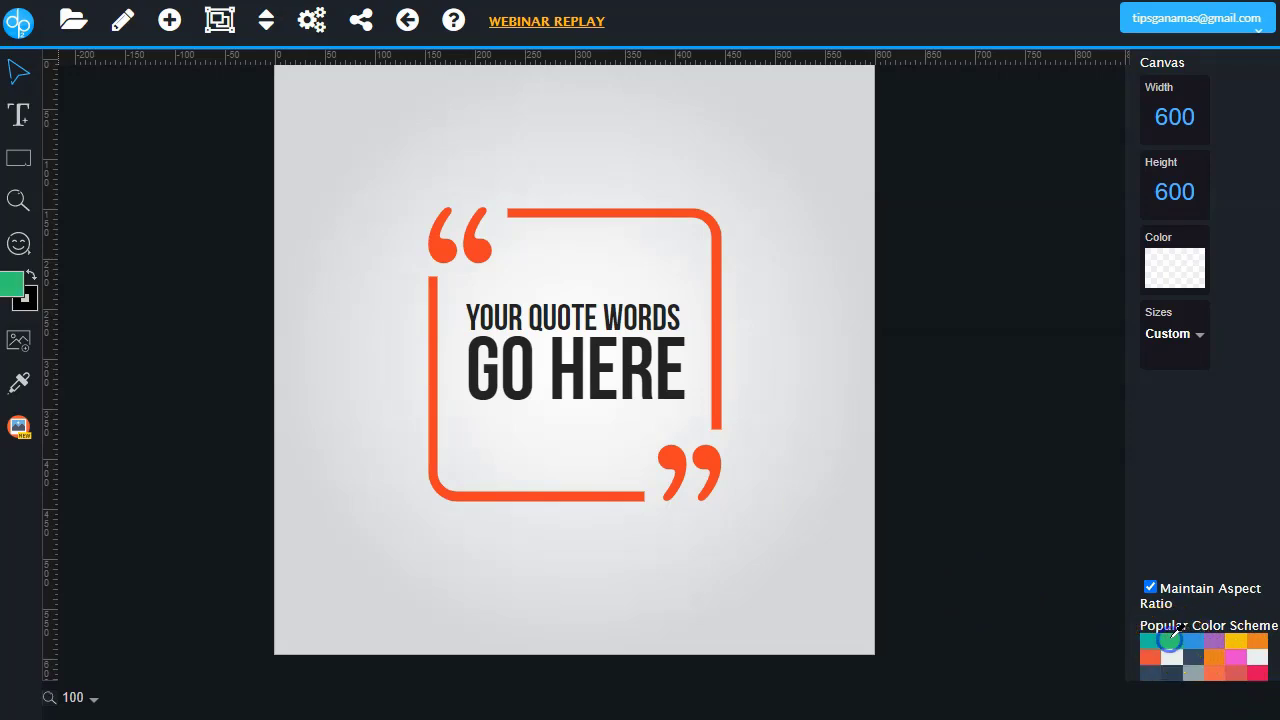
- Recolor the quote frame with several swatches from the popular color scheme, ending on light orange
click(581, 214)
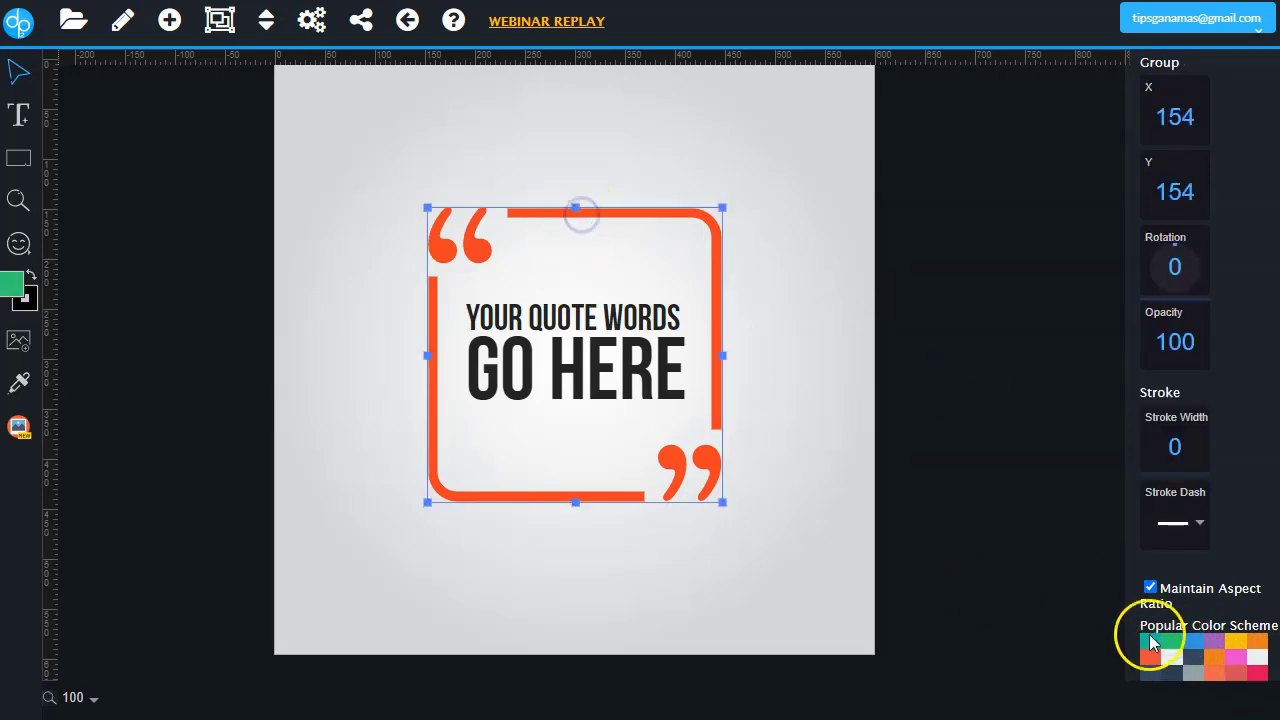
click(1193, 640)
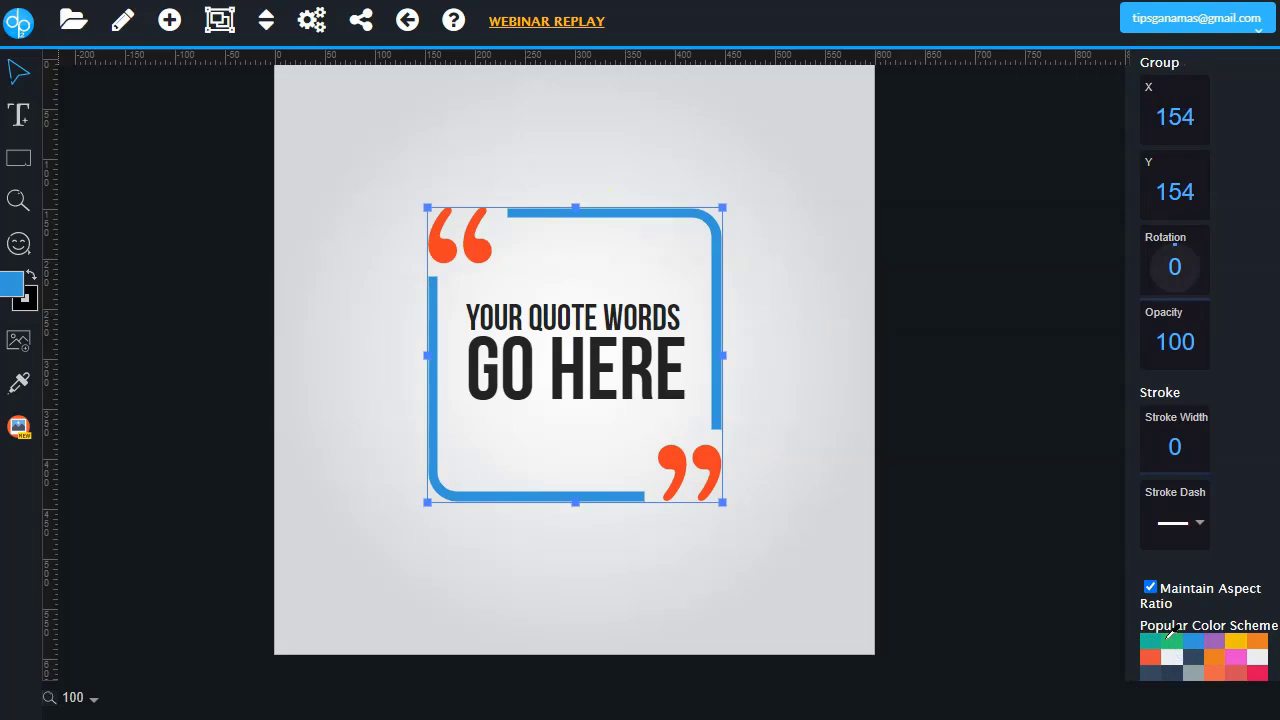
click(1168, 640)
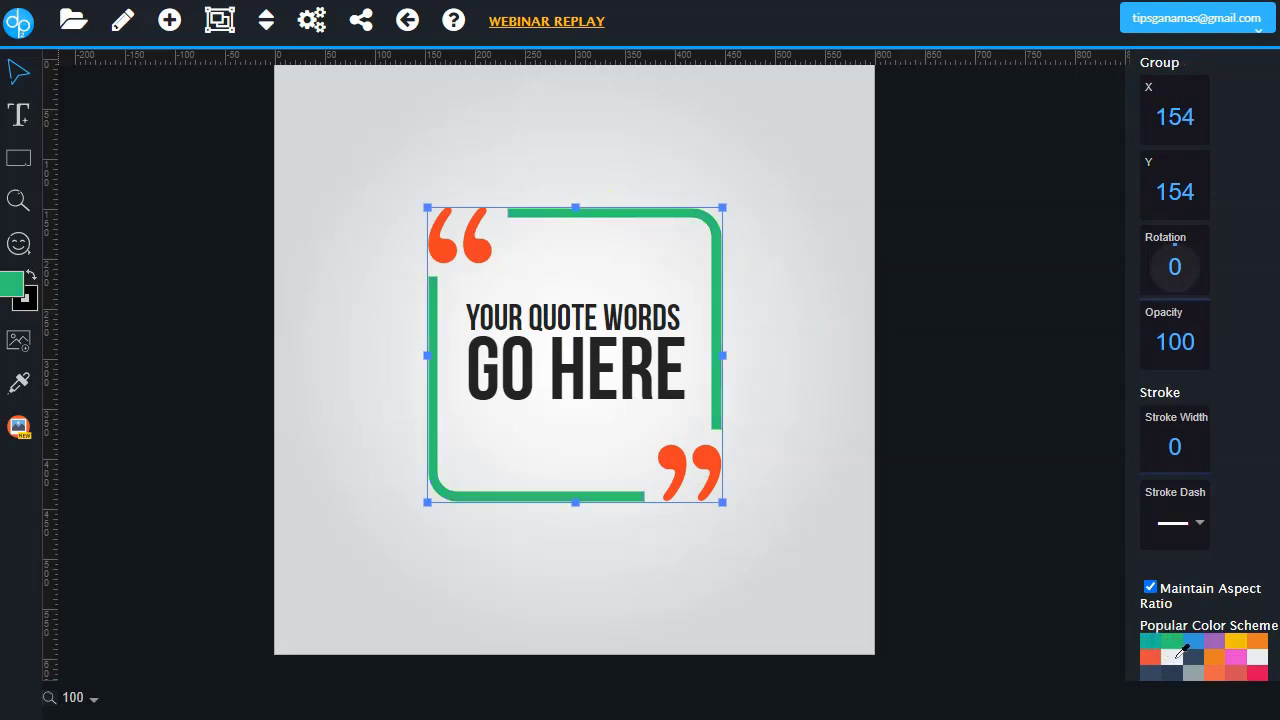
click(1194, 657)
click(1180, 672)
click(1214, 658)
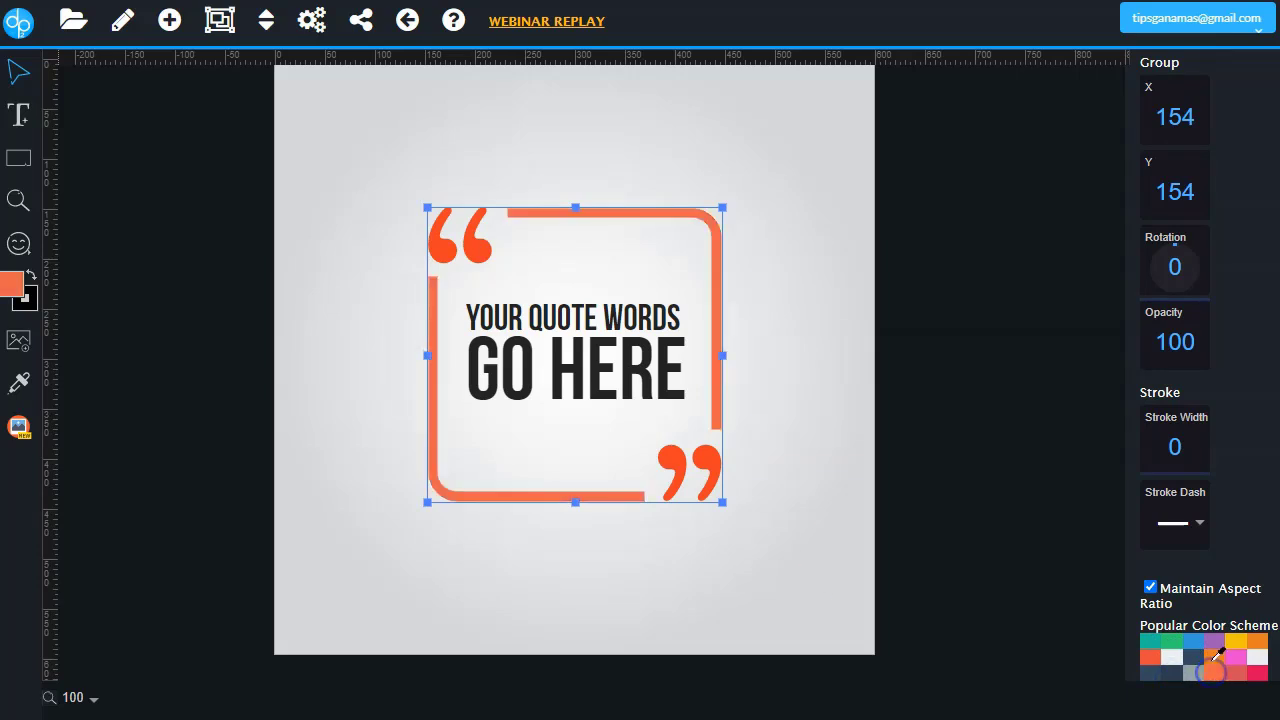
- Replace the text "YOUR QUOTE WORDS" with "HAGAMOS DINERO"
double_click(541, 345)
click(558, 310)
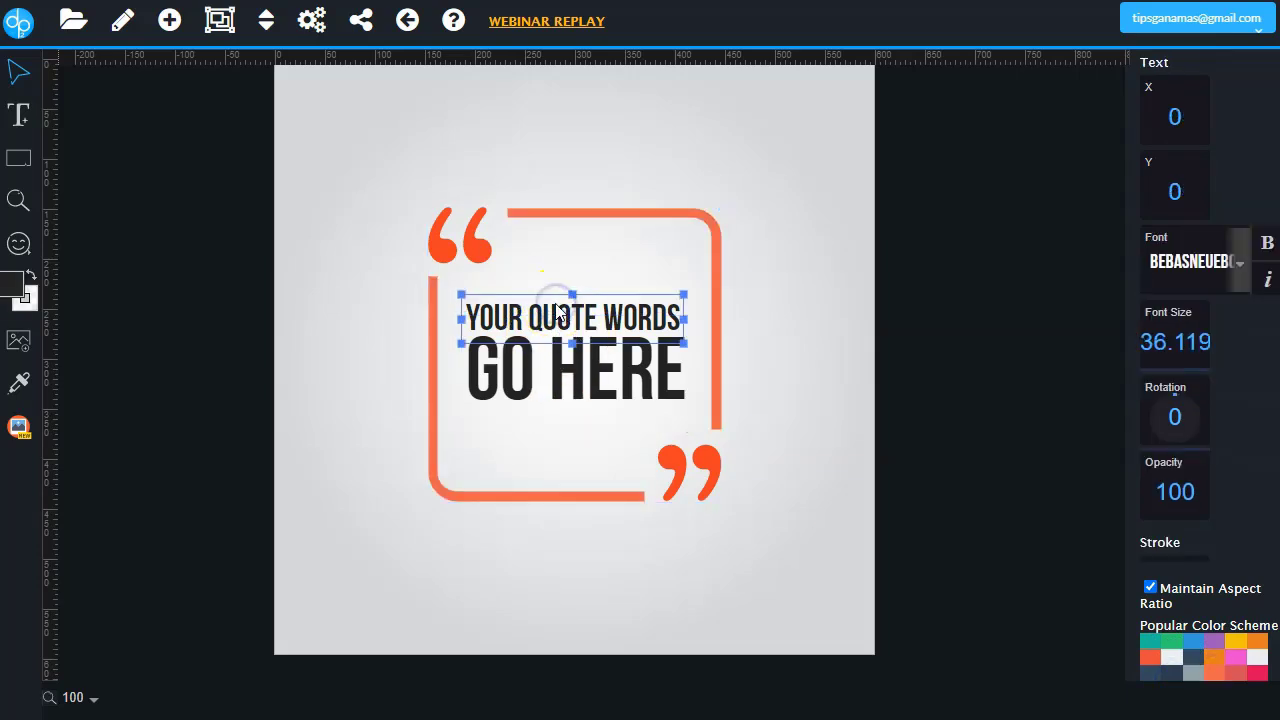
click(467, 316)
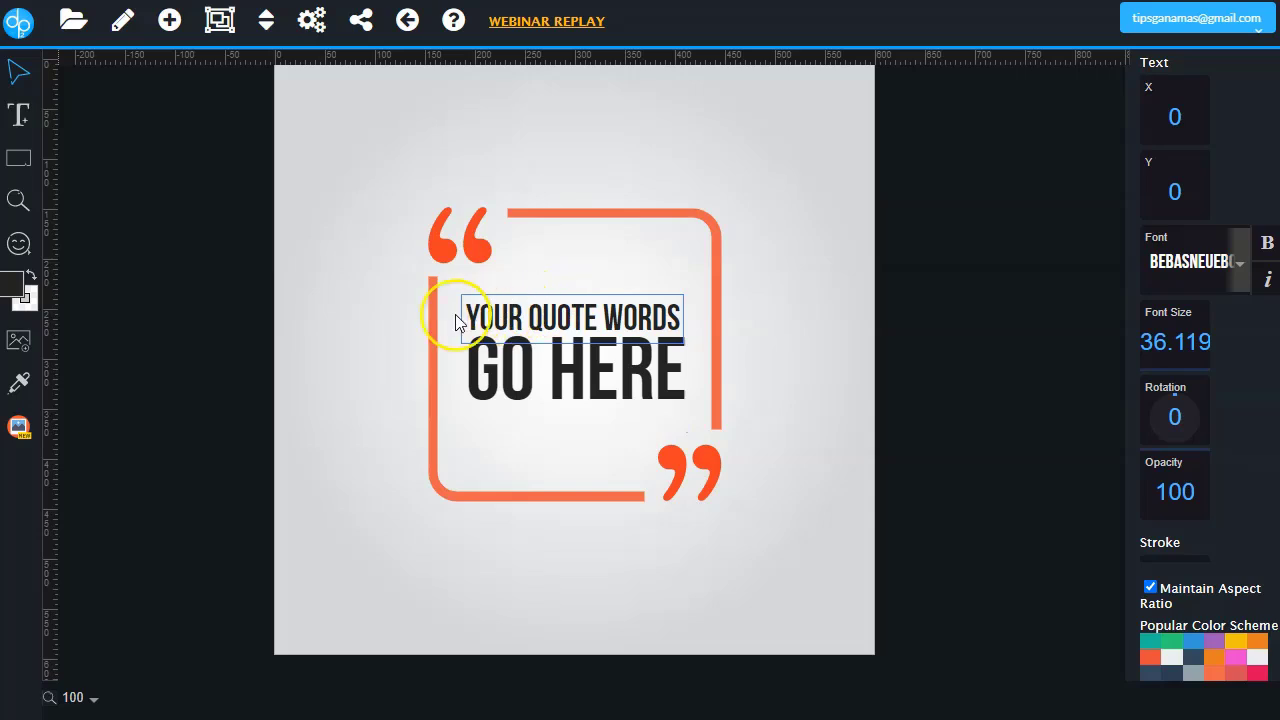
drag(467, 316, 690, 316)
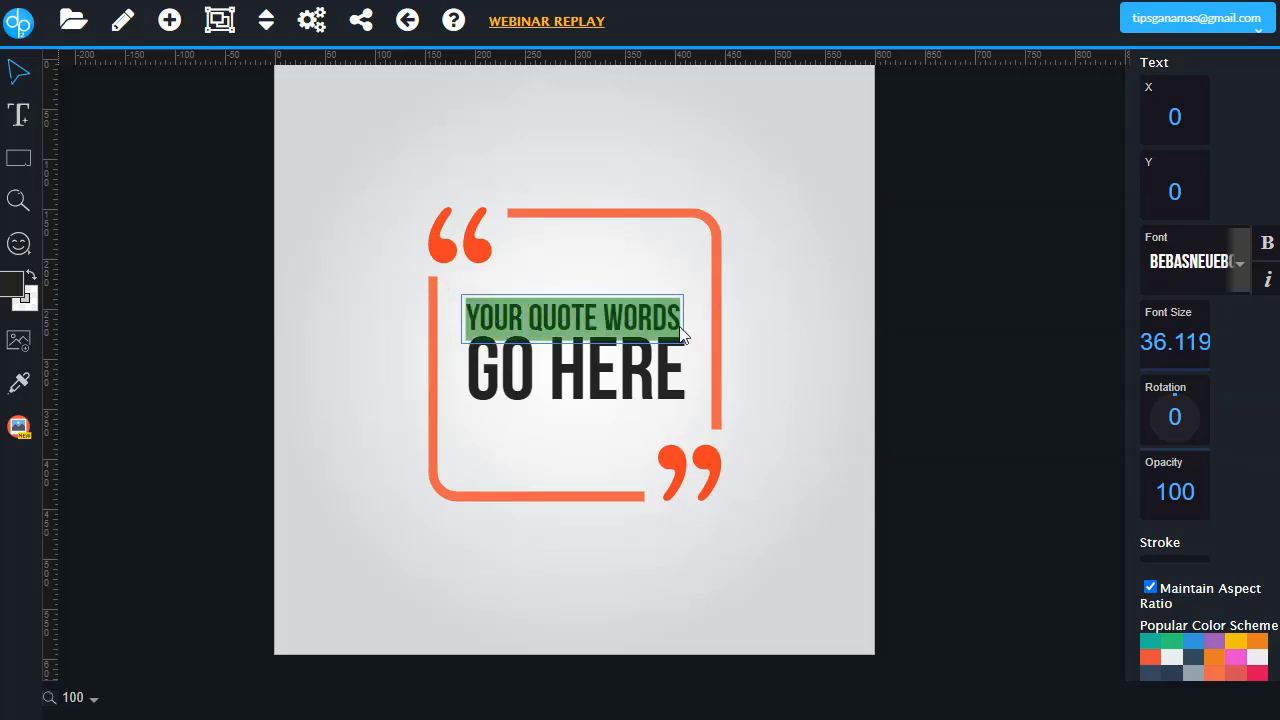
text(HAMO)
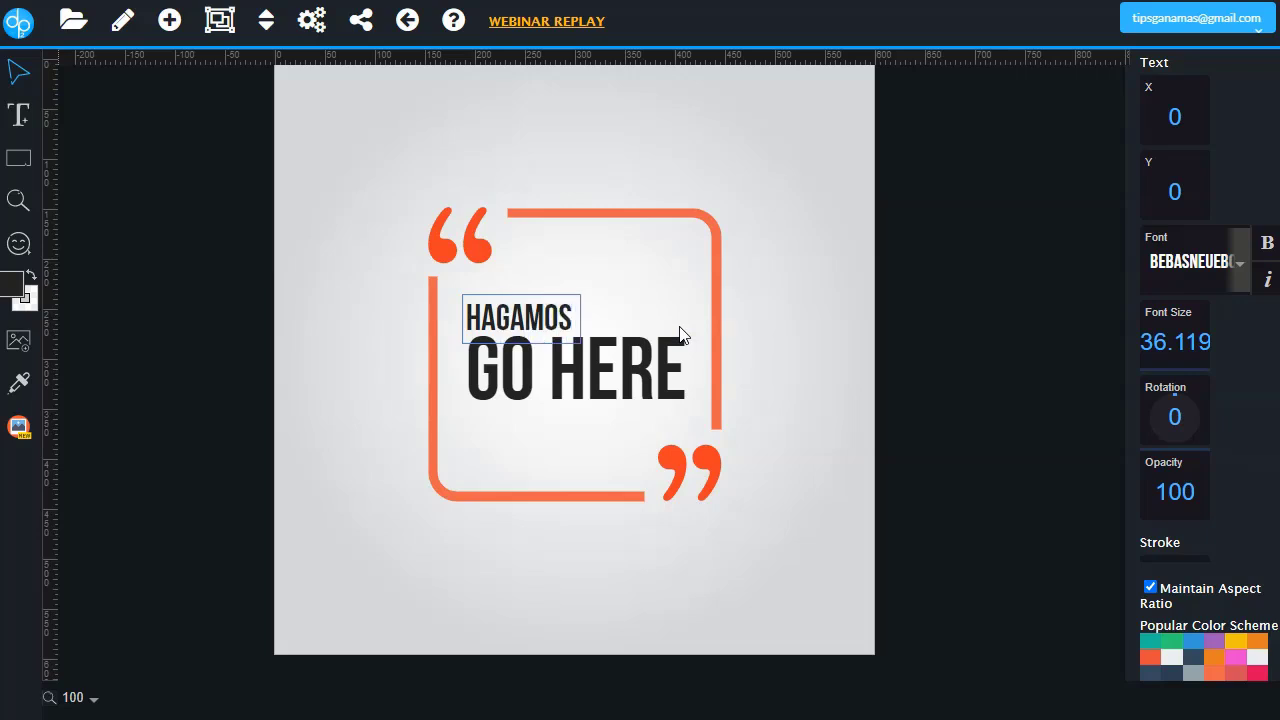
- Replace the large "GO HERE" text with "JUNTOS" and finish the text edit
click(557, 371)
click(543, 390)
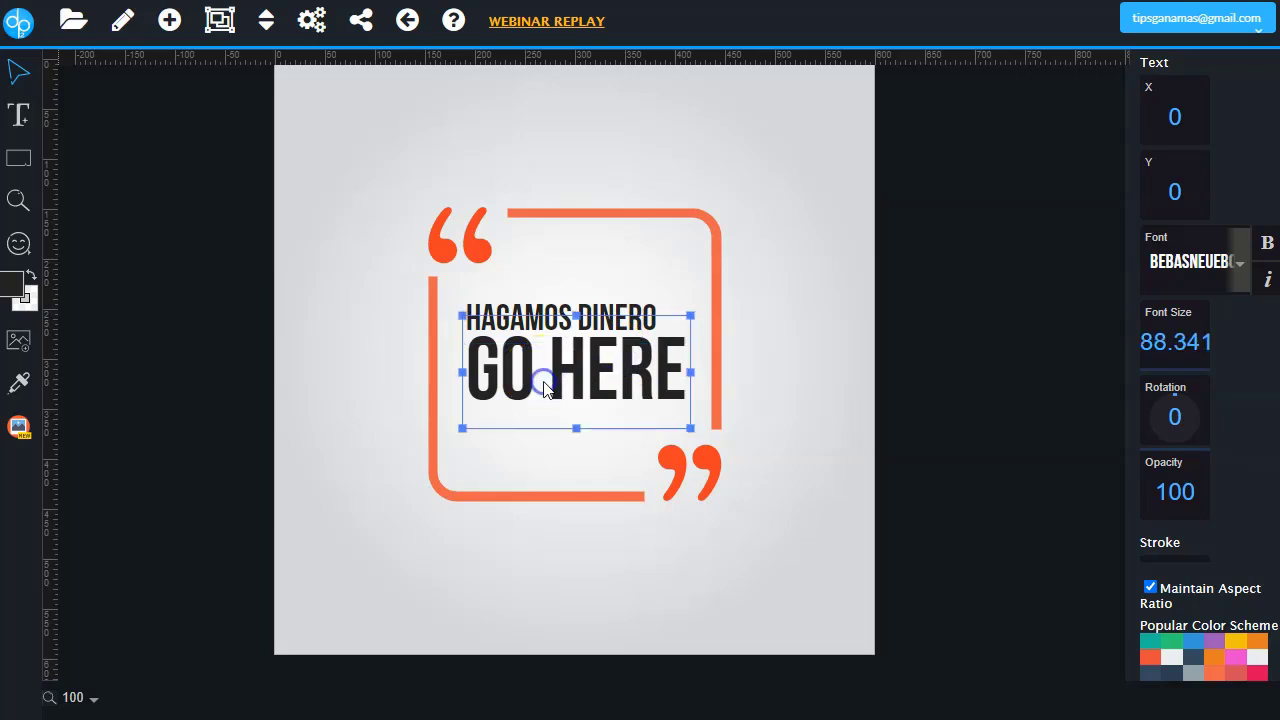
drag(468, 365, 706, 375)
text(JUNTOS)
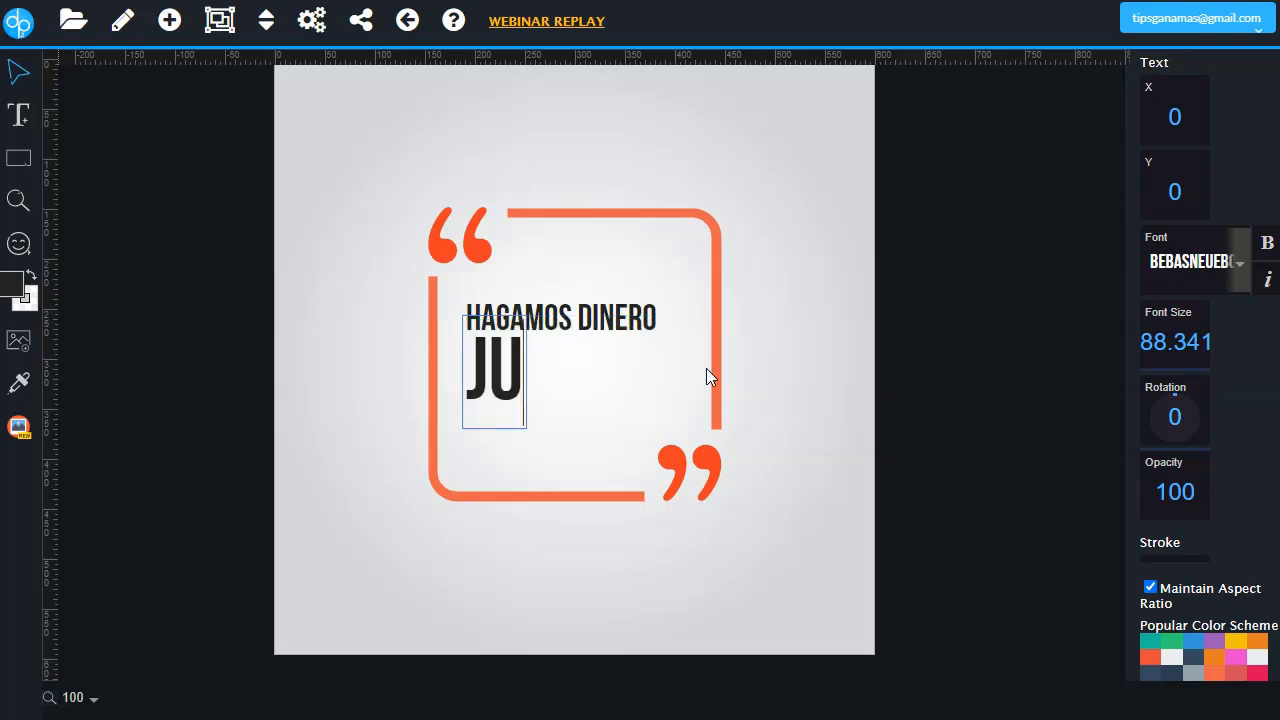
click(610, 194)
drag(537, 150, 401, 149)
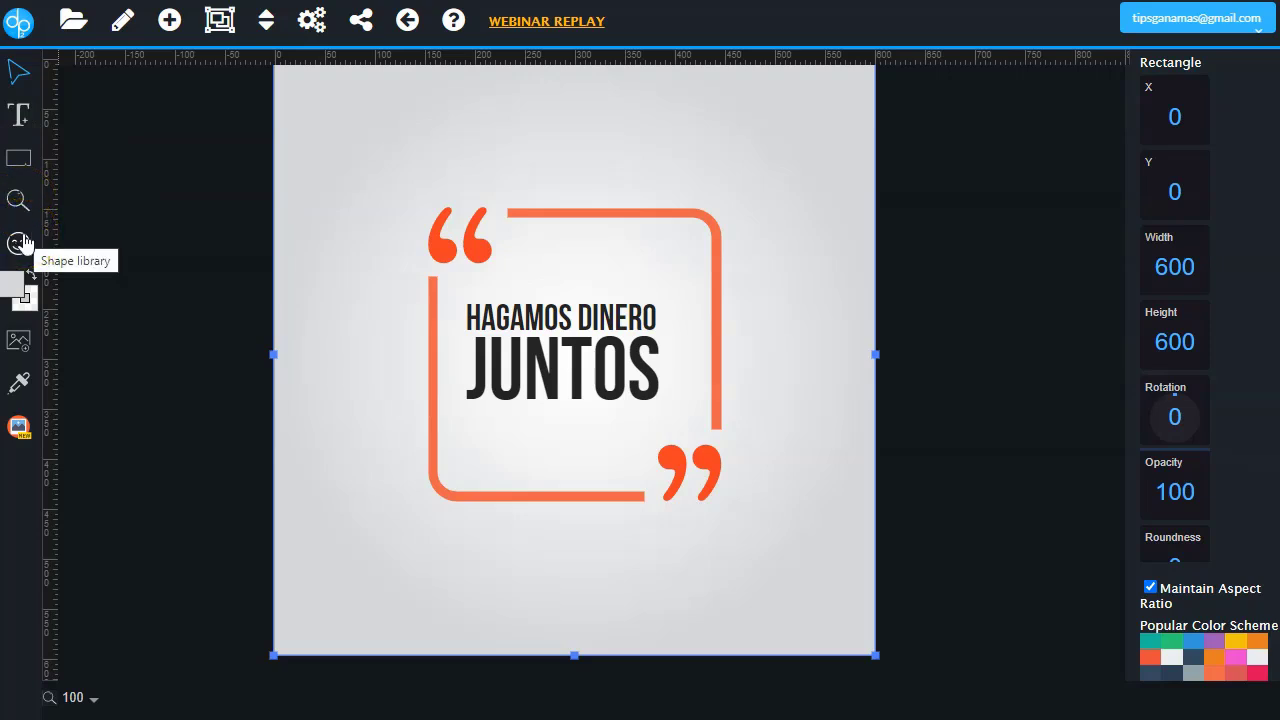
click(28, 290)
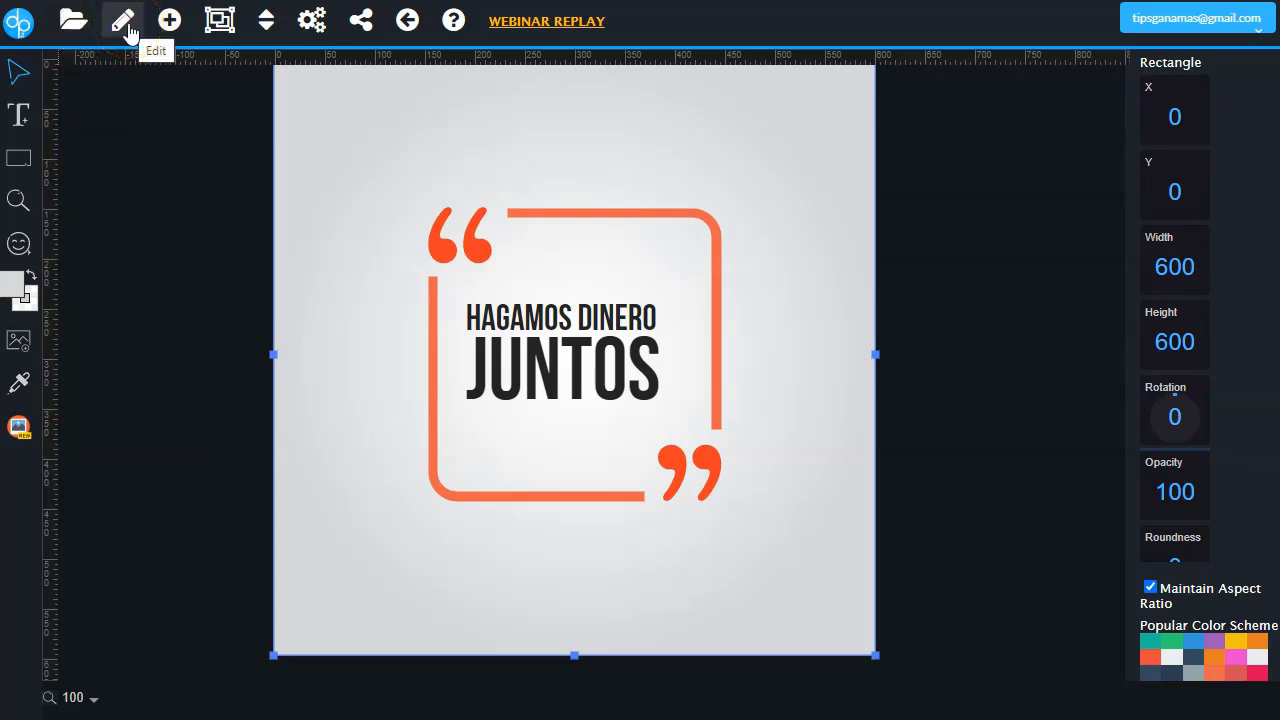
click(311, 22)
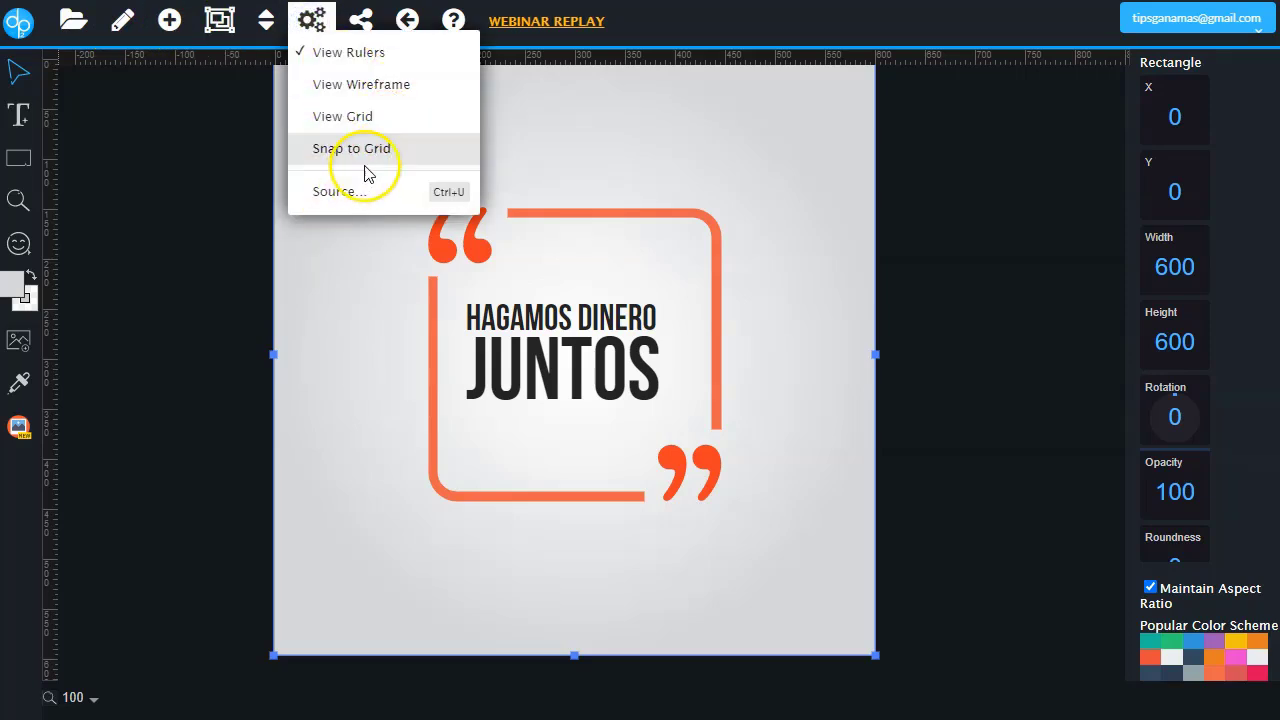
click(362, 28)
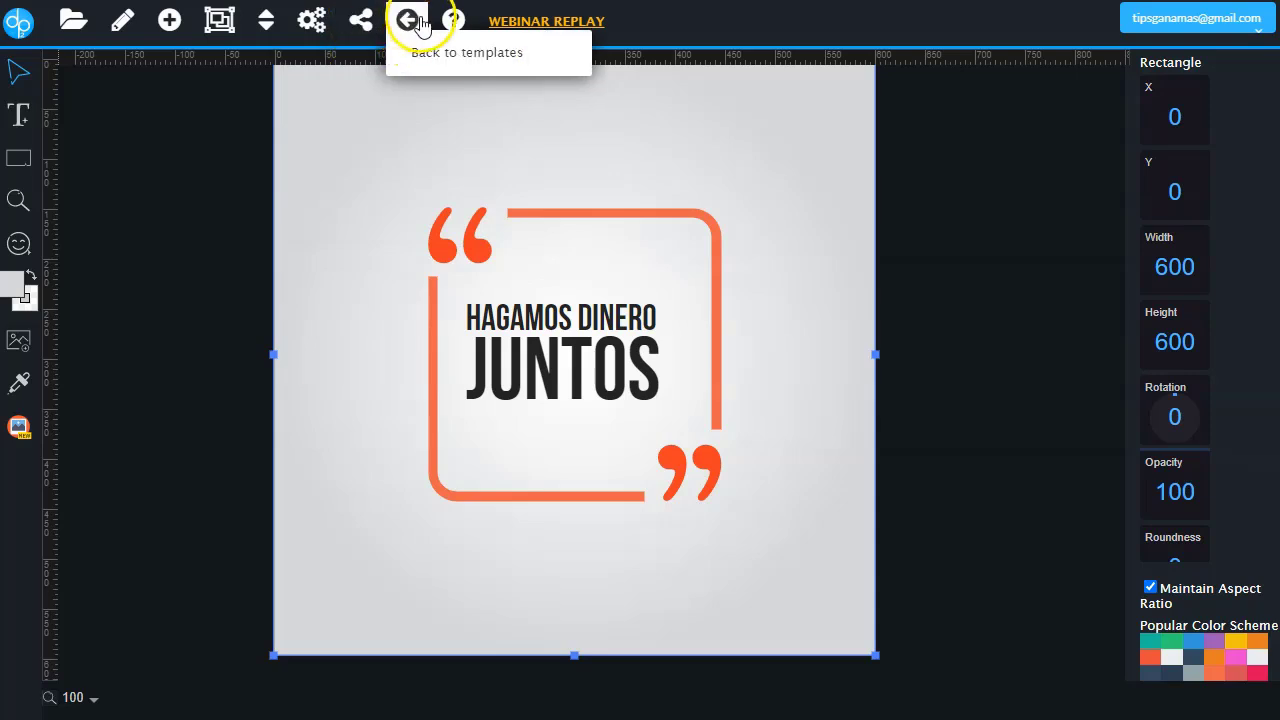
mouse_move(578, 30)
click(1084, 178)
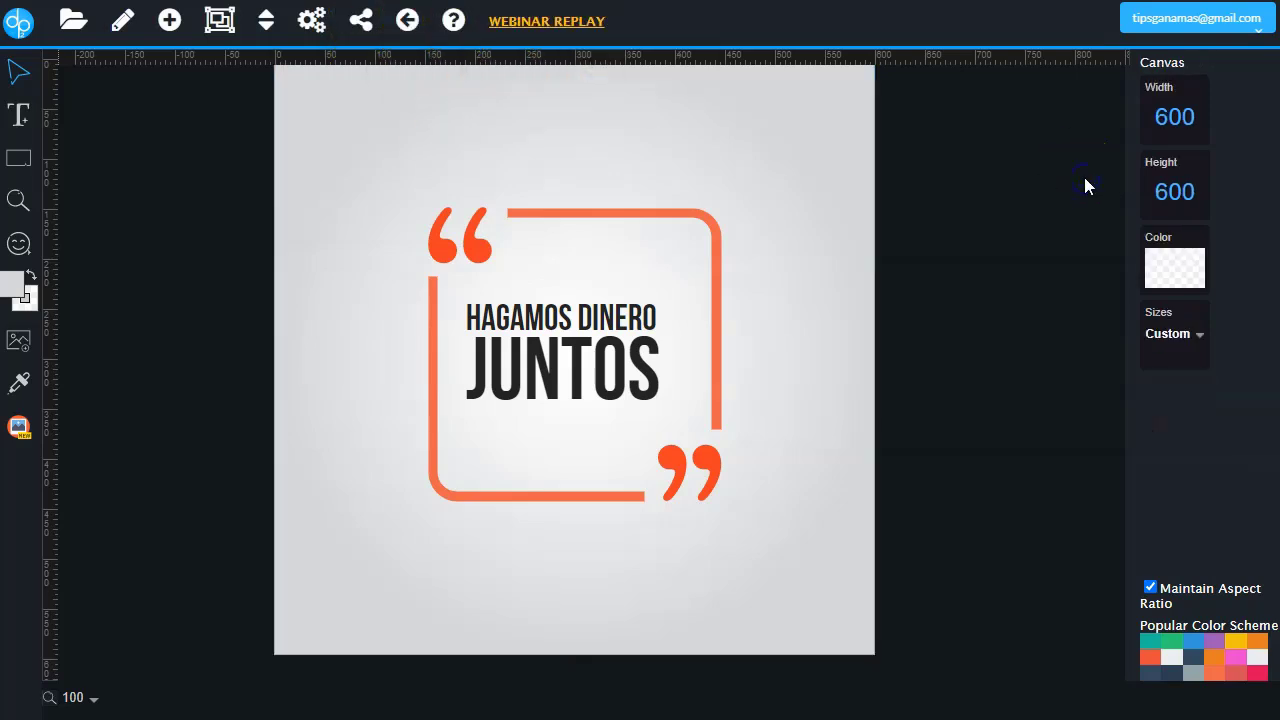
click(855, 142)
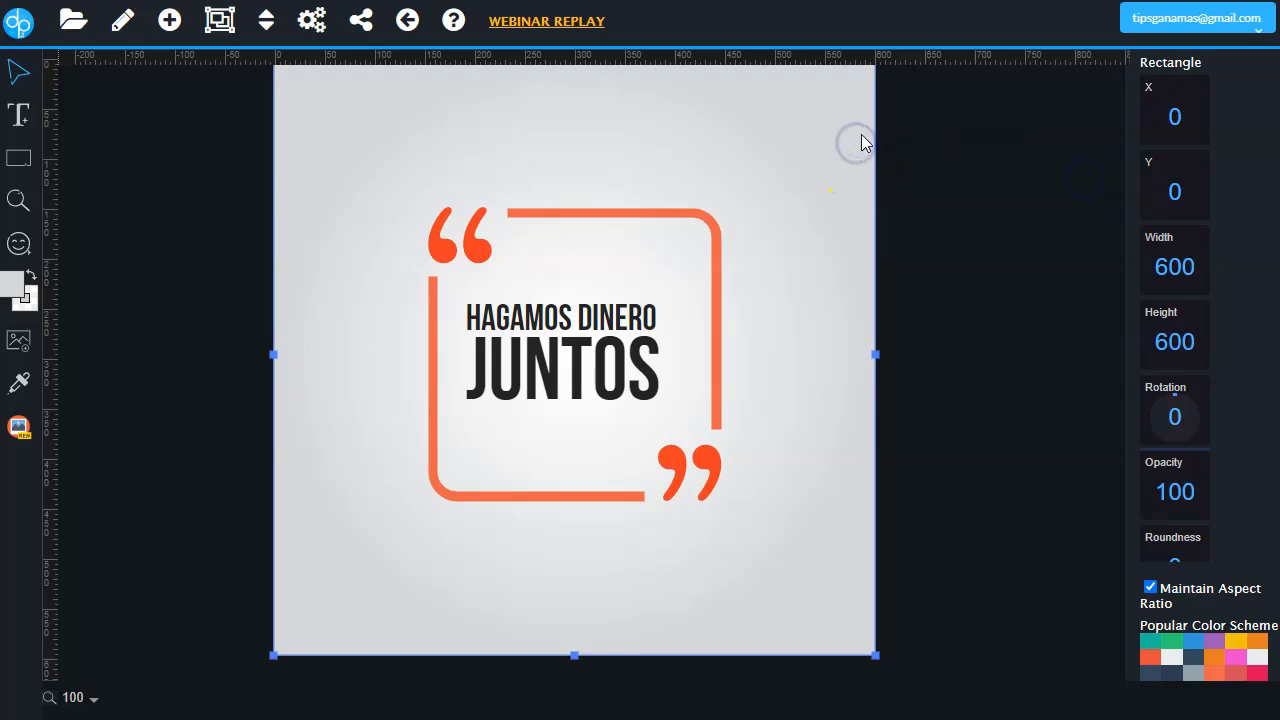
- Set the canvas size to 800x600 and stretch the gray background rectangle across the full canvas width
scroll(1175, 267, down, 2)
click(909, 298)
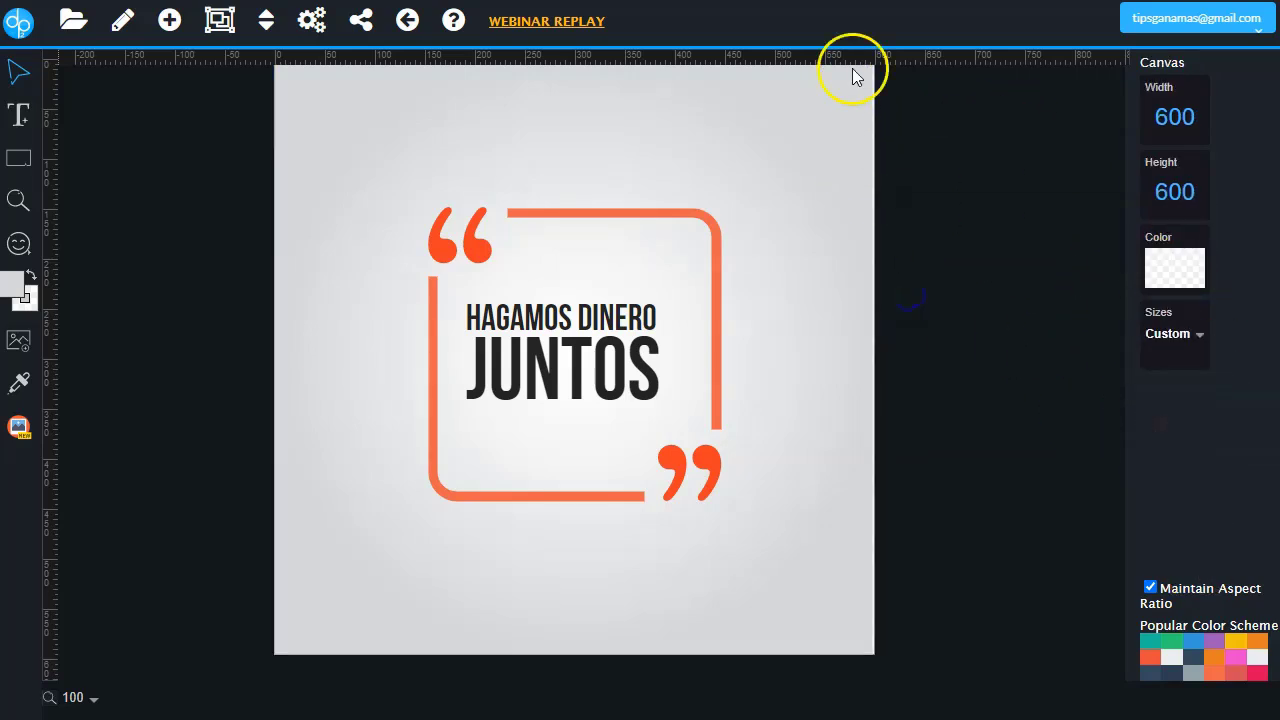
click(1183, 333)
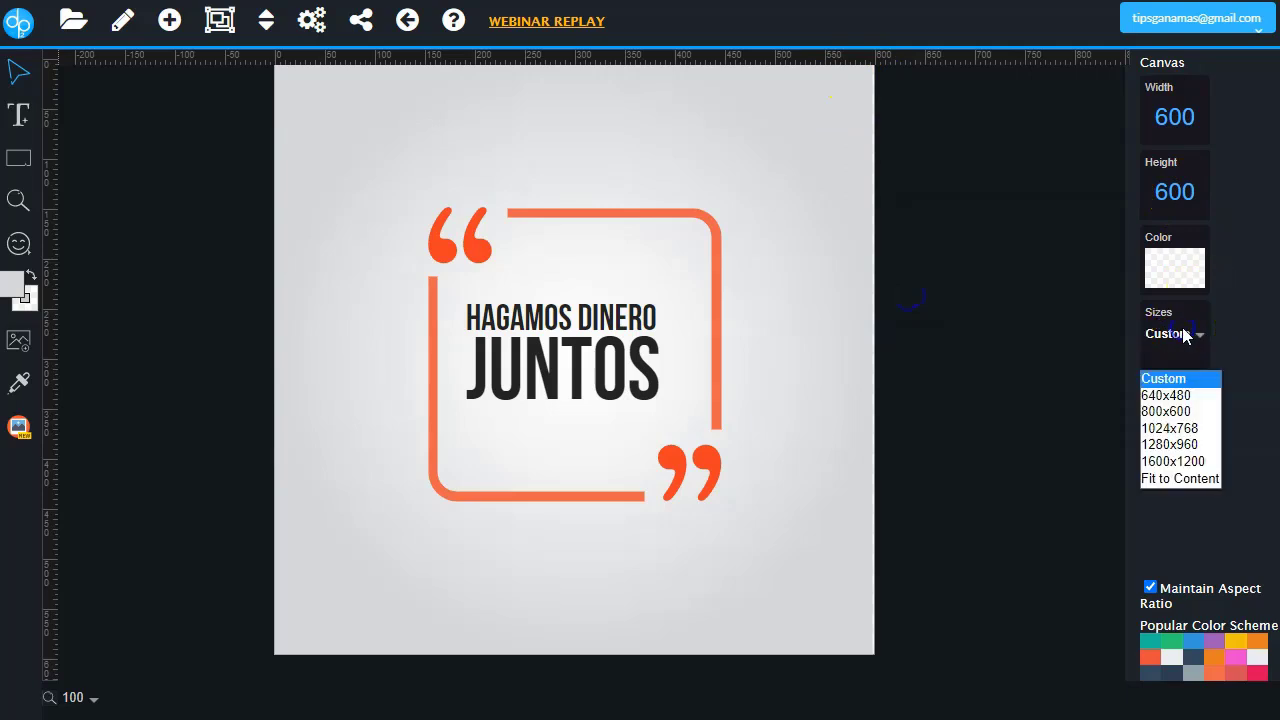
click(1188, 420)
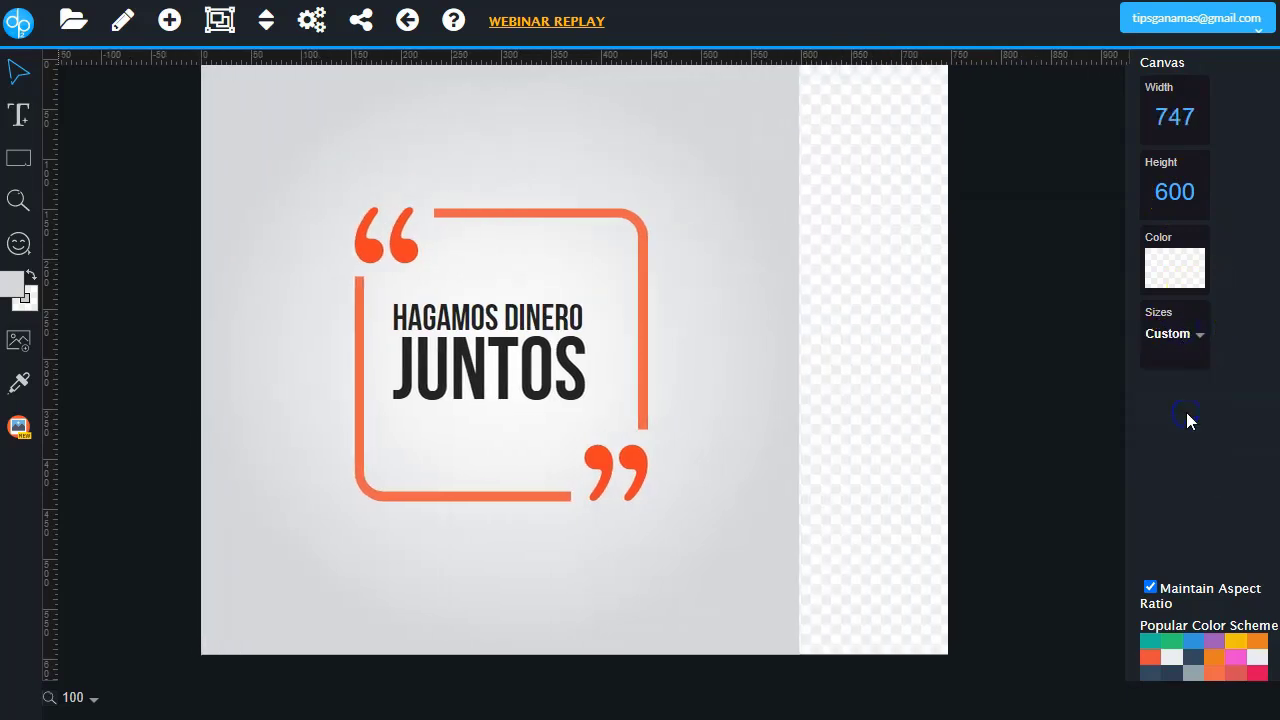
click(685, 198)
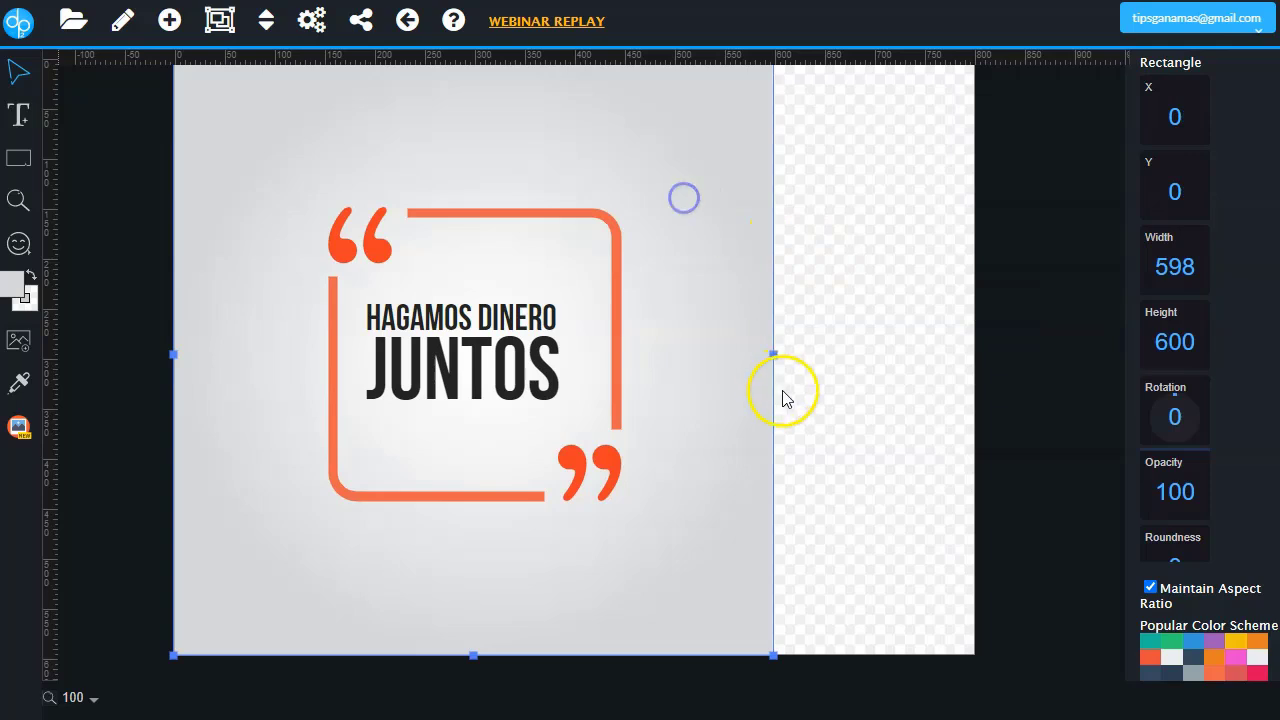
drag(775, 357, 975, 346)
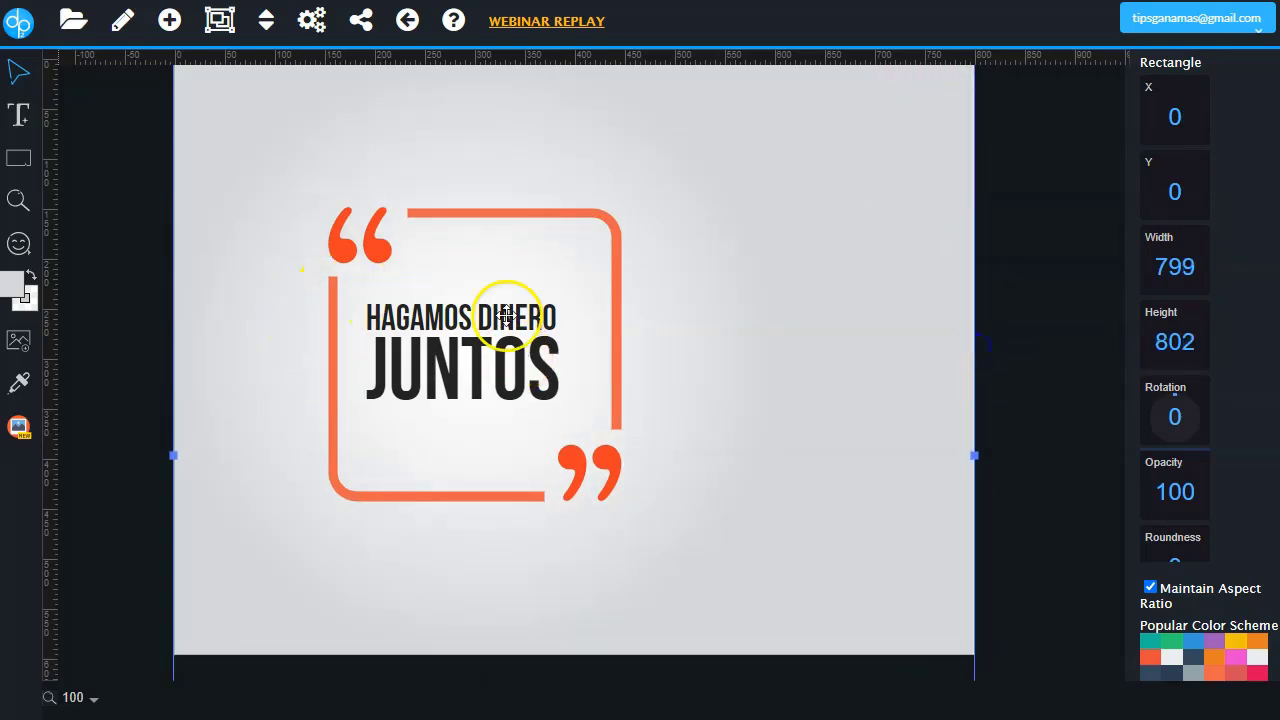
- Move the orange frame and both quotation marks to the horizontal center of the canvas, with the marks at the frame's open corners
click(458, 212)
drag(460, 218, 609, 190)
drag(379, 250, 538, 230)
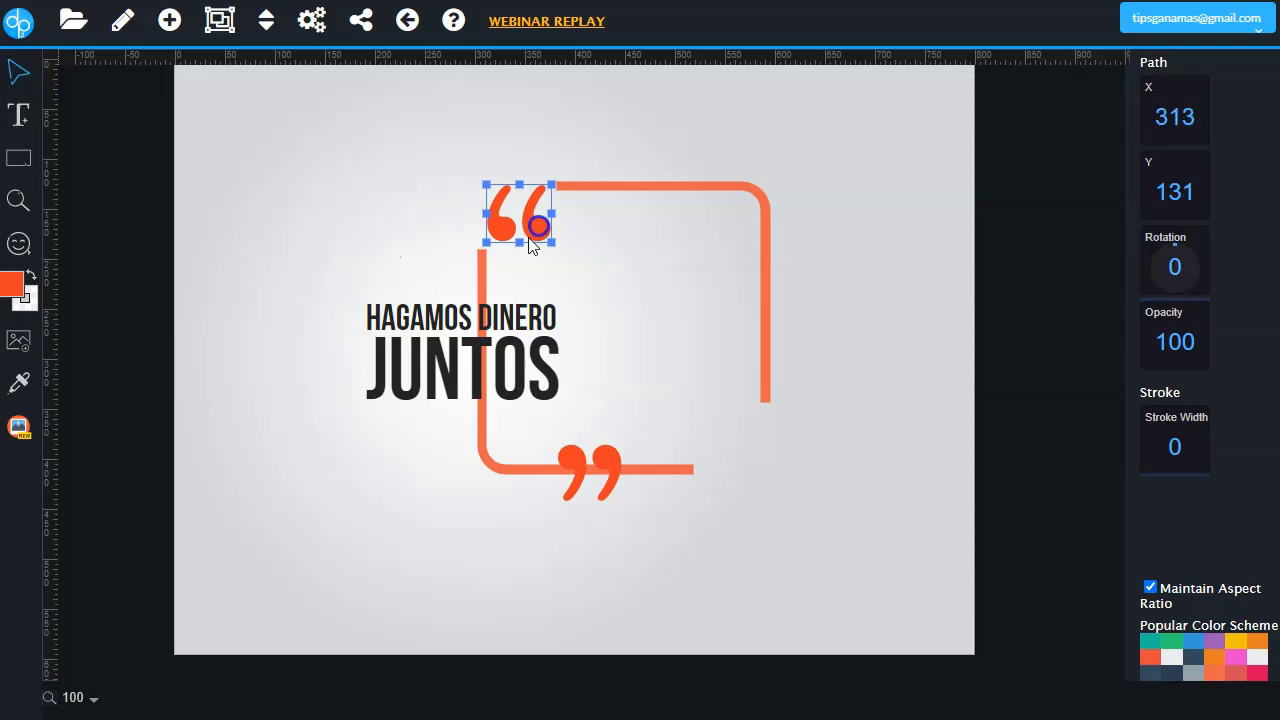
click(574, 465)
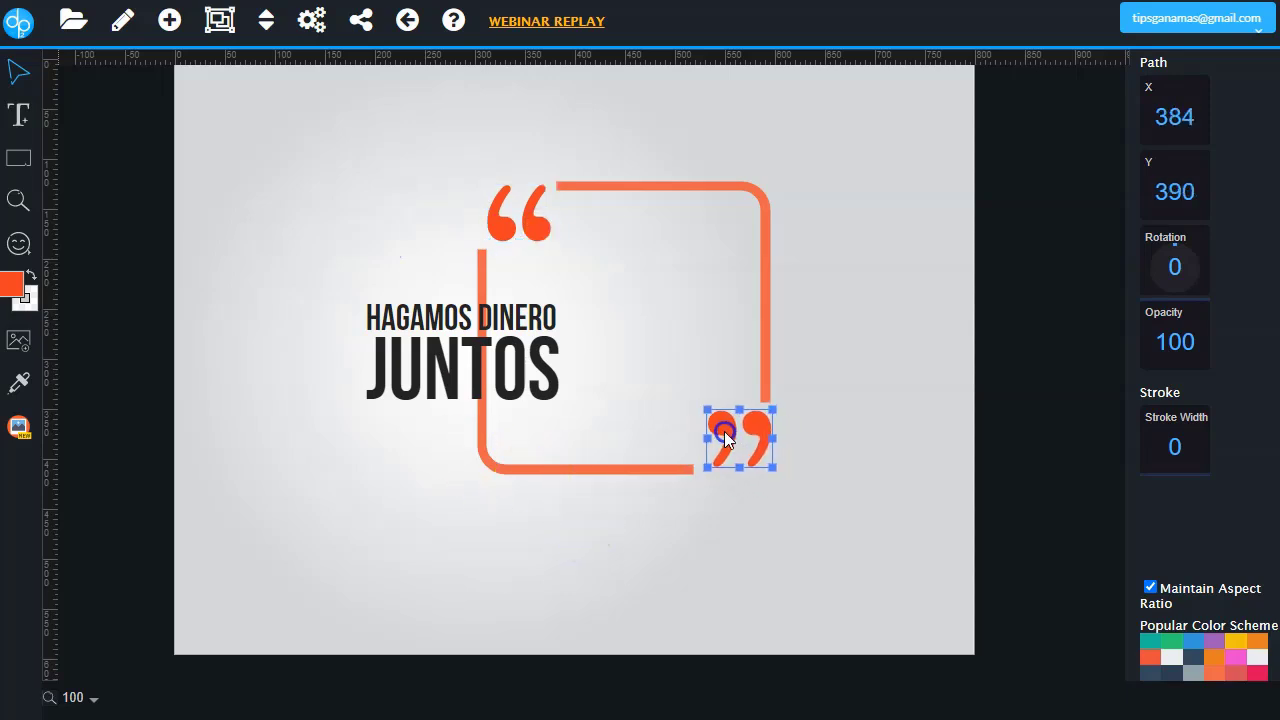
- Move the "JUNTOS" and "HAGAMOS DINERO" texts inside the relocated orange frame and deselect them
drag(536, 370, 697, 366)
drag(394, 309, 554, 289)
click(390, 382)
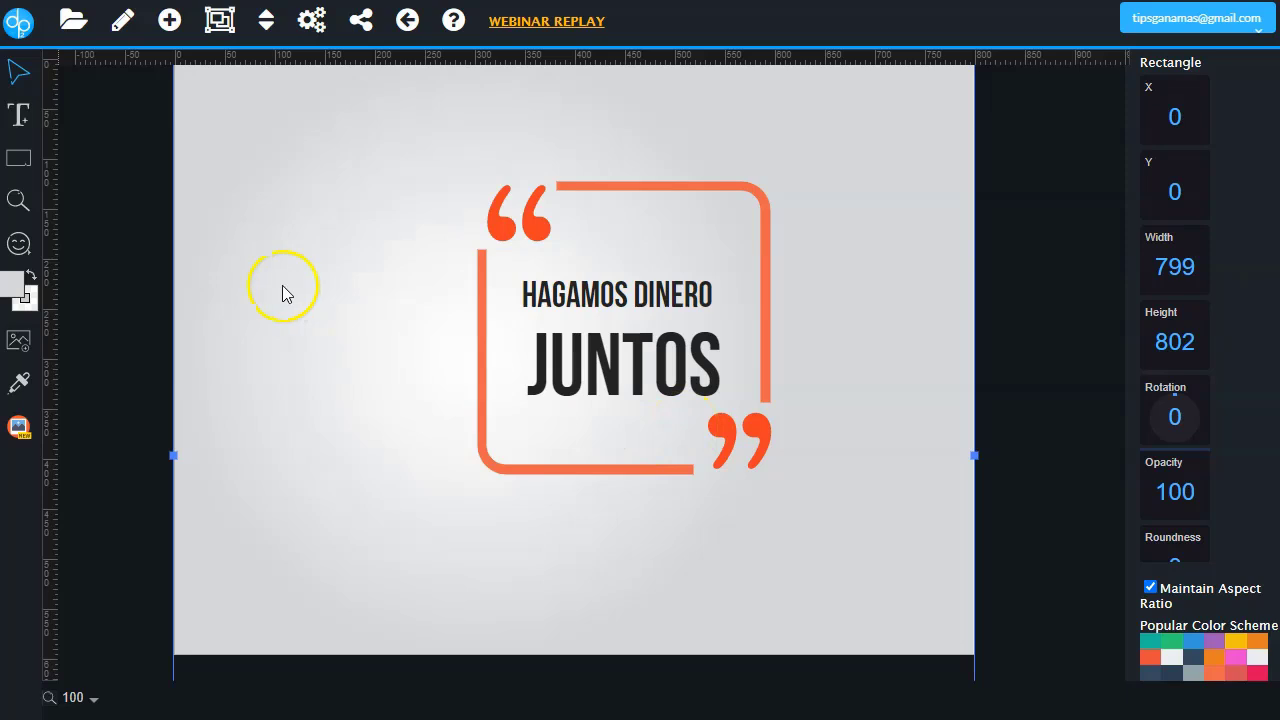
- Draw the dollar coin shape from the Symbols library in the lower-left area of the canvas
click(19, 245)
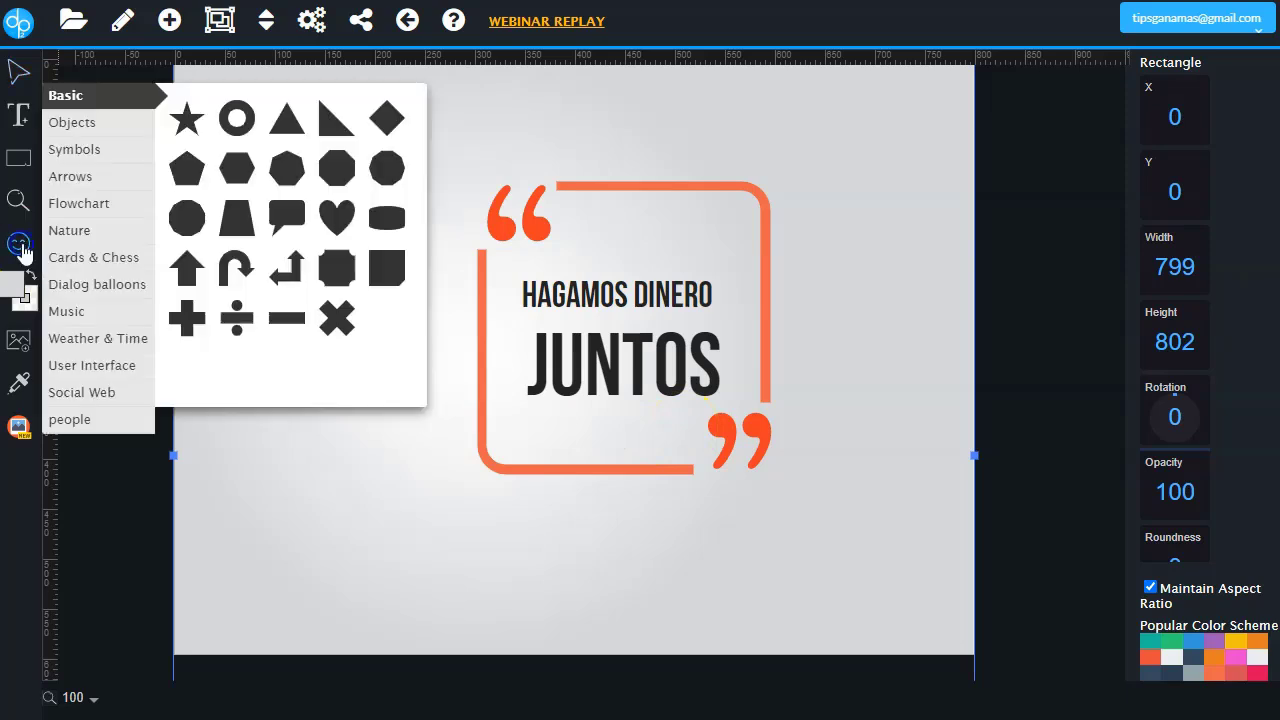
click(96, 132)
click(88, 155)
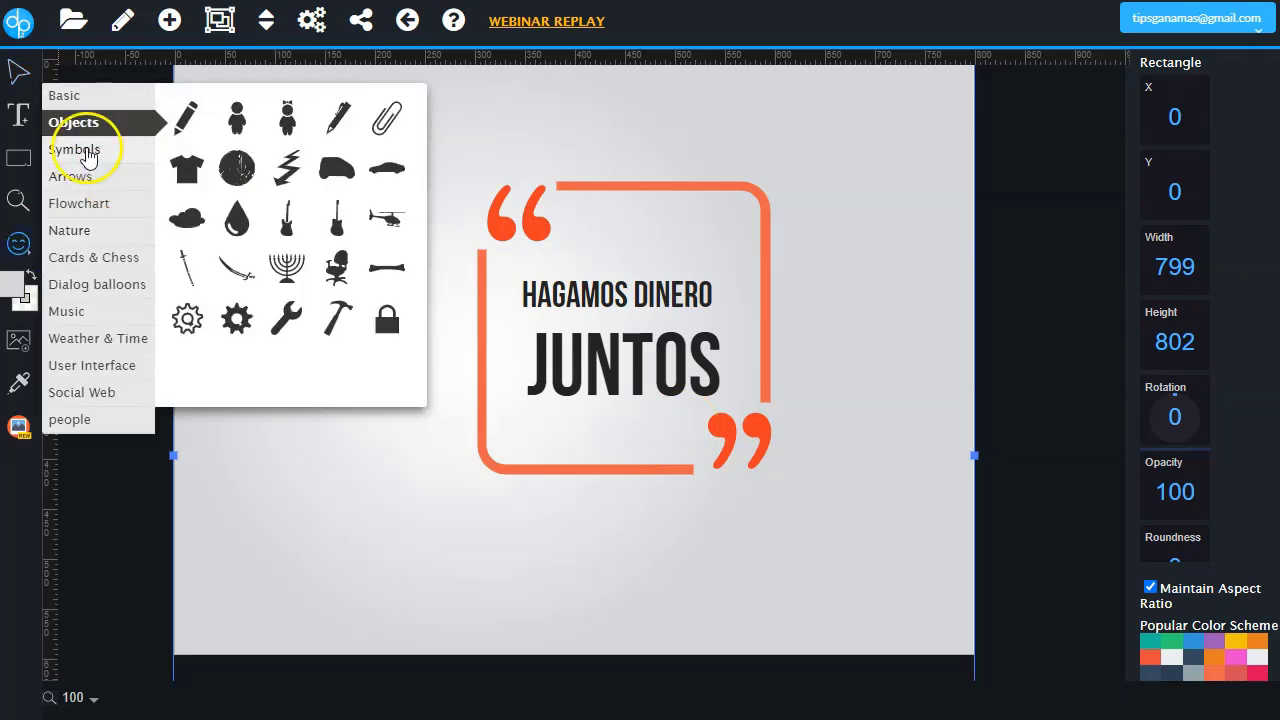
scroll(286, 252, down, 2)
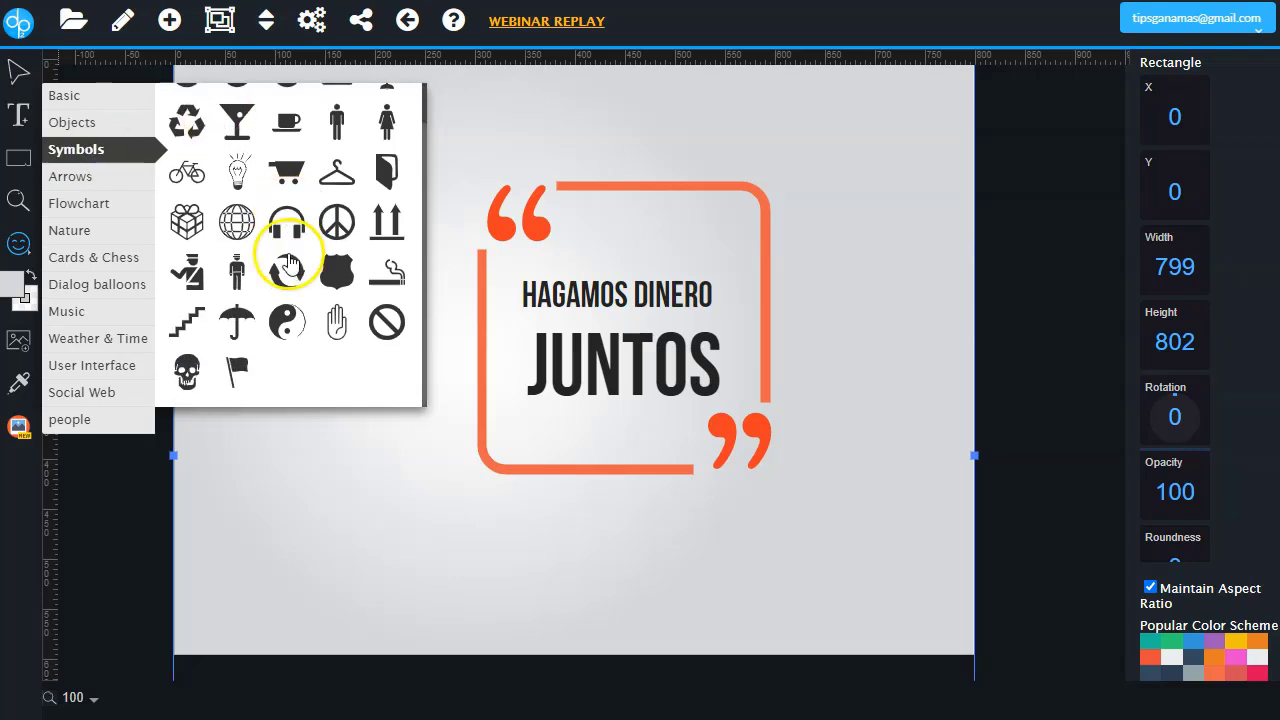
scroll(287, 262, up, 1)
click(286, 120)
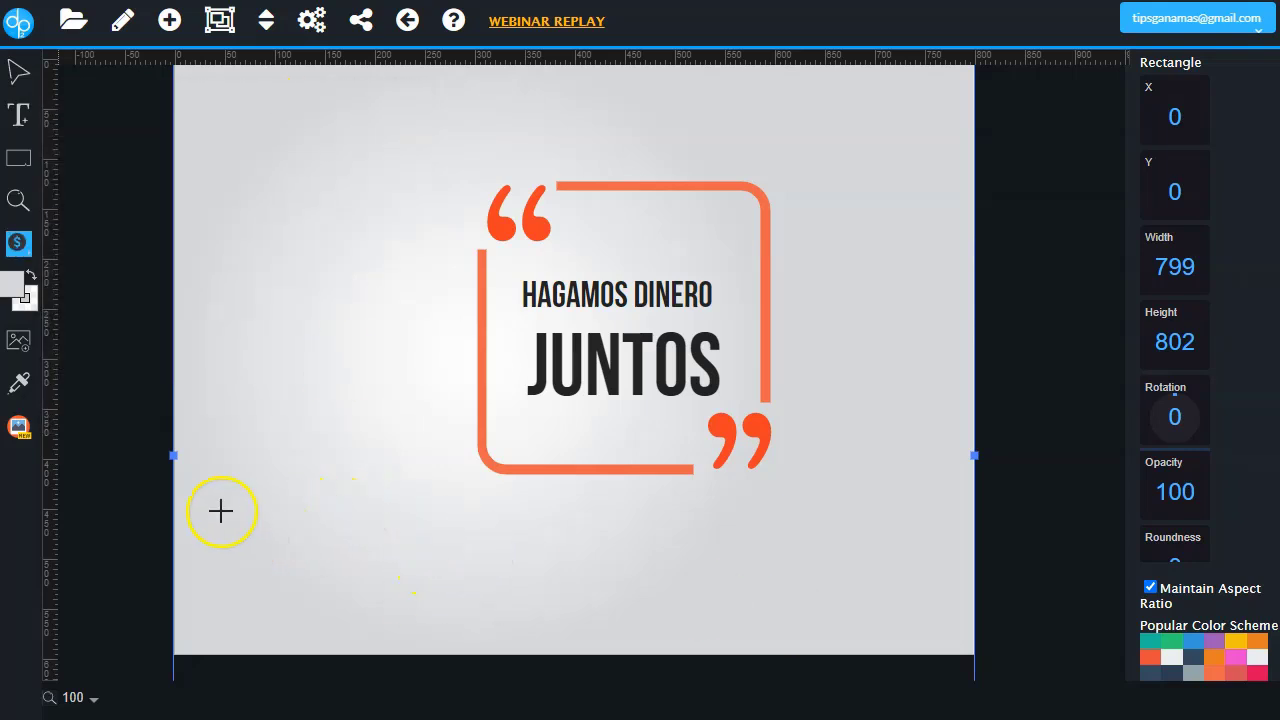
drag(349, 591, 370, 613)
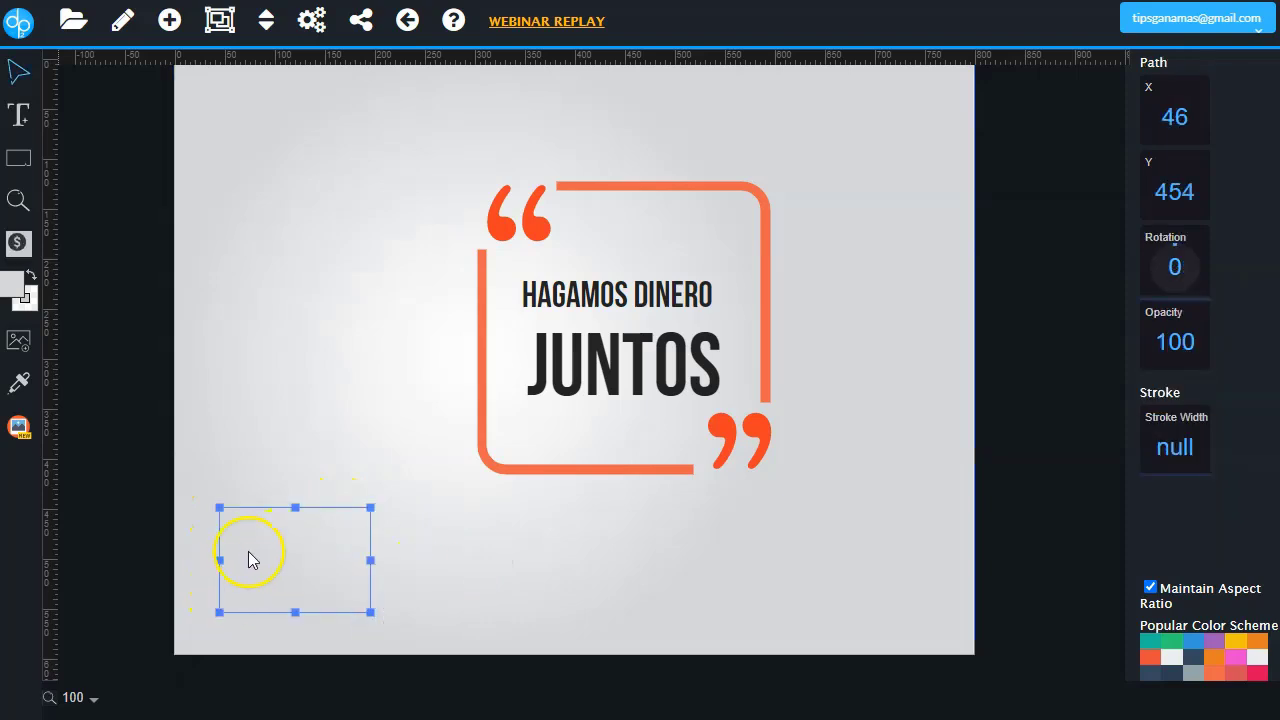
- Move the dollar shape to the canvas's lower-right area and try blue and purple fills, ending on green
drag(308, 562, 843, 561)
drag(779, 547, 839, 548)
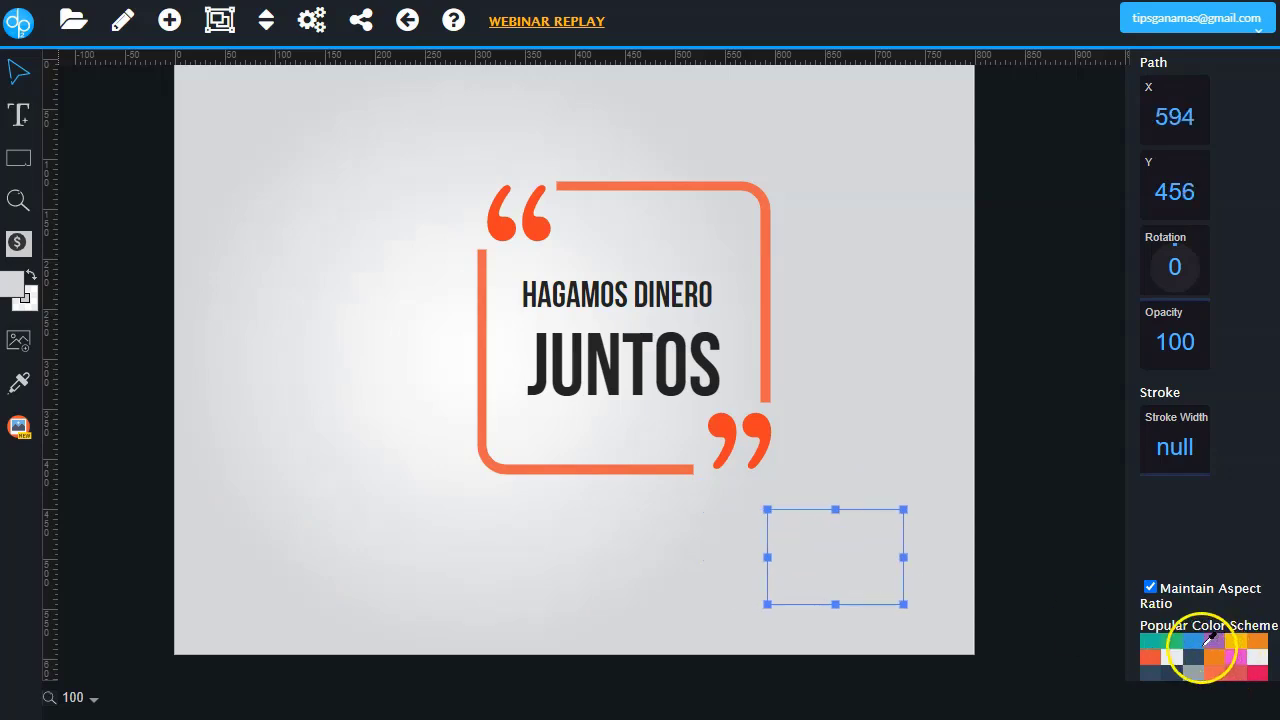
click(1197, 642)
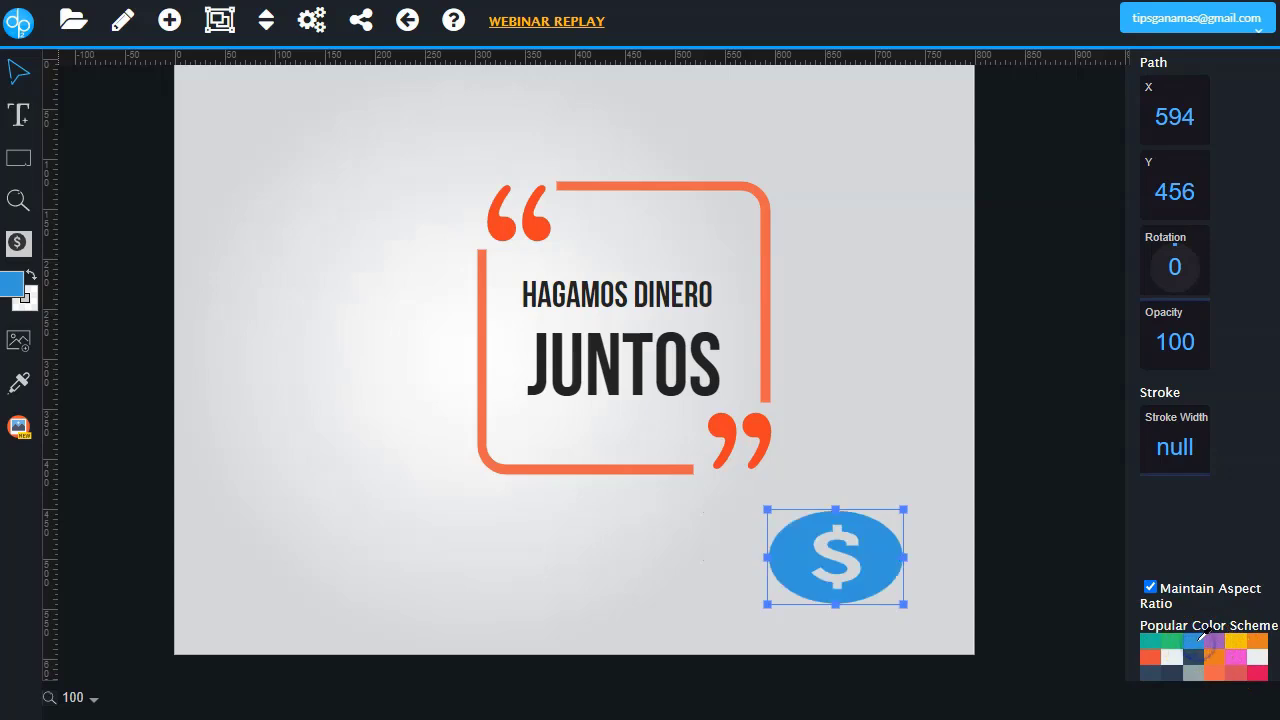
click(1259, 674)
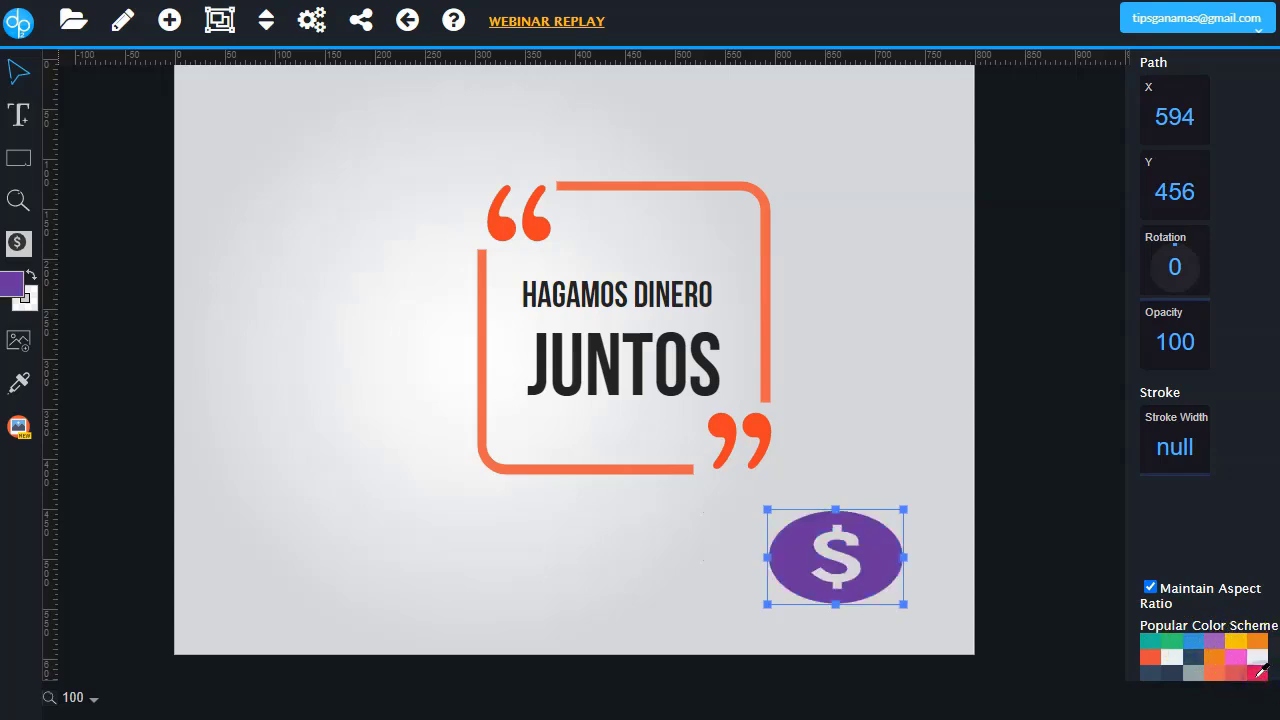
click(1172, 642)
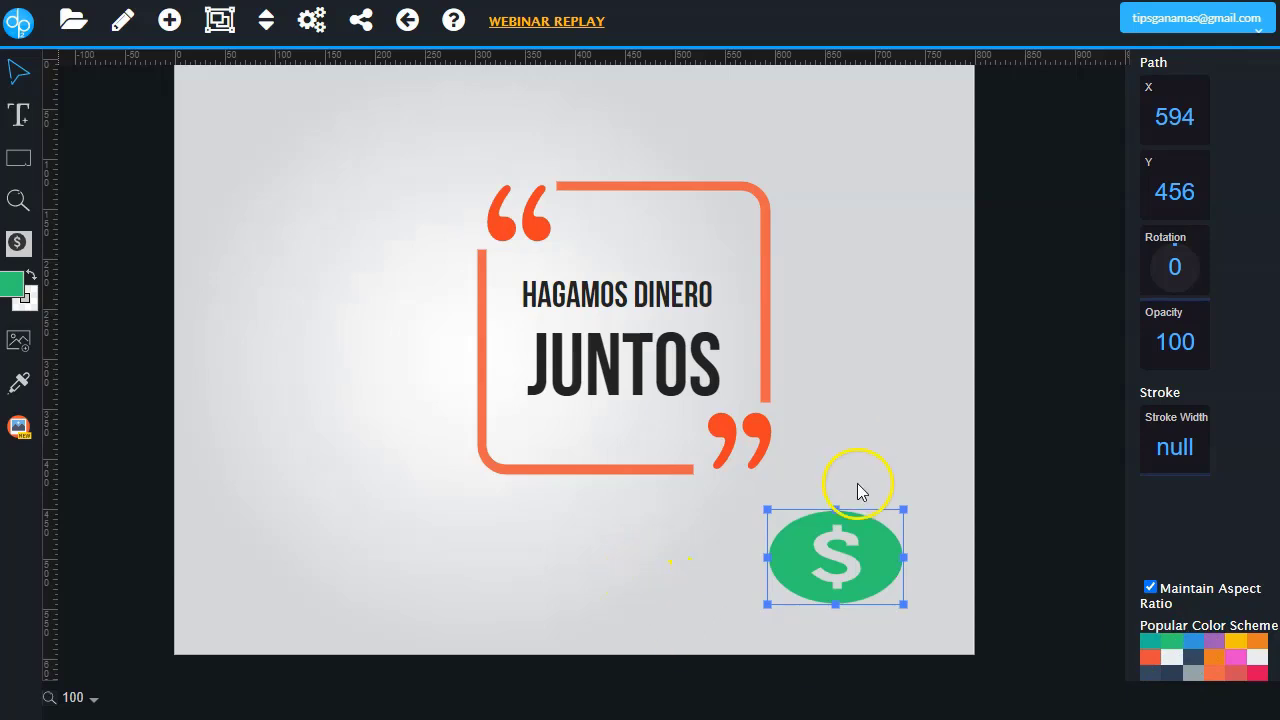
- Shrink the green dollar shape and place it inside the frame's upper-right corner
drag(835, 511, 834, 495)
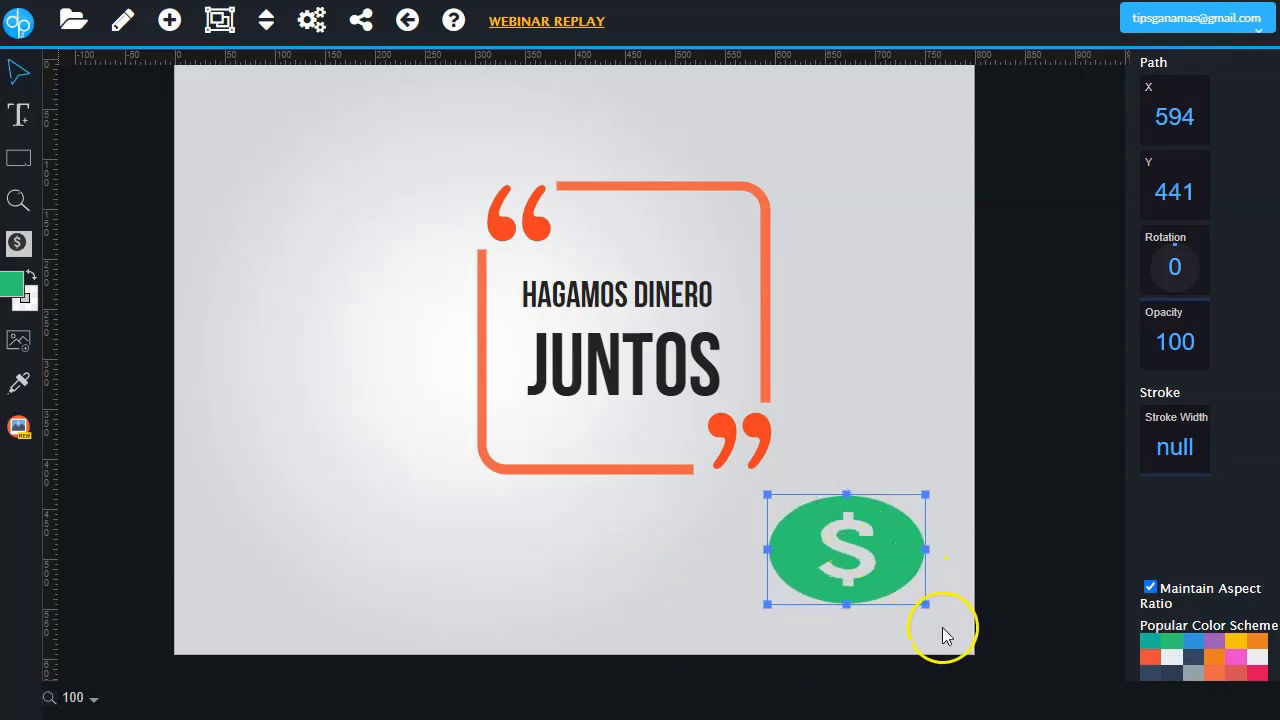
drag(926, 606, 729, 224)
click(832, 250)
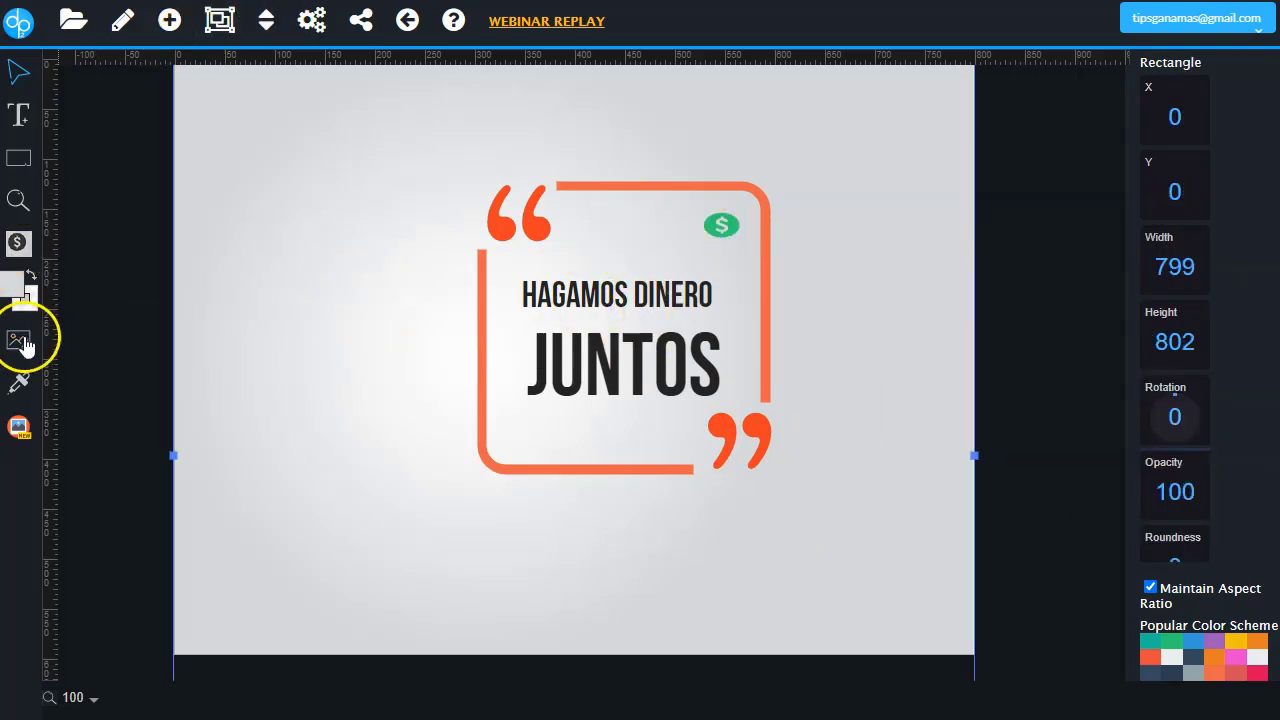
click(120, 22)
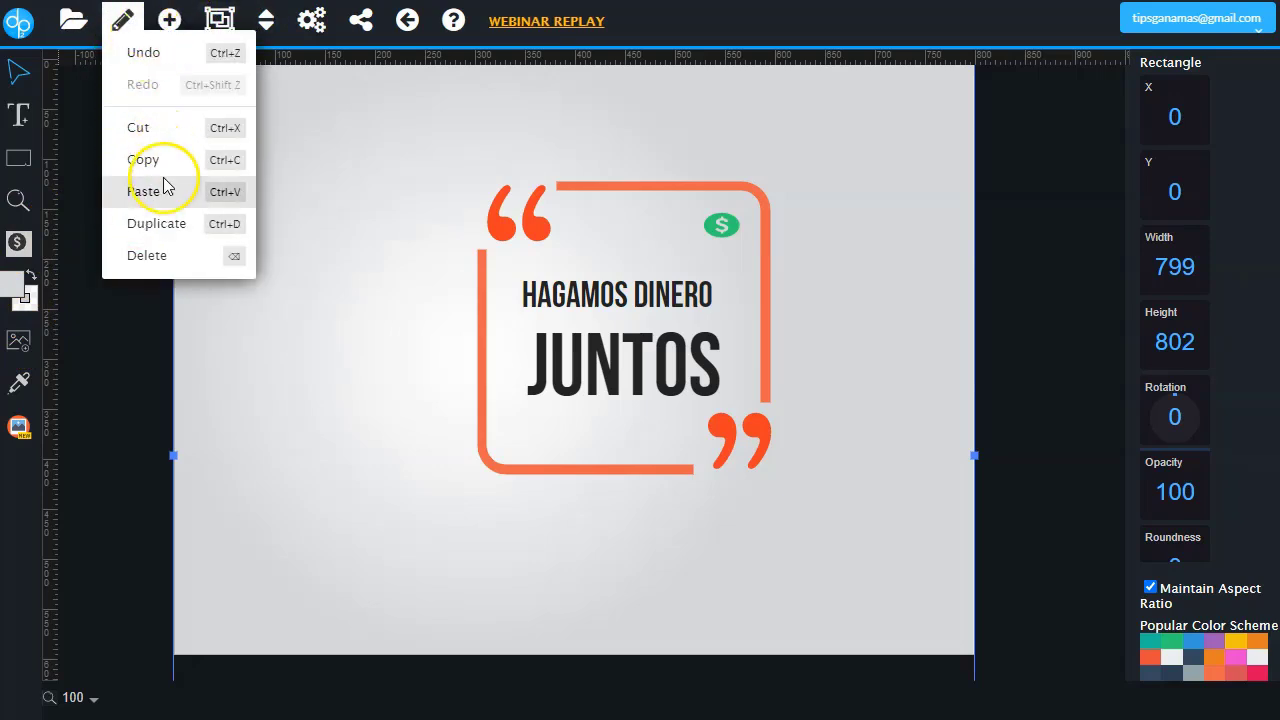
mouse_move(270, 32)
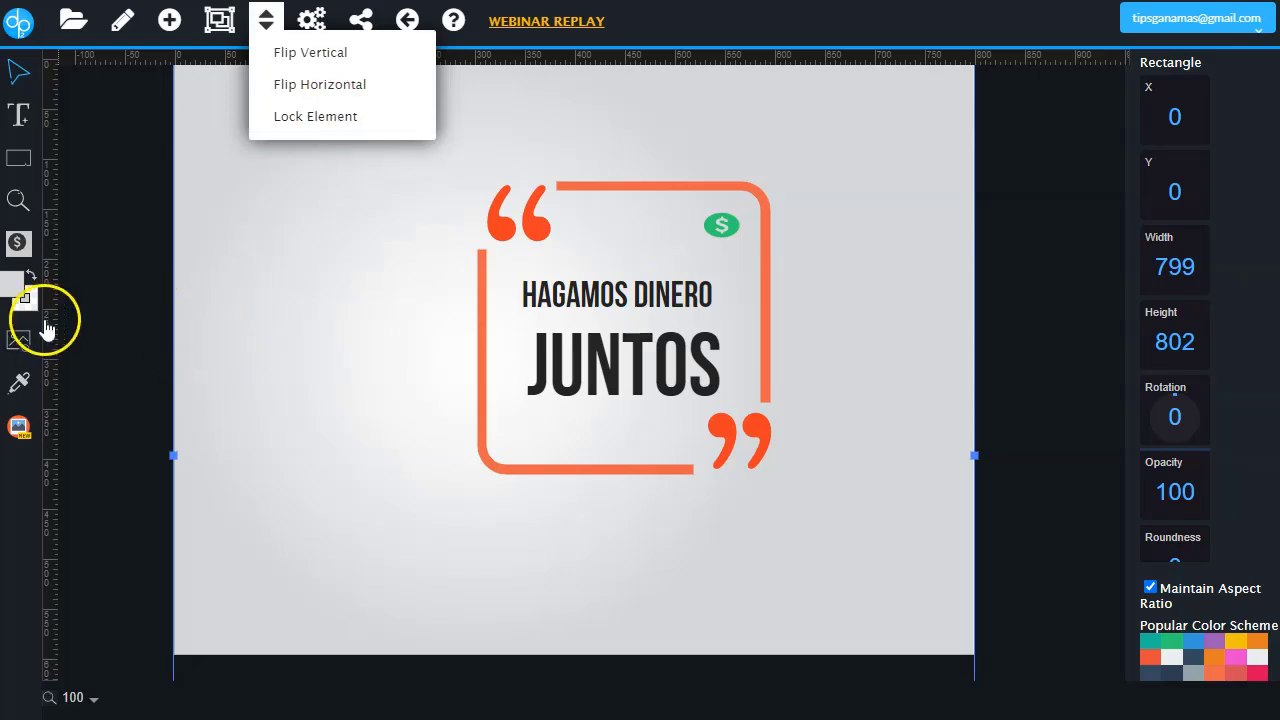
click(92, 324)
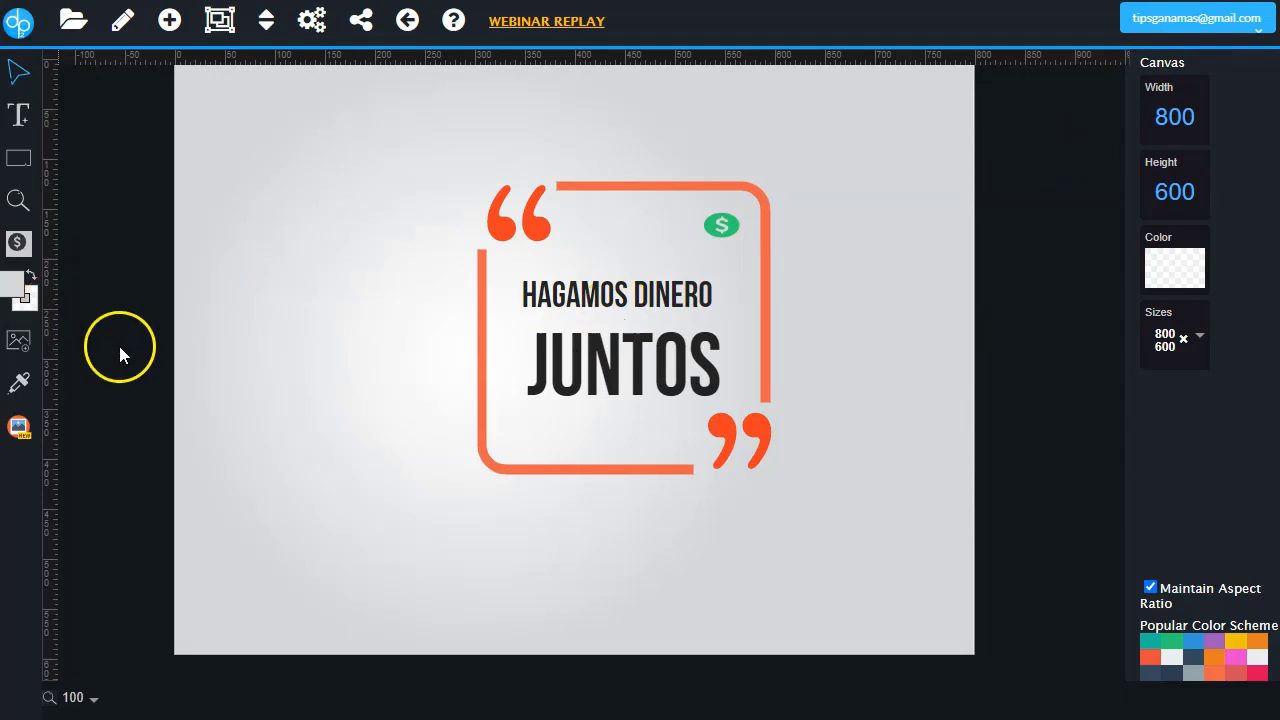
- View the design at 40% and 150% zoom, ending at 100%
click(91, 699)
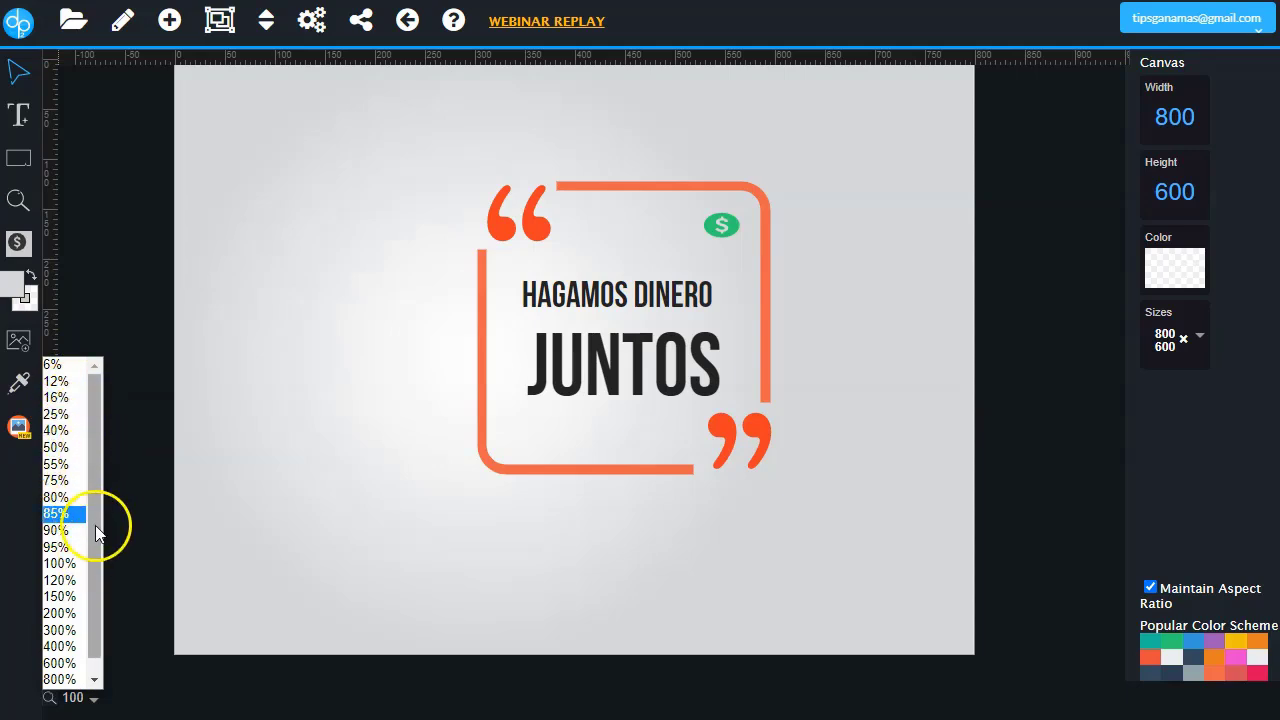
click(71, 431)
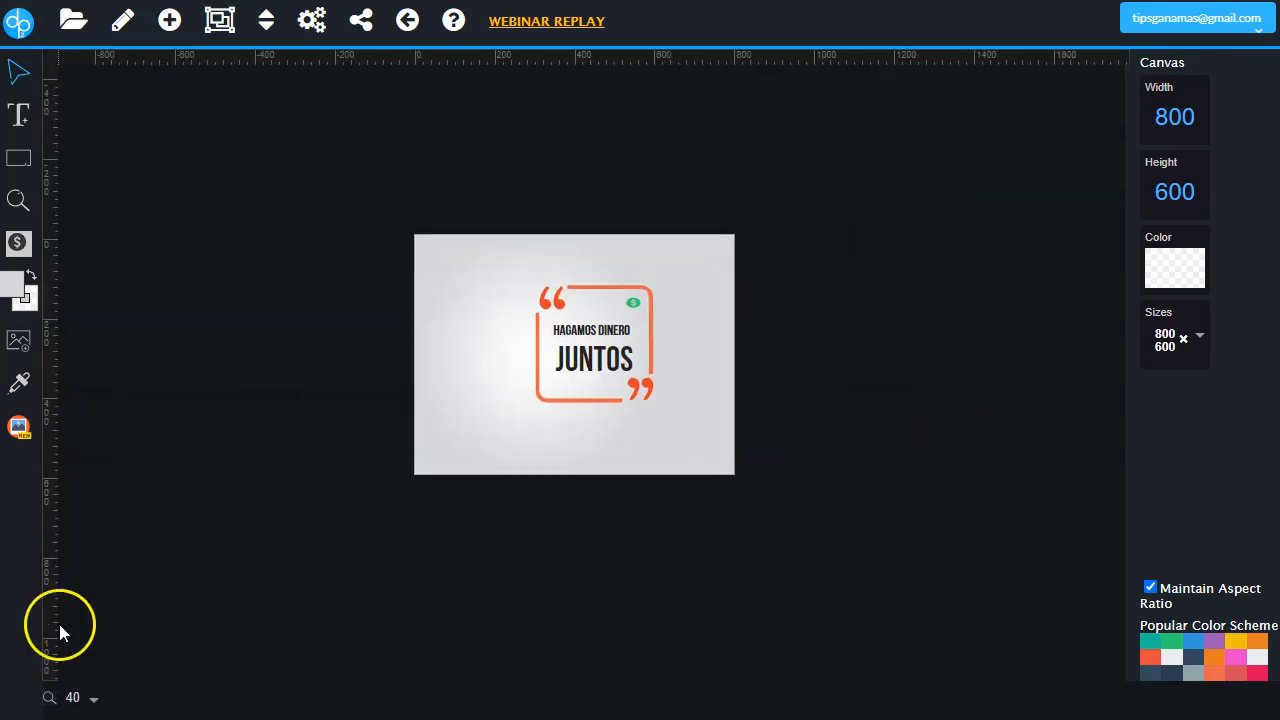
click(72, 697)
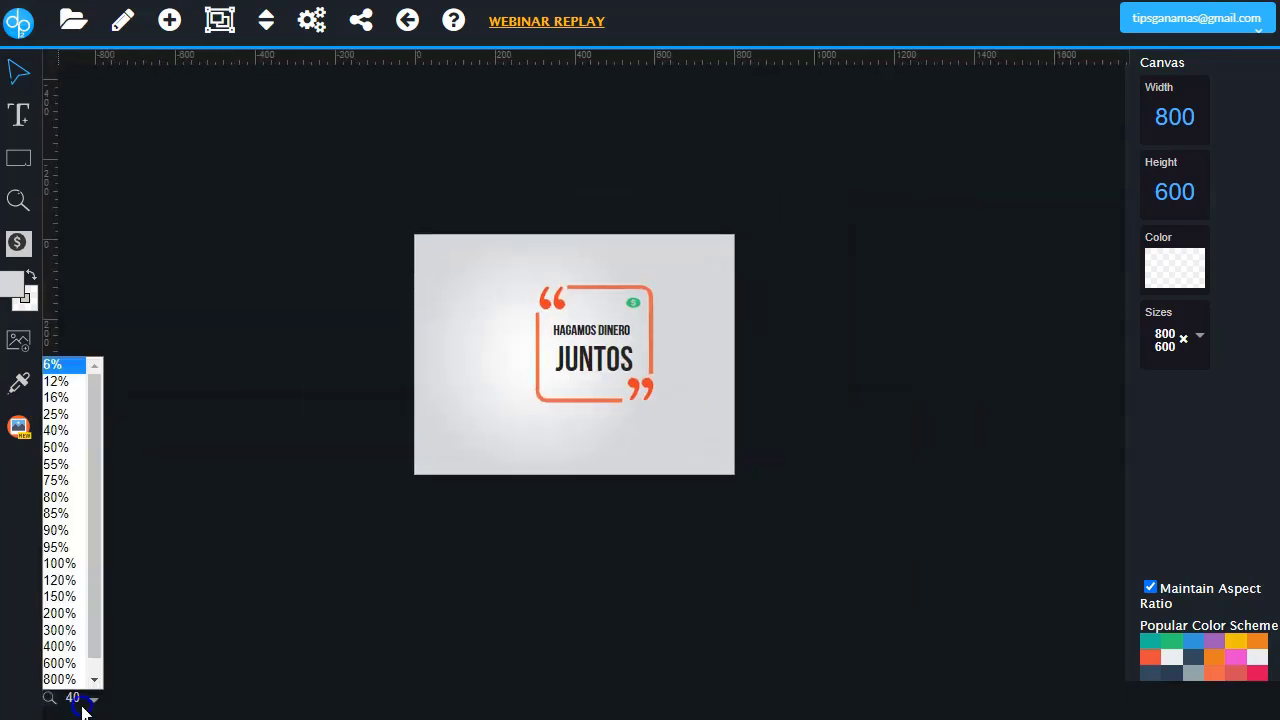
click(65, 604)
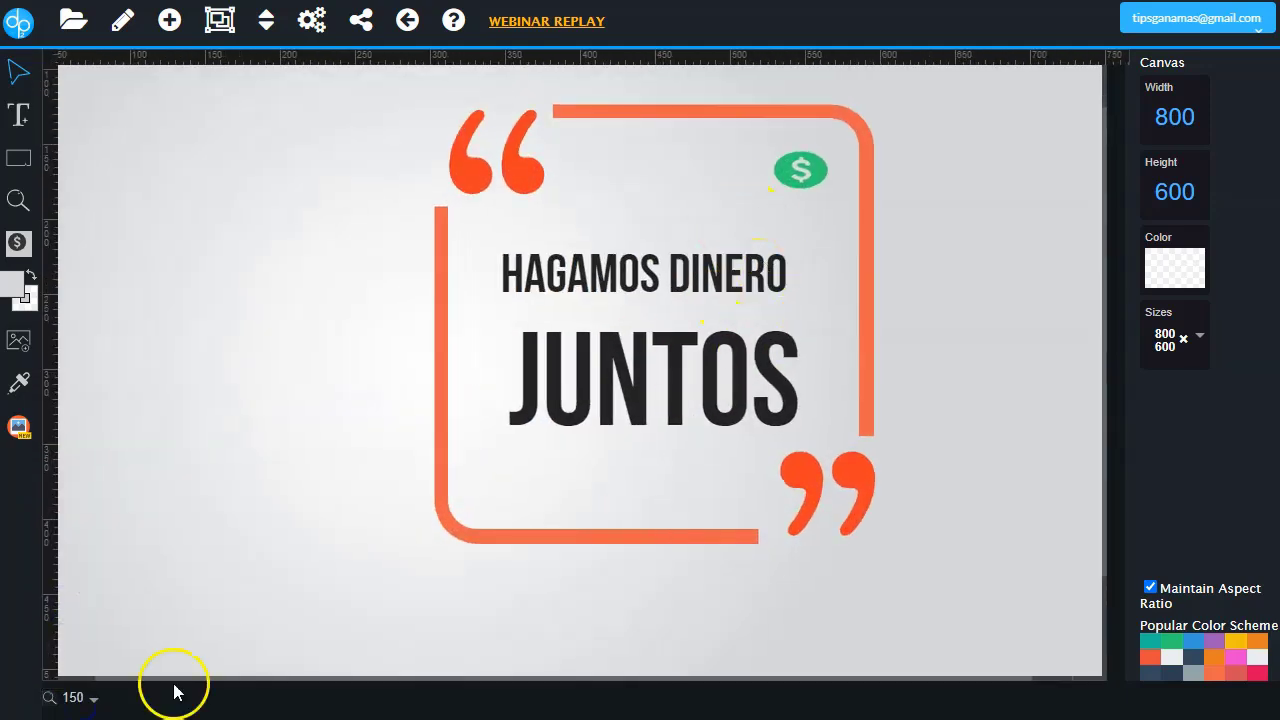
click(93, 697)
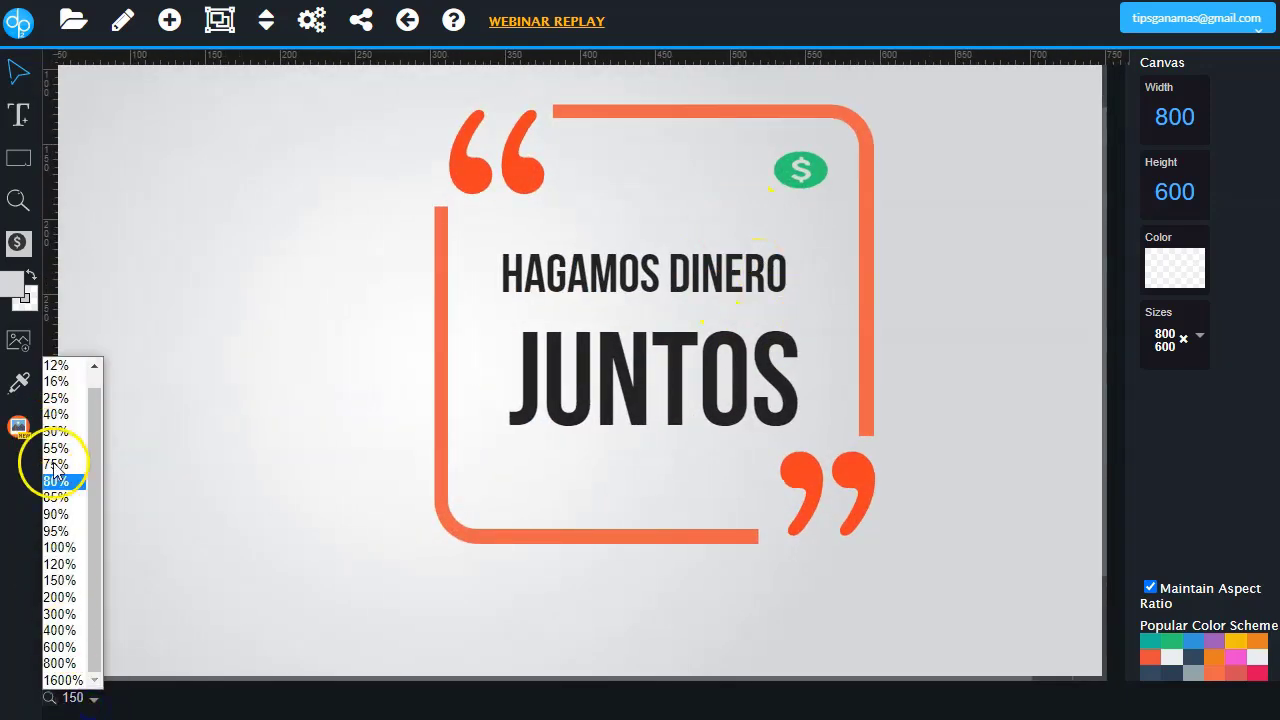
click(60, 547)
- Leave the editor for the template gallery, discarding the unsaved quote design
click(453, 21)
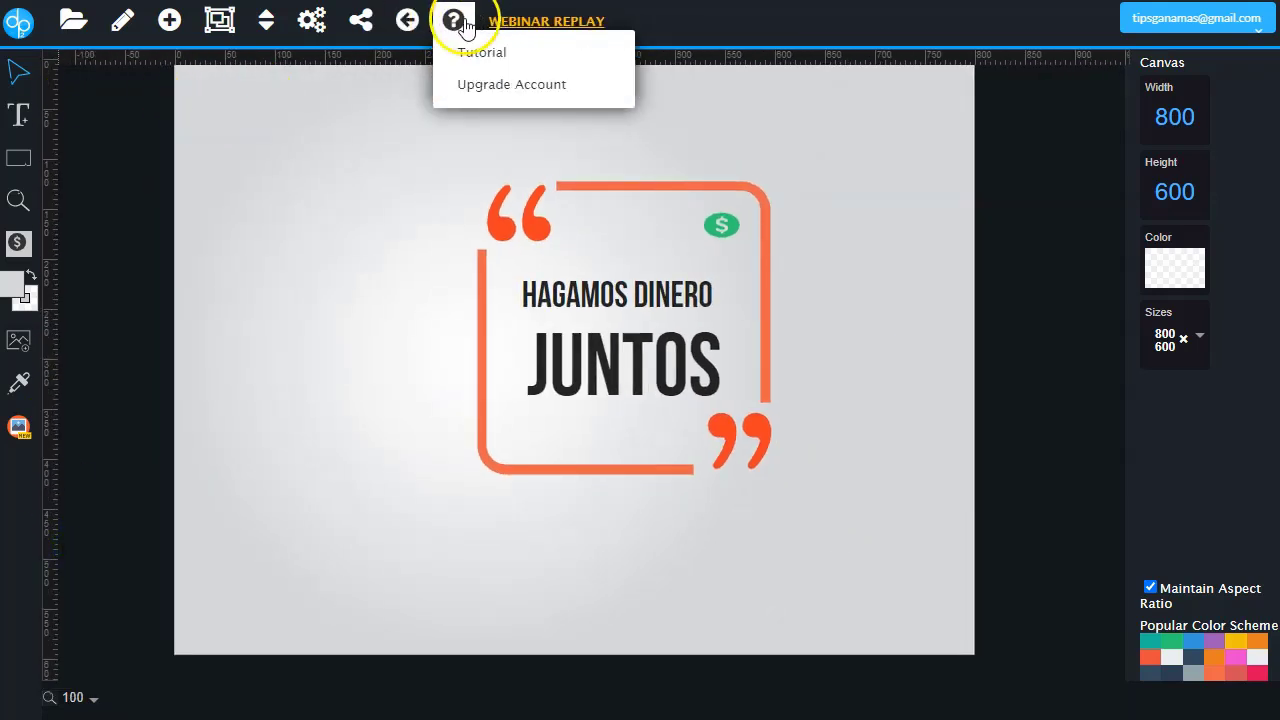
mouse_move(413, 28)
click(425, 56)
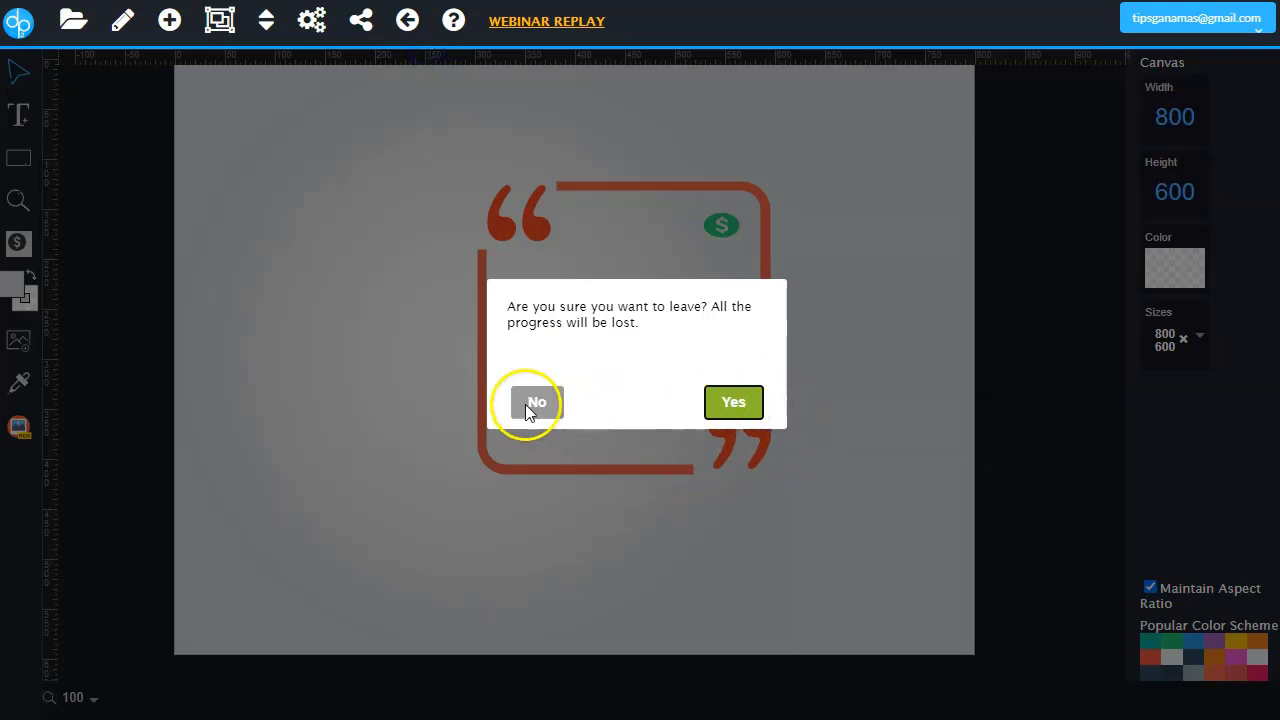
click(735, 400)
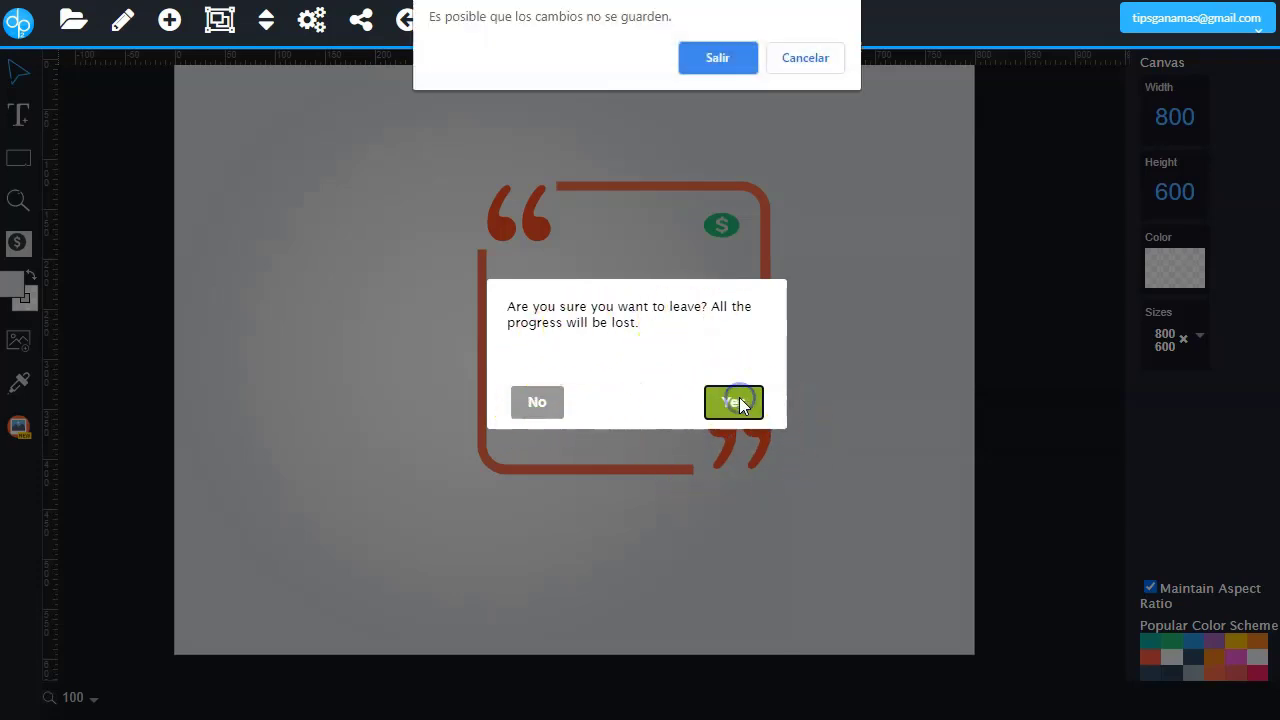
key(Return)
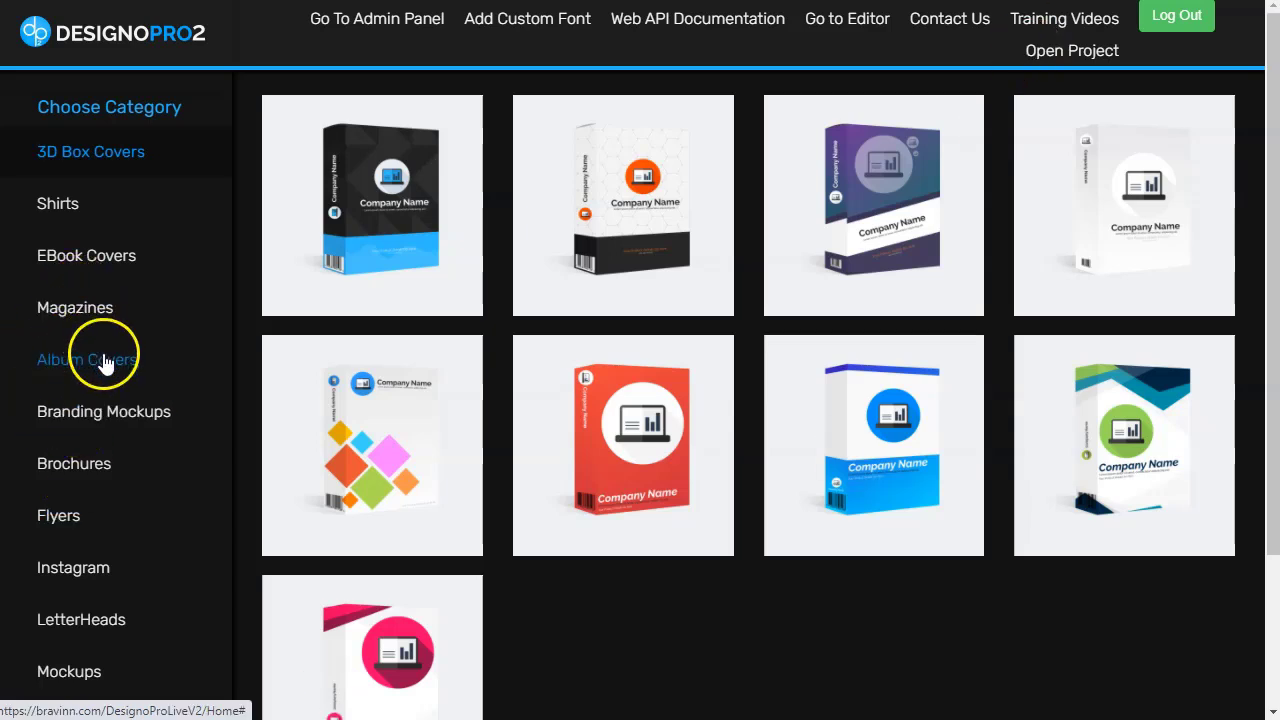
- Open the orange "GET READY RIGHT NOW!" template from the Banners category in the editor and select its "READY" text
scroll(129, 451, down, 8)
click(67, 266)
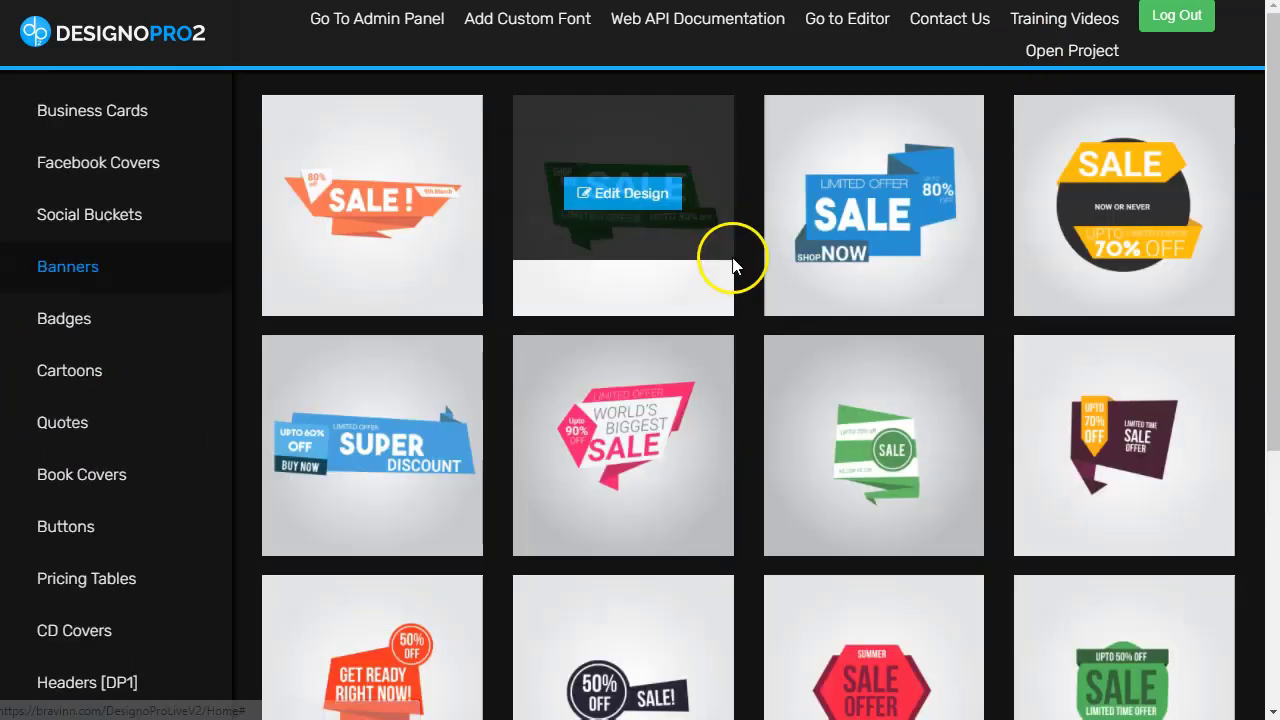
scroll(585, 440, down, 1)
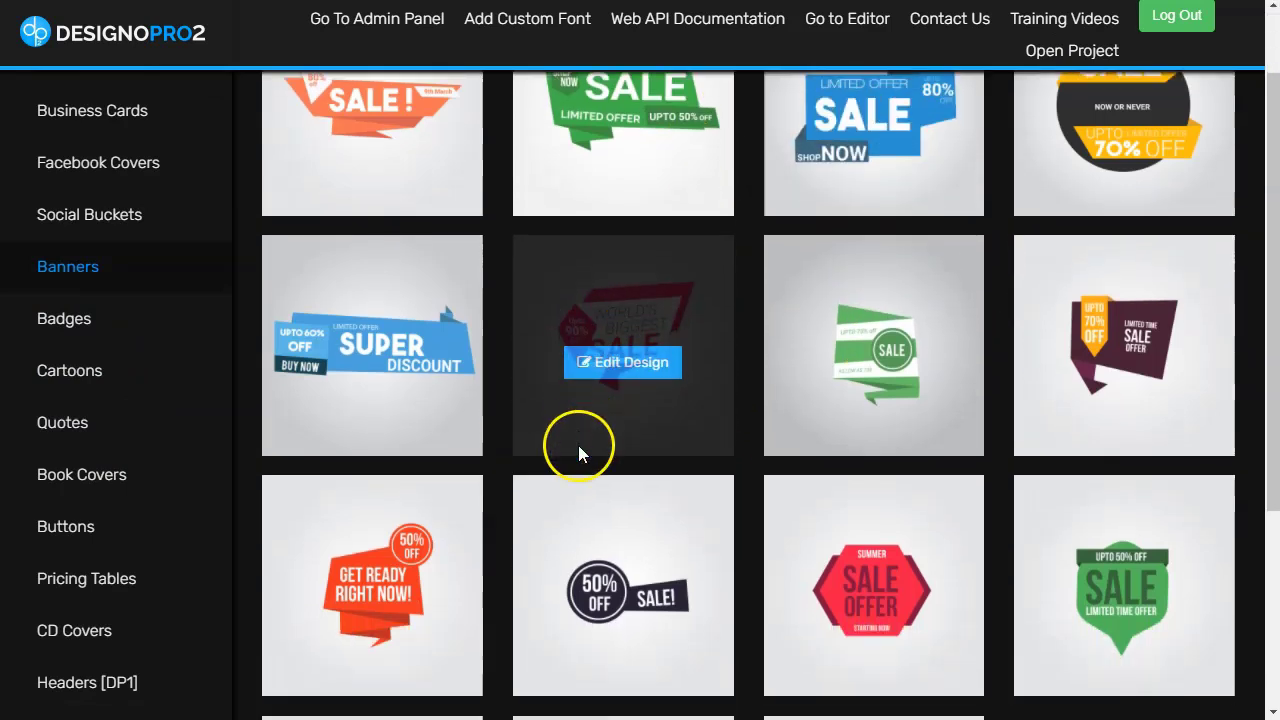
click(383, 604)
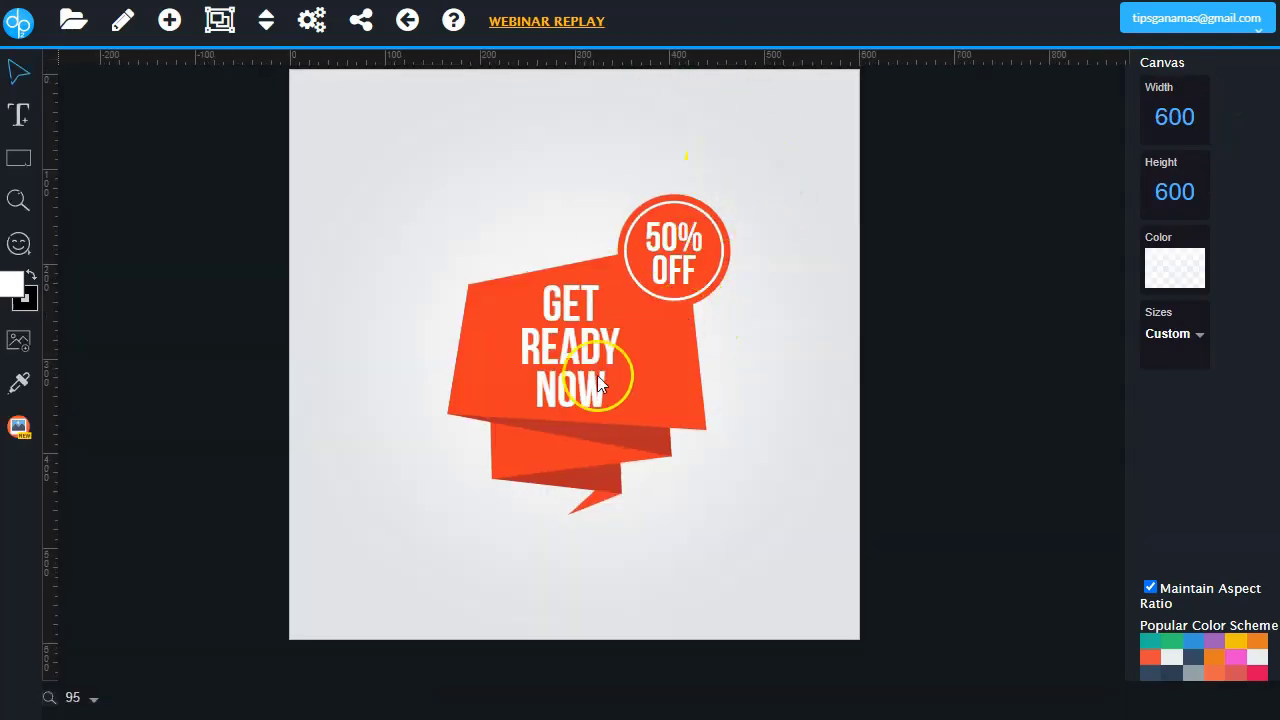
click(605, 343)
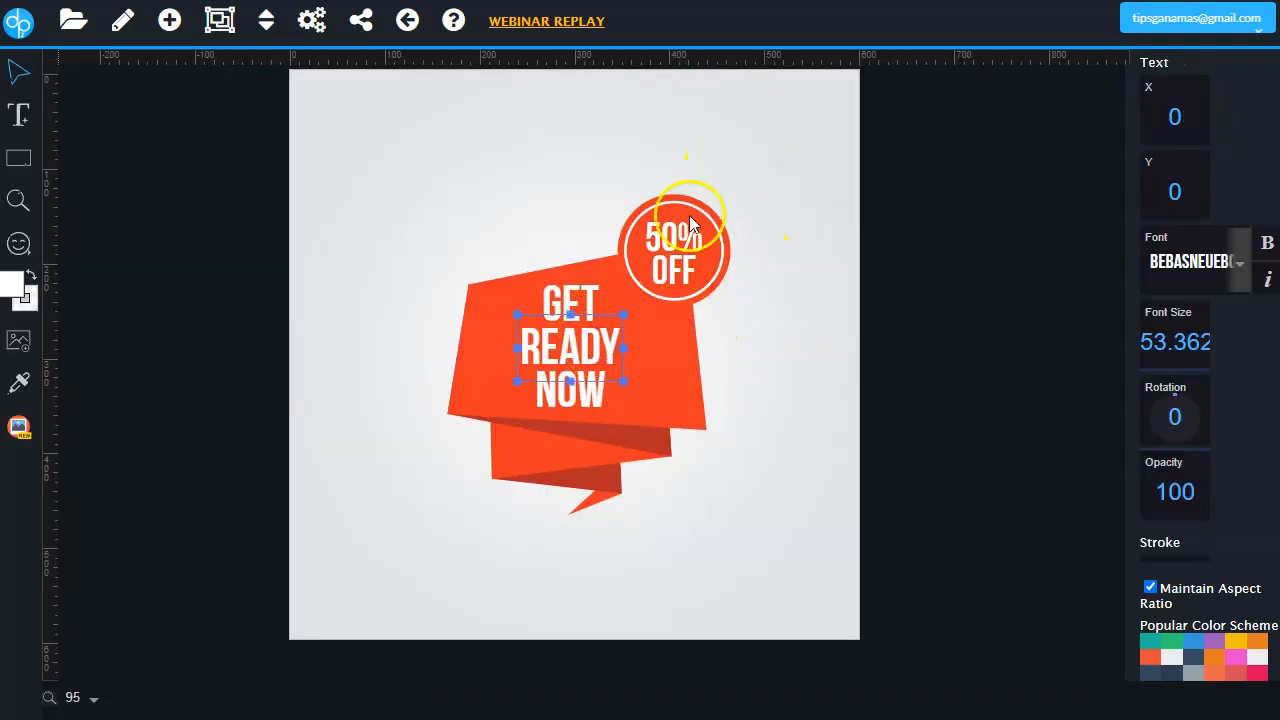
- Replace the banner's "GET" text with "CONSIGUE" and shift it left so it fits on the orange panel
click(553, 299)
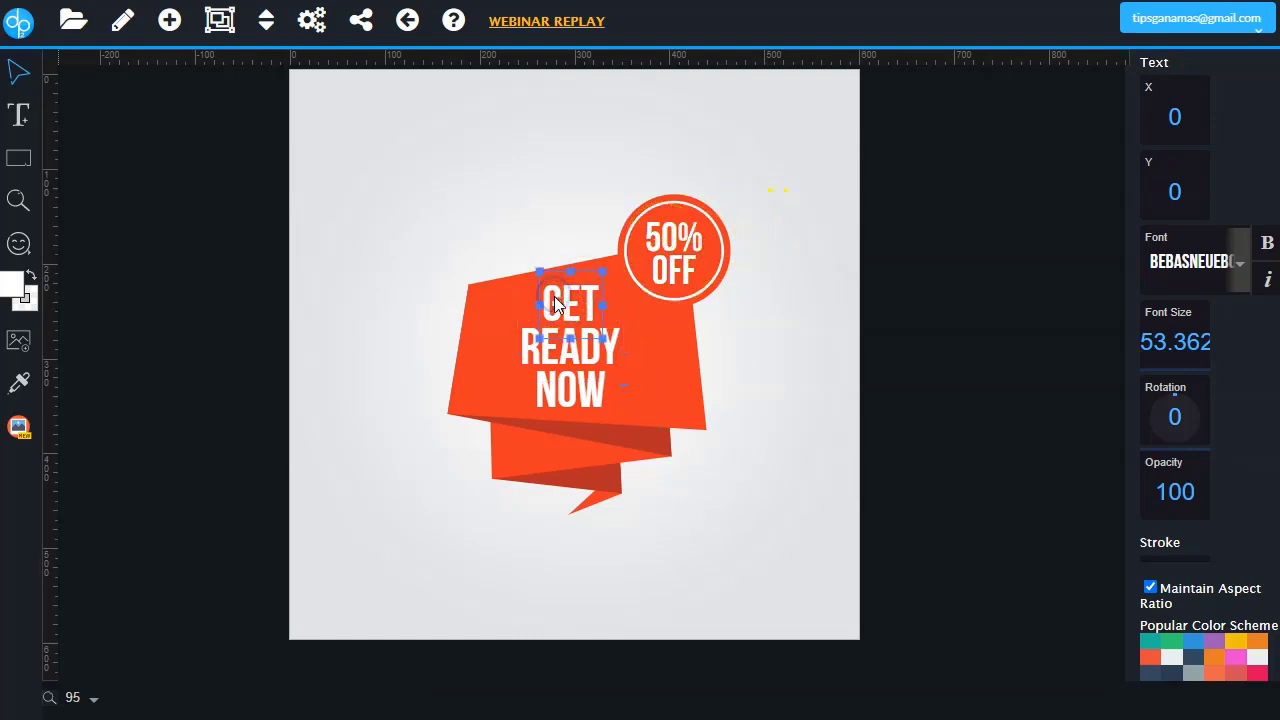
double_click(555, 299)
drag(549, 305, 552, 306)
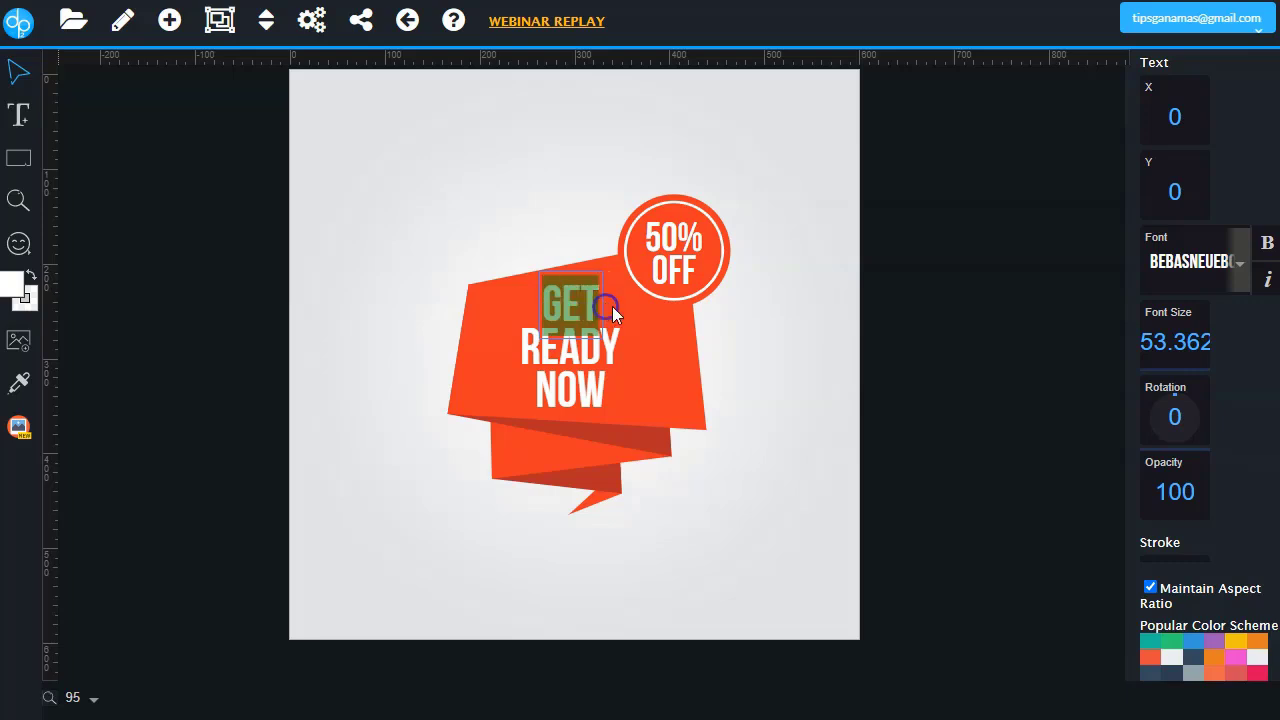
text(CONSIGU)
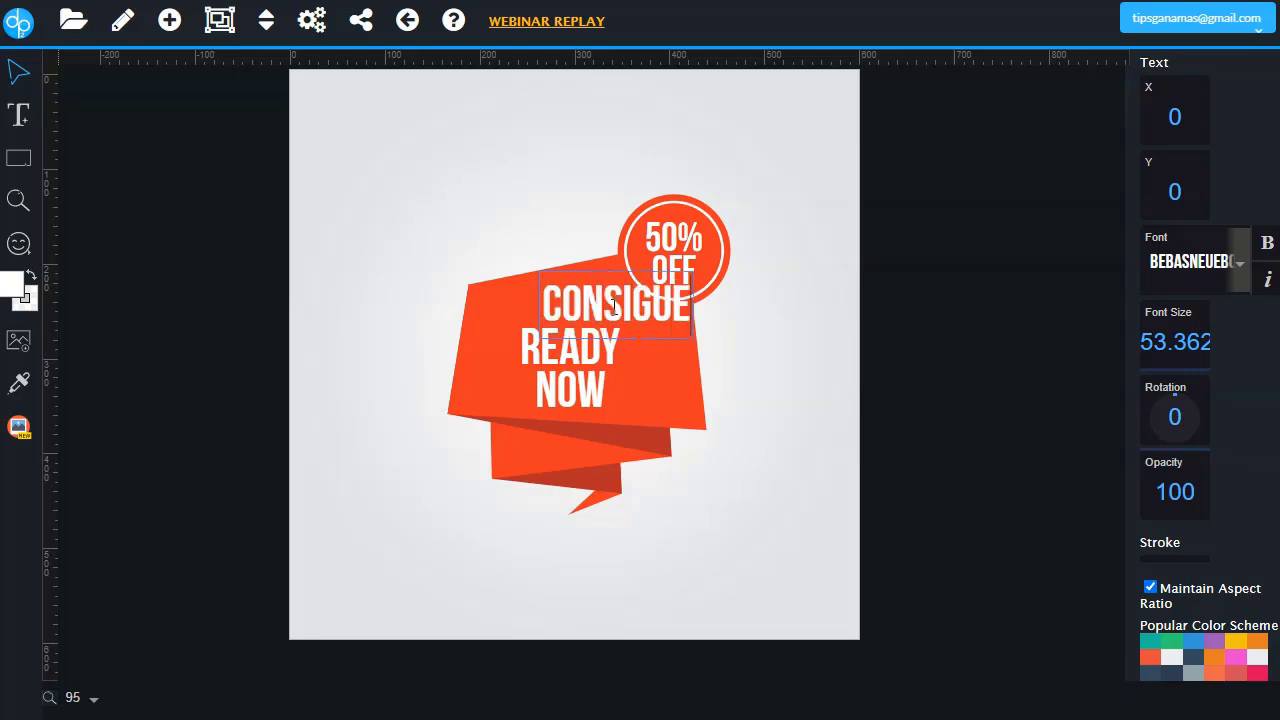
text(E)
click(329, 246)
click(664, 350)
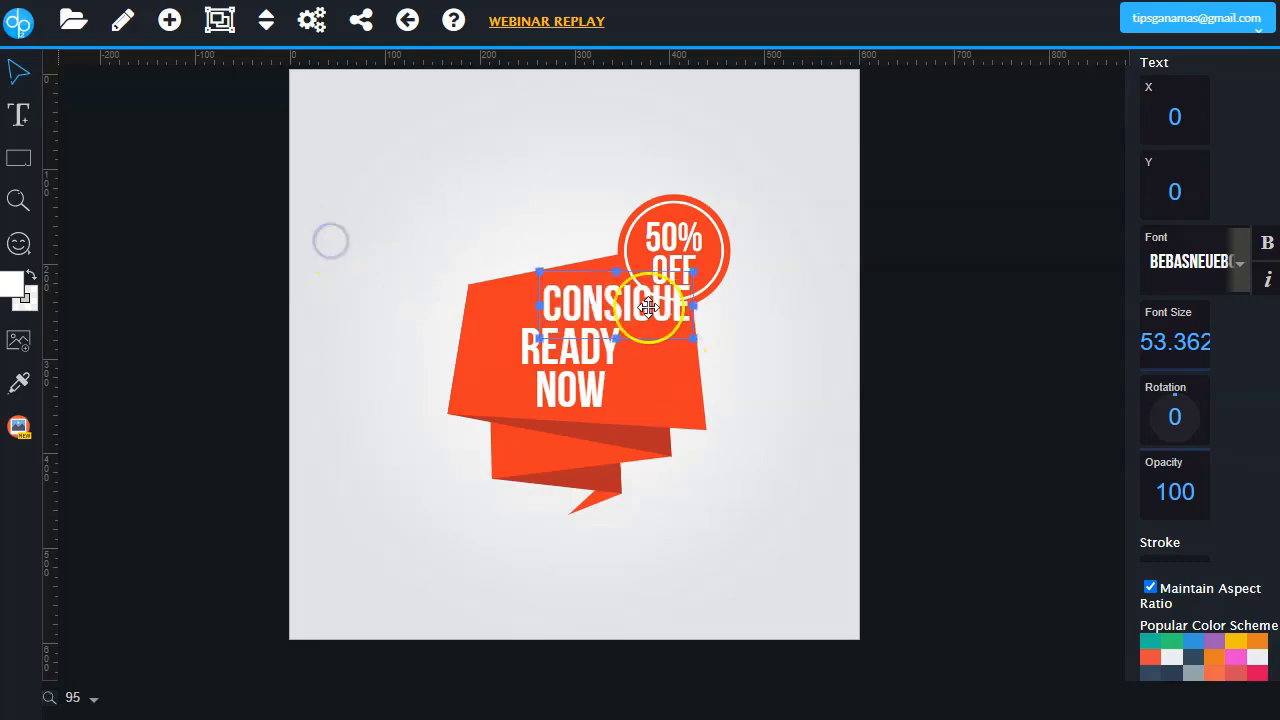
drag(617, 290, 578, 302)
- Replace the banner's "NOW" text with "YA"
click(565, 390)
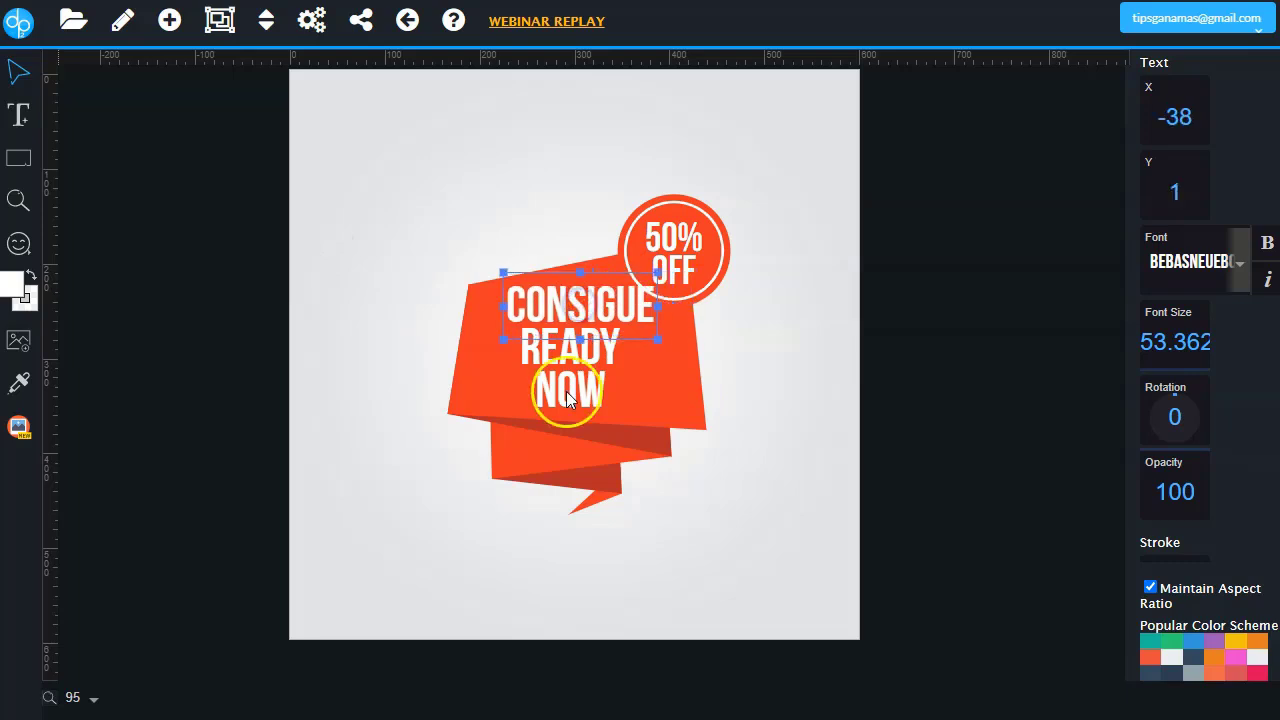
click(559, 386)
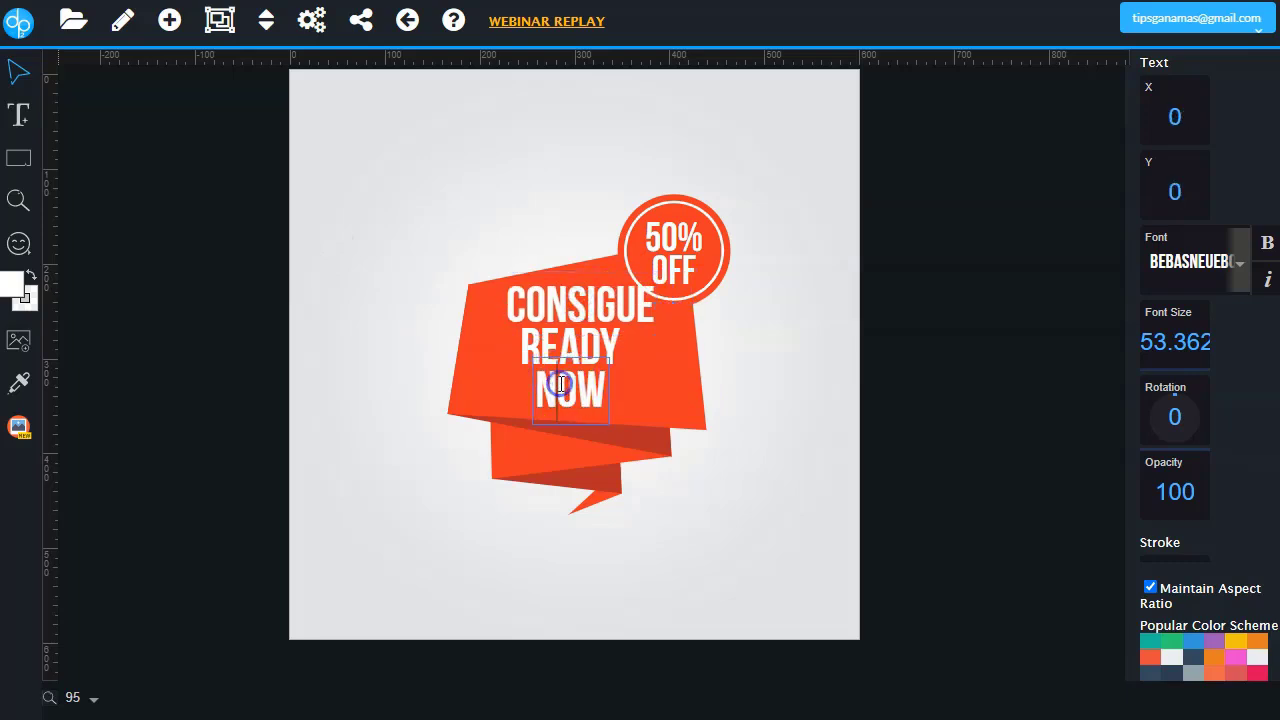
key(BackSpace)
key(Delete)
key(Delete)
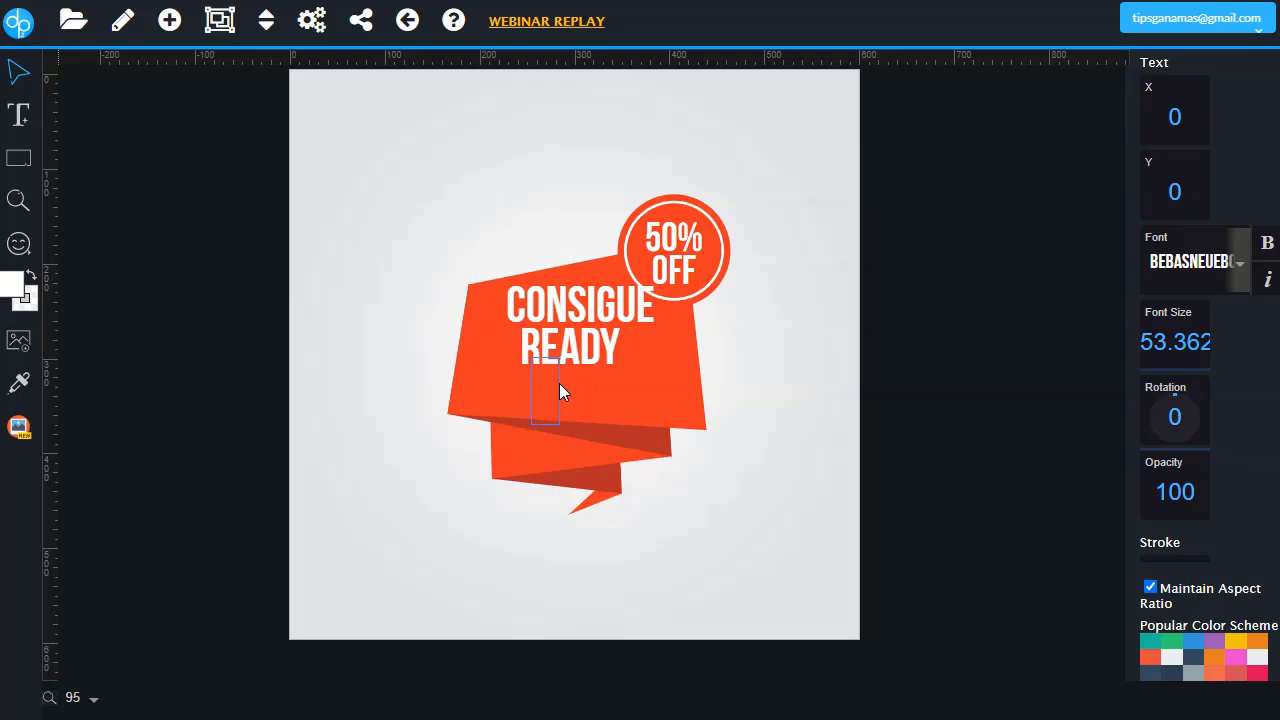
text(YA)
- Replace the banner's "READY" text with "PS5"
double_click(588, 348)
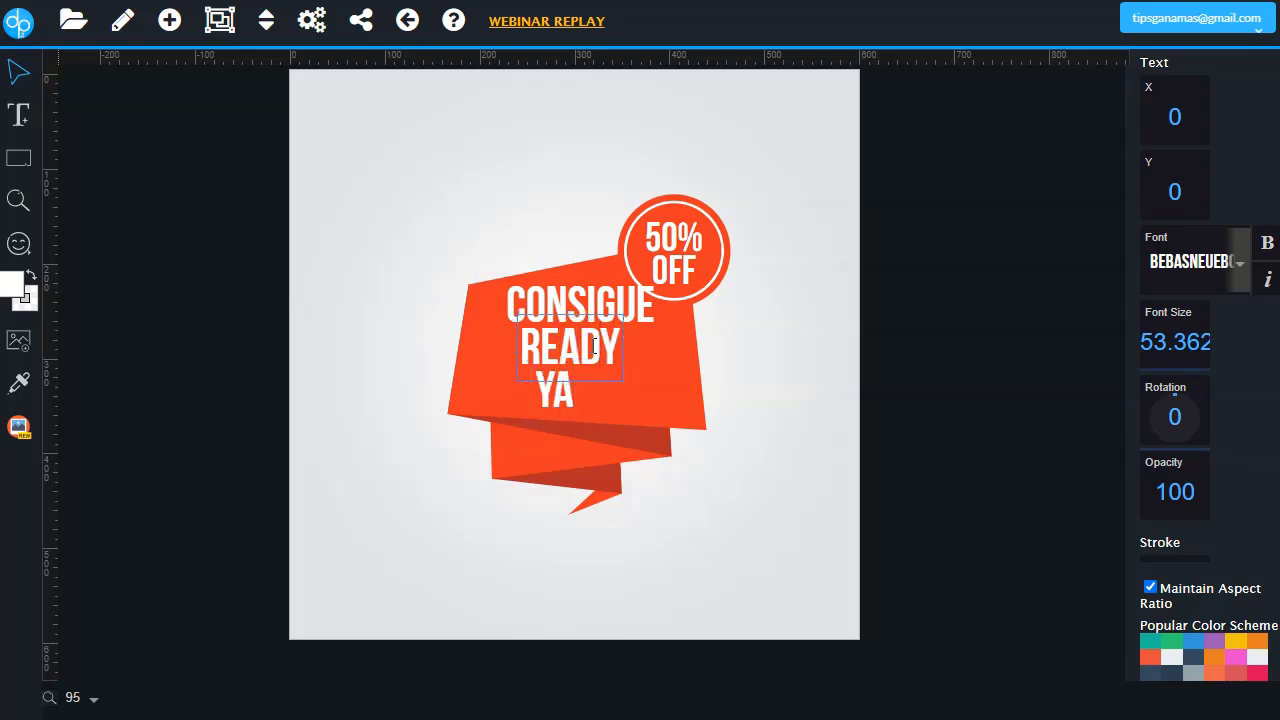
double_click(593, 346)
text(PS5)
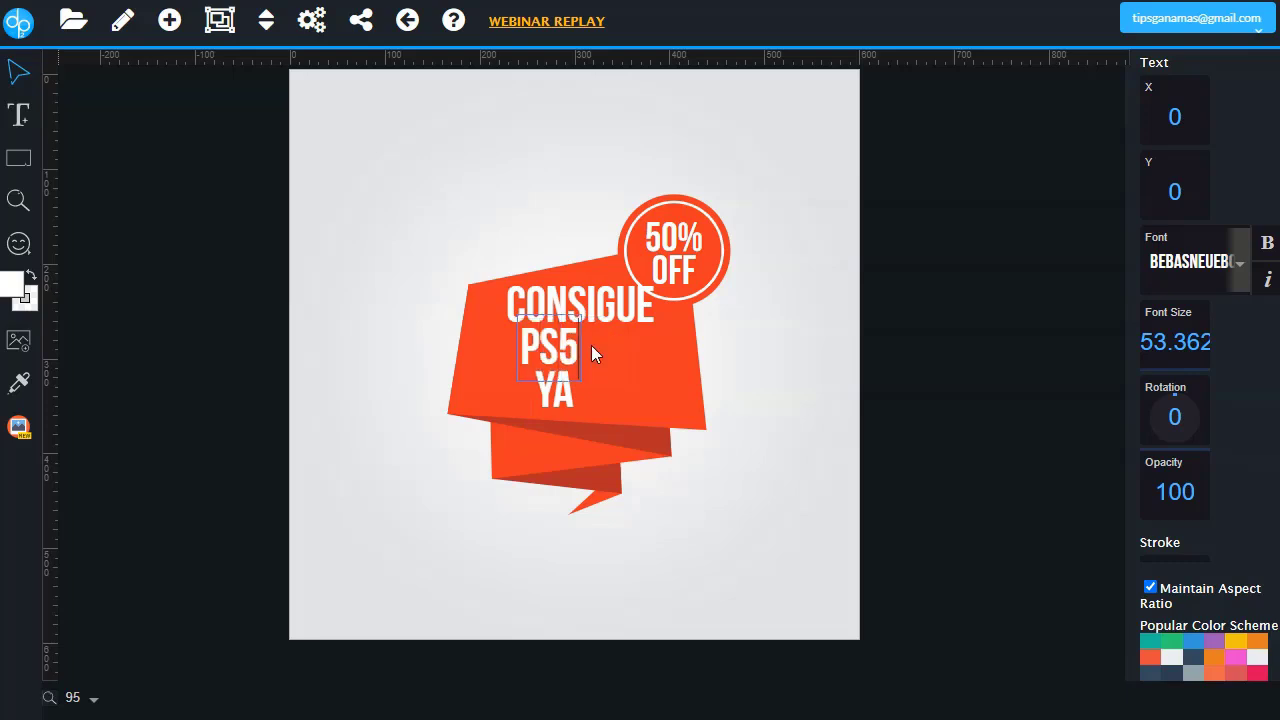
- Move the "YA" text to the lower-right part of the orange panel
click(607, 396)
click(553, 397)
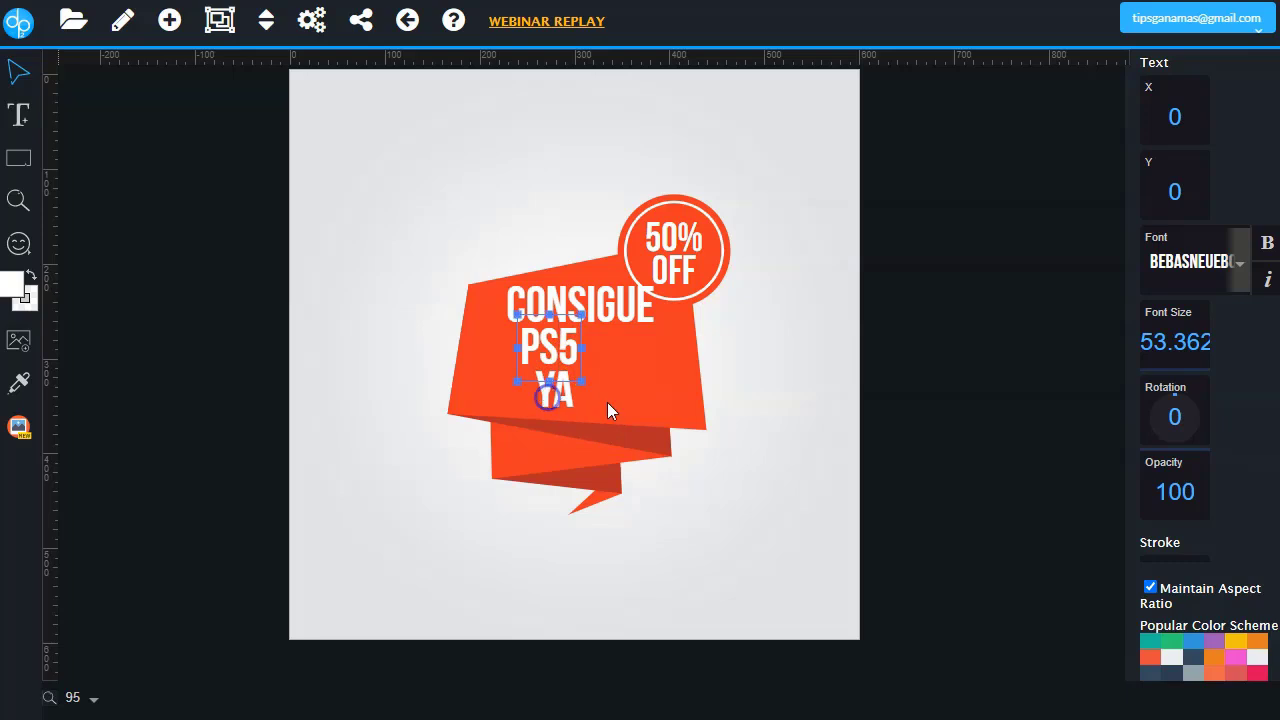
click(606, 403)
click(558, 395)
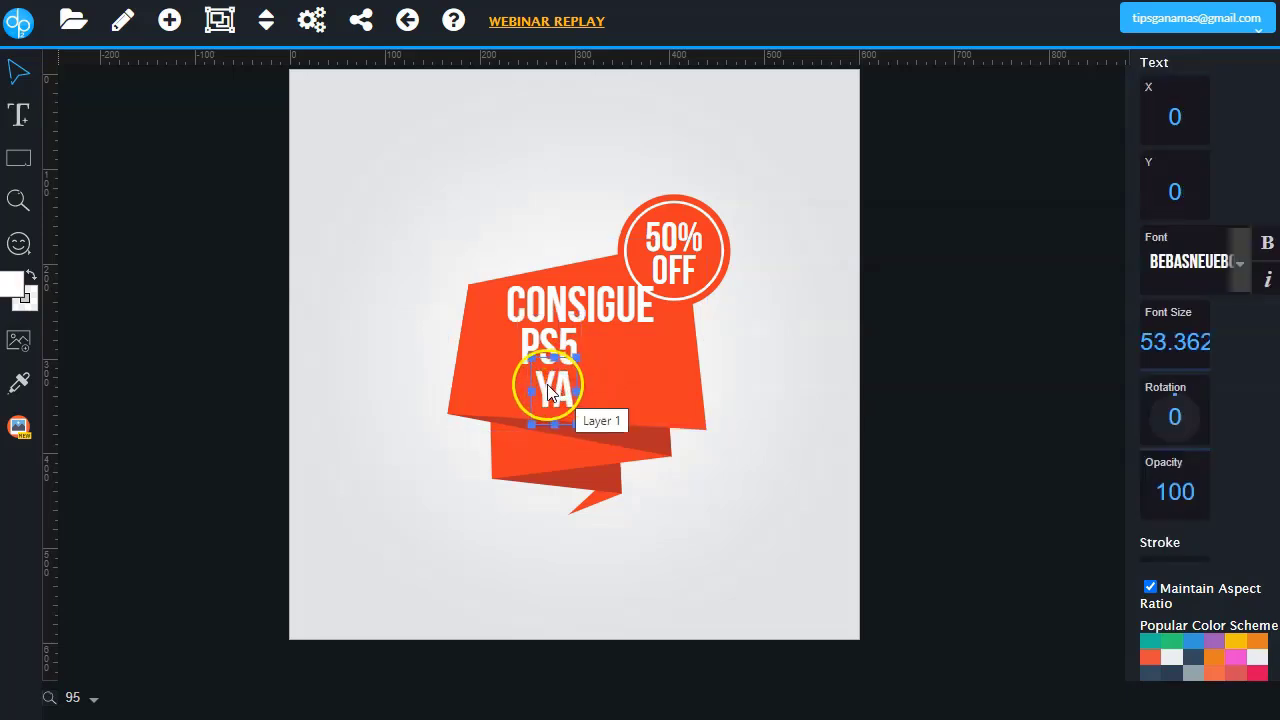
click(386, 405)
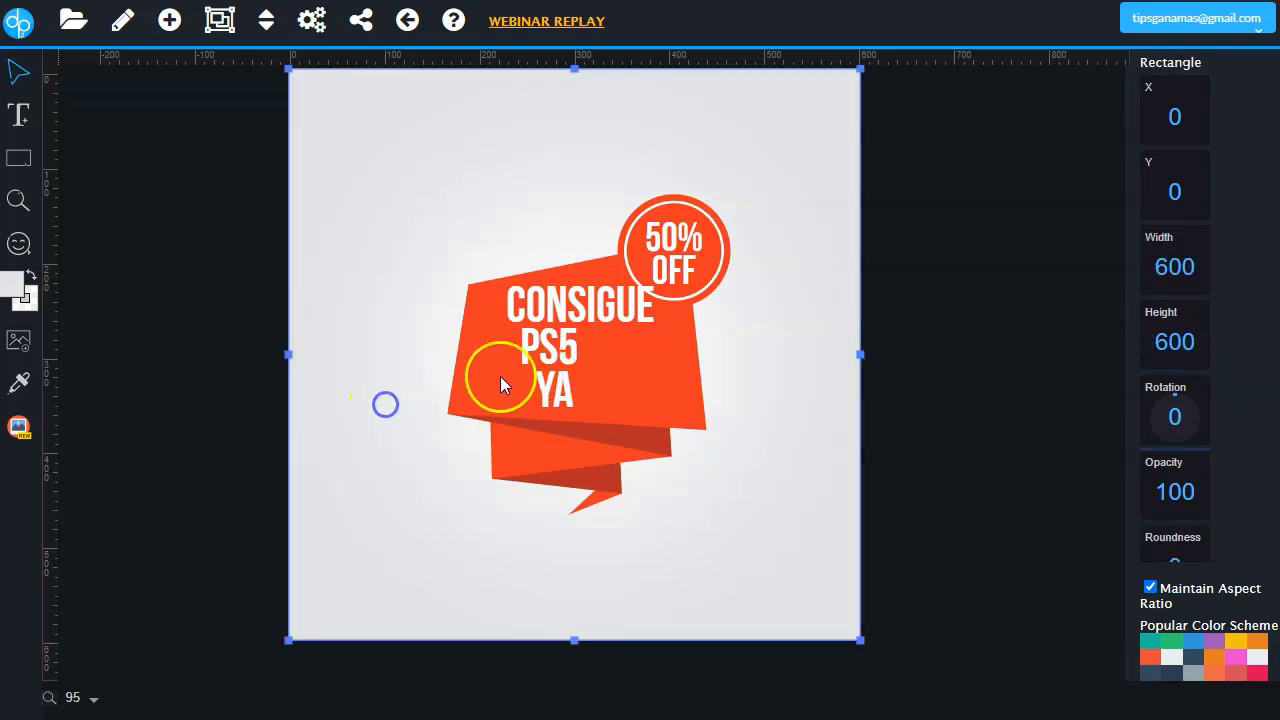
- Try pink and teal on the ribbon's middle orange fold, then colour that fold and the pointed tail grey
click(562, 435)
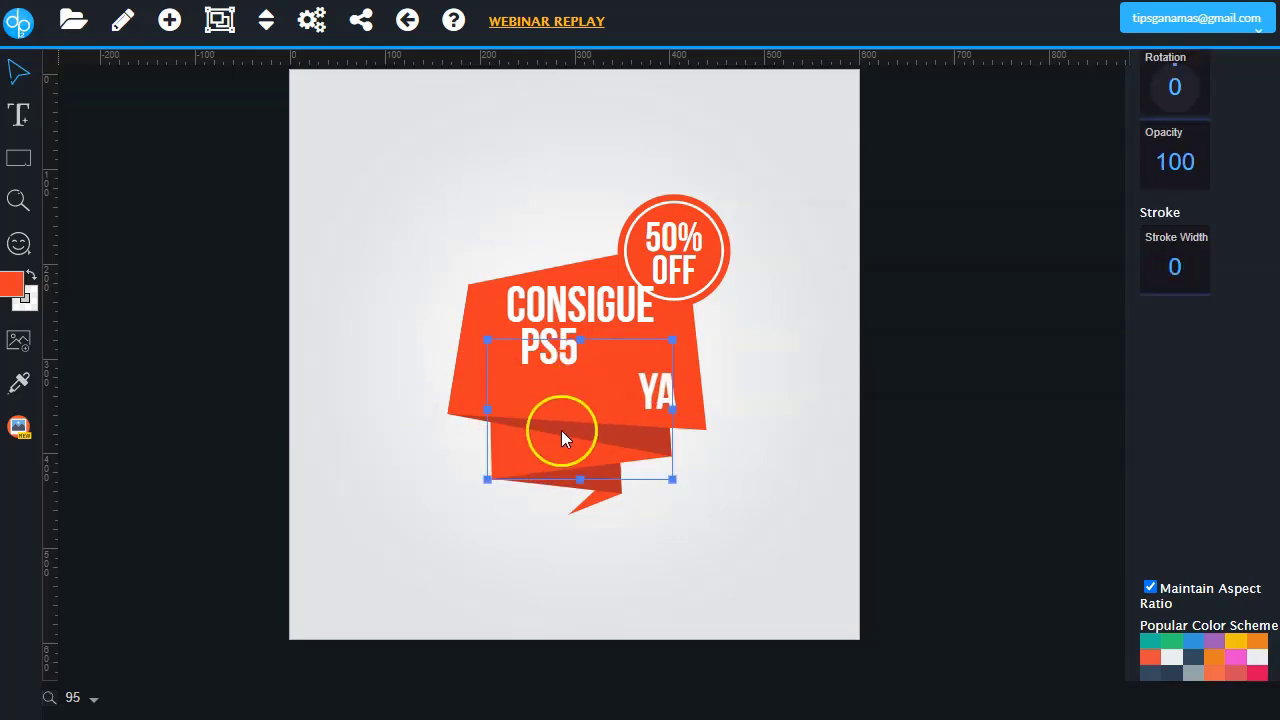
click(1236, 656)
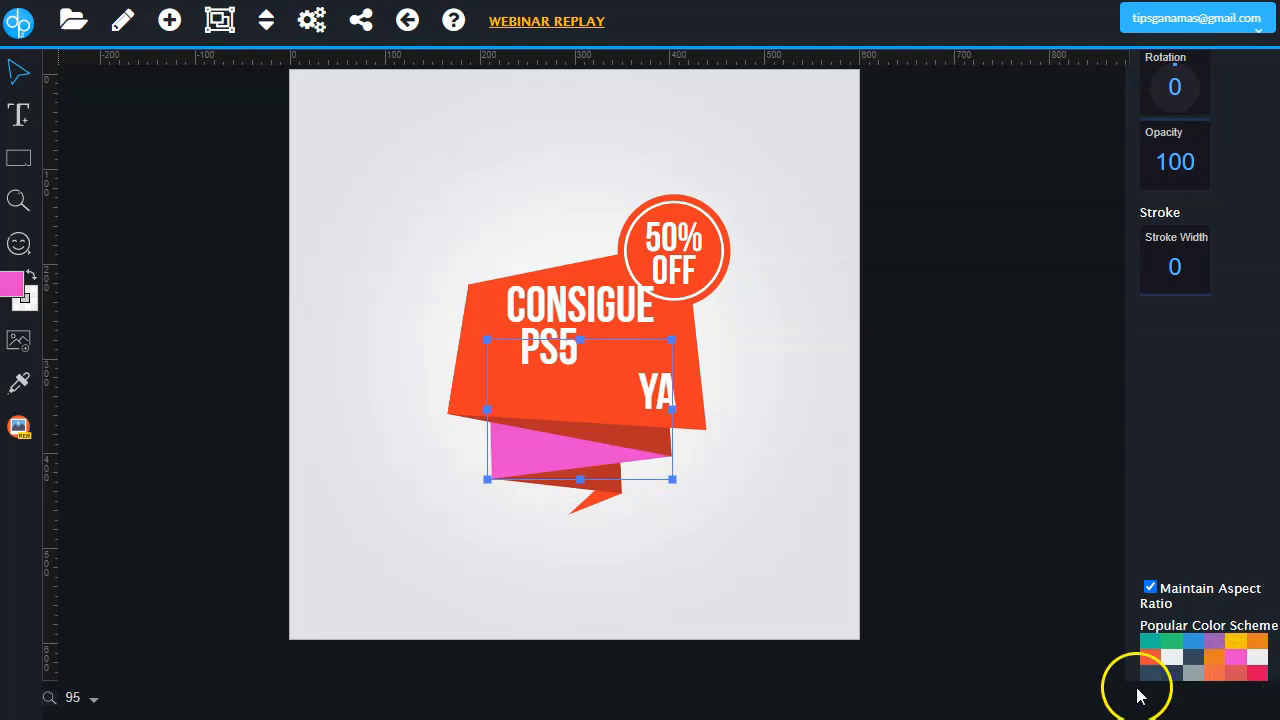
click(1152, 641)
click(1189, 672)
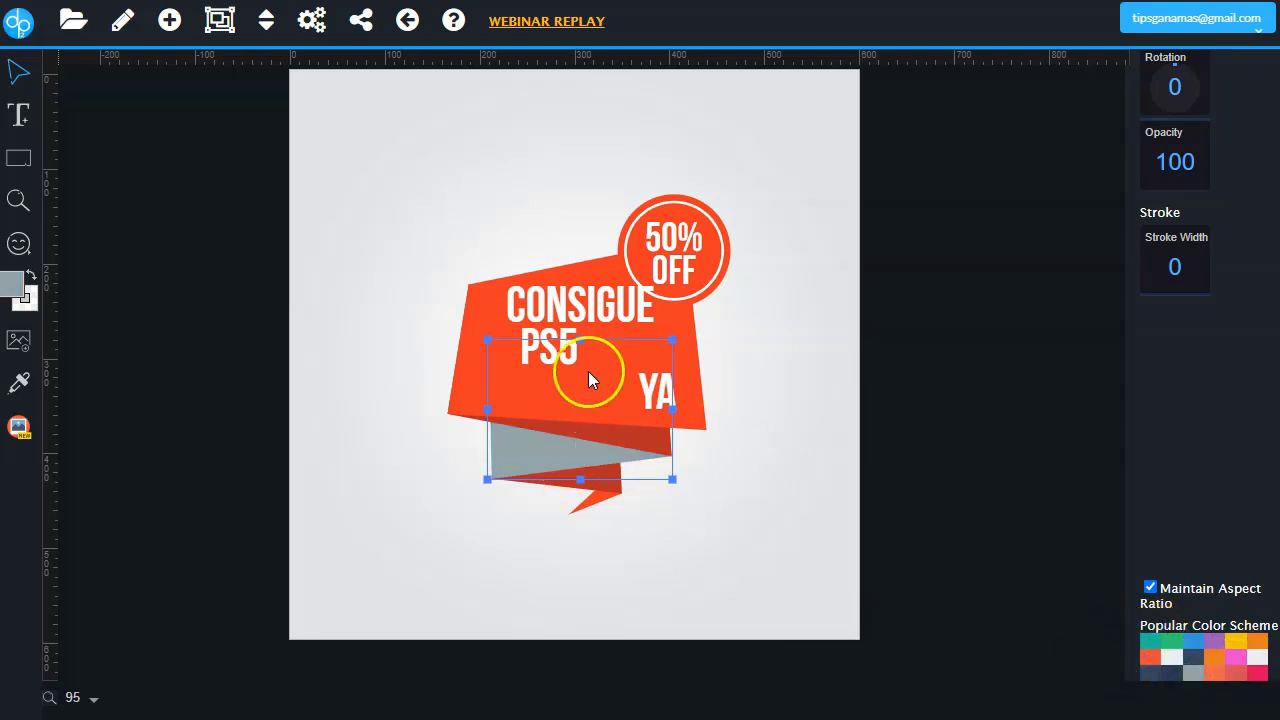
click(598, 503)
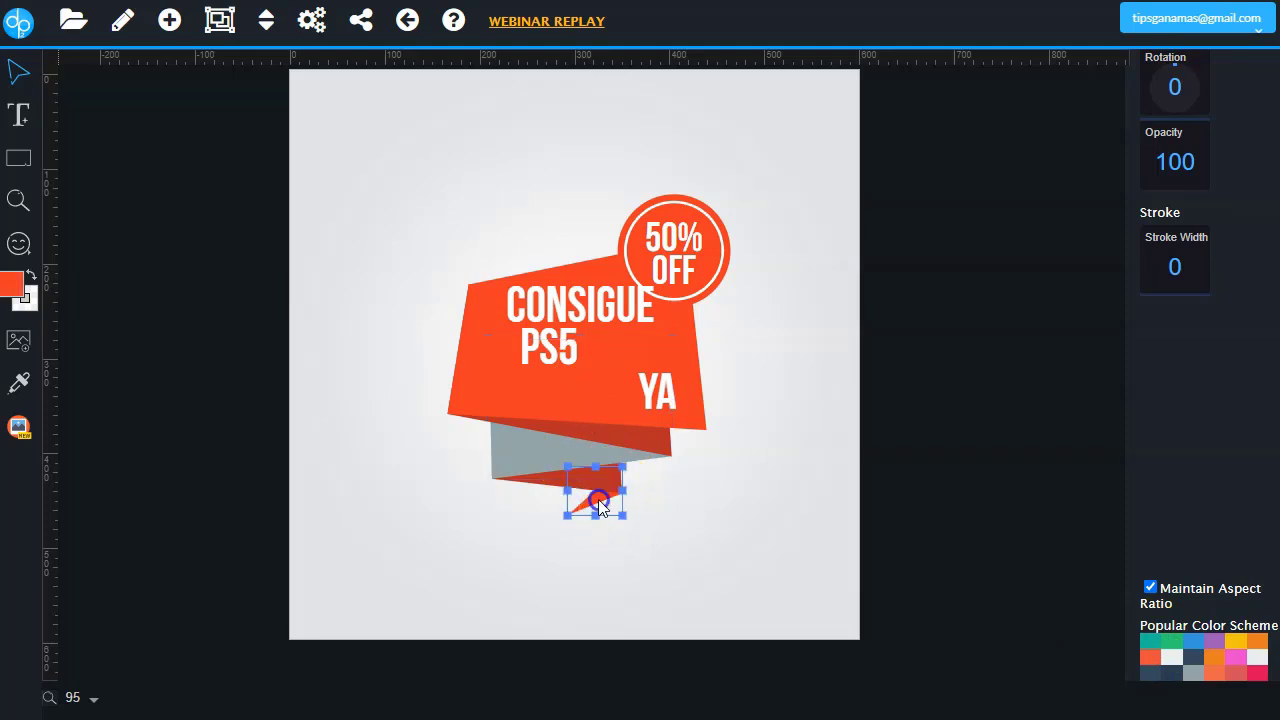
click(1193, 673)
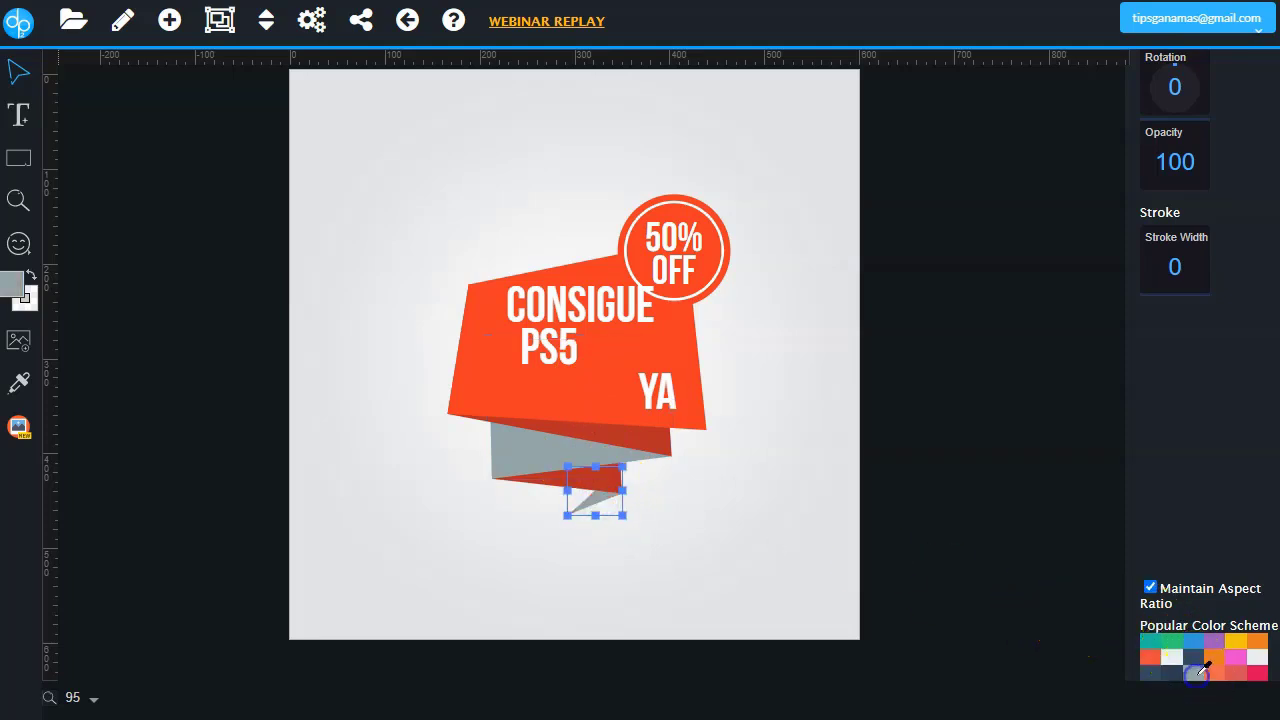
- Try grey on the banner's main panel, then recolour it crimson
click(695, 419)
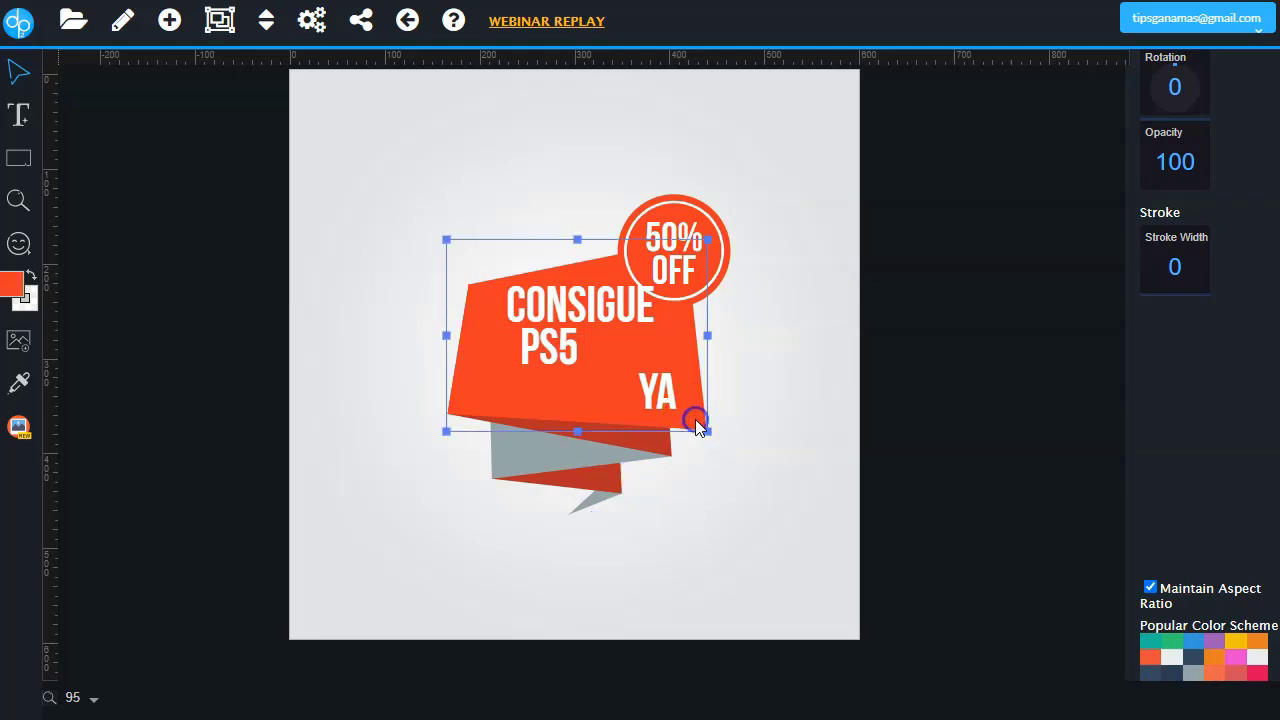
click(1195, 673)
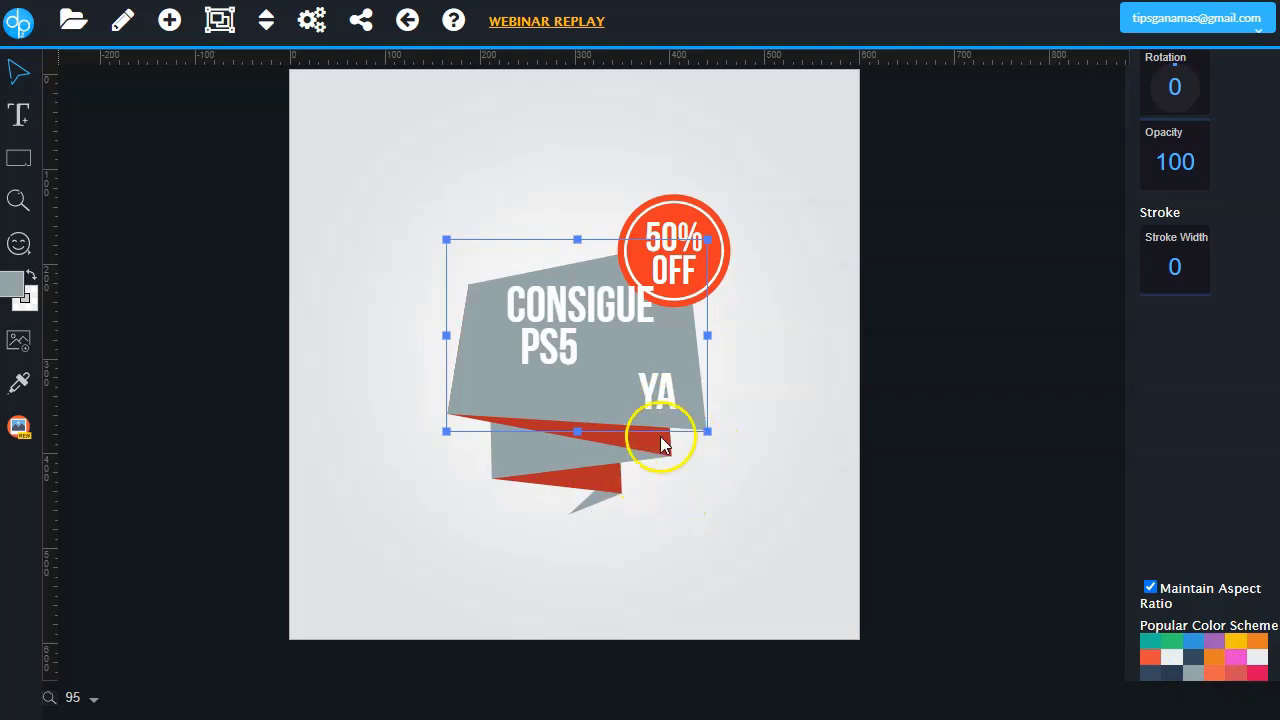
click(1257, 673)
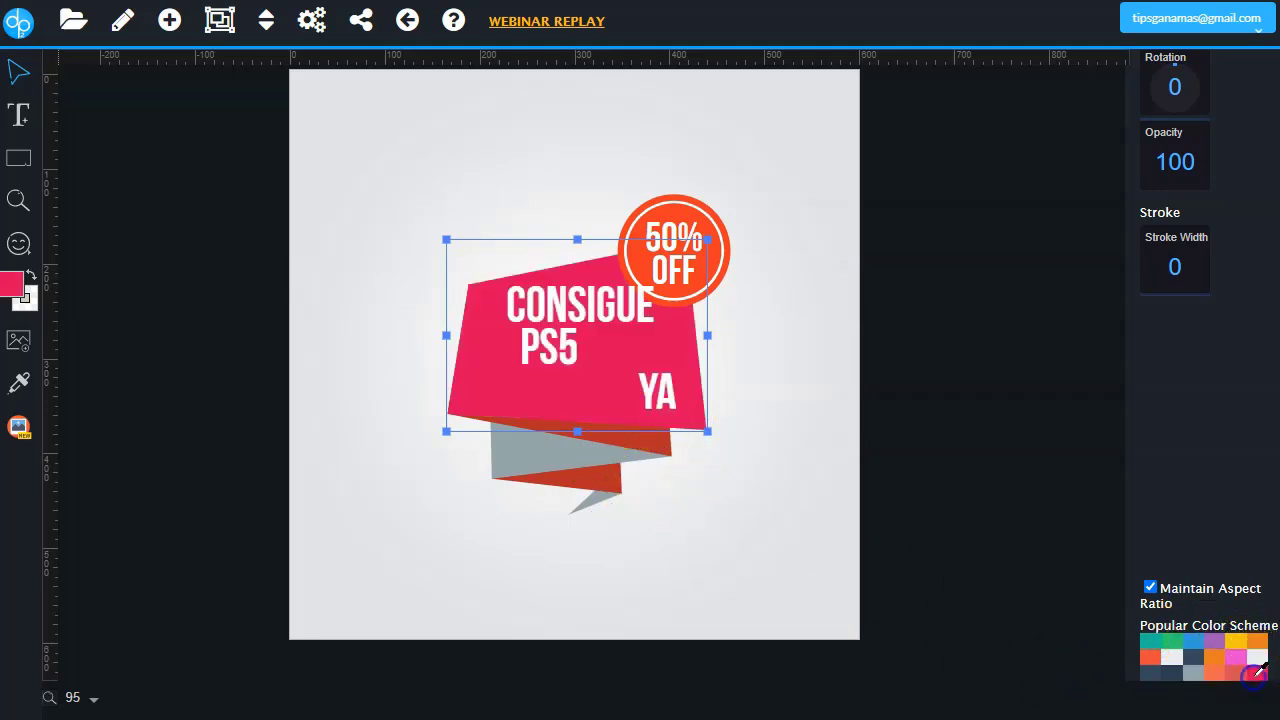
- Set the "CONSIGUE" text's font to Russo_One, then shrink and reposition it to fit inside the crimson panel
click(559, 315)
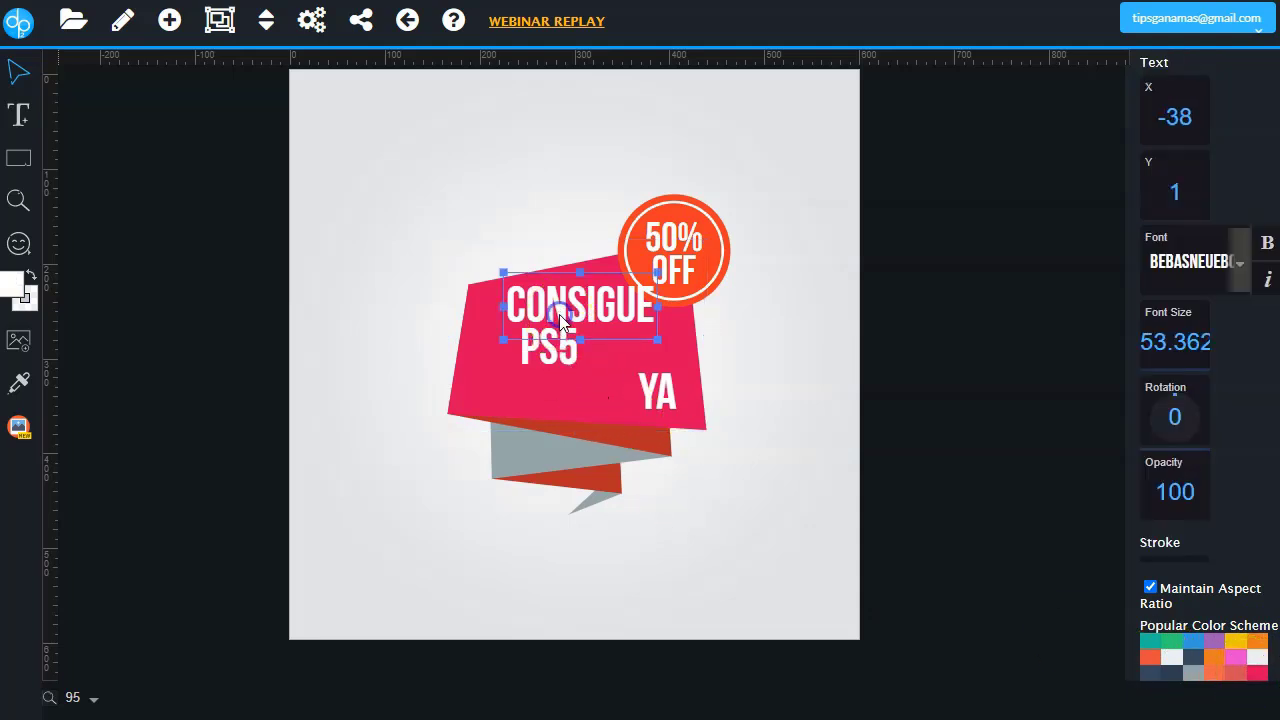
click(1239, 266)
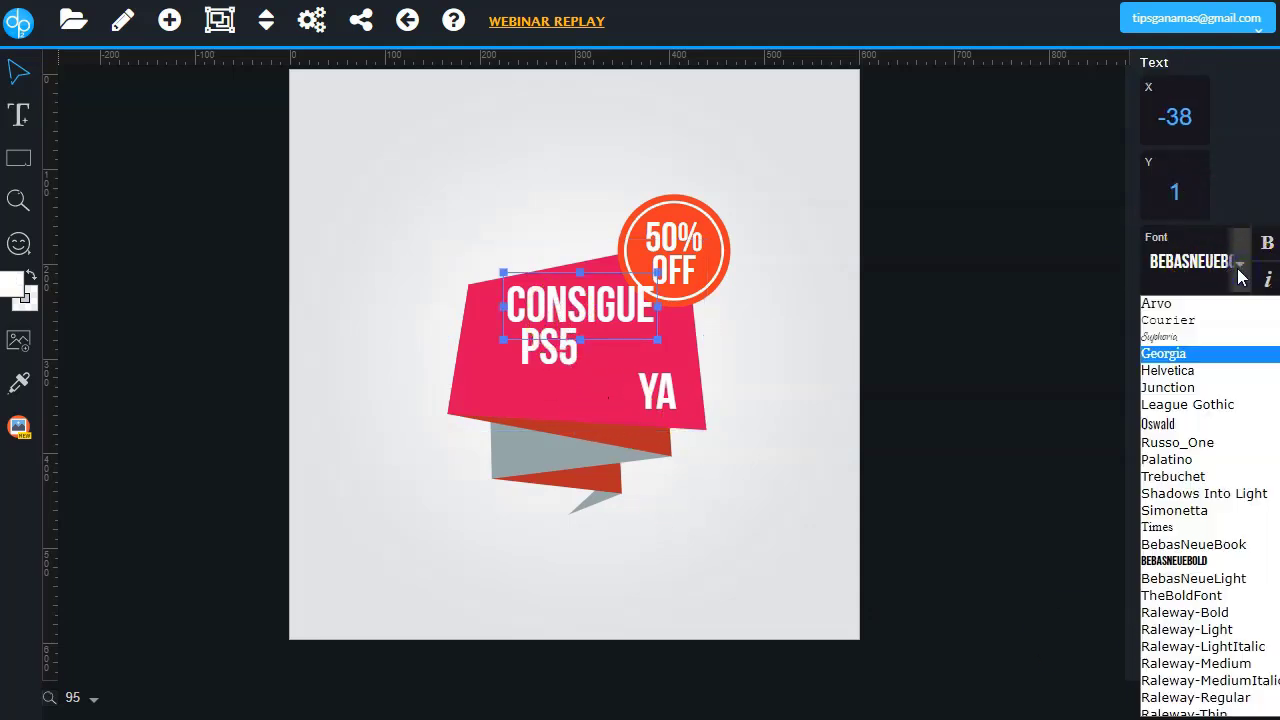
click(1180, 442)
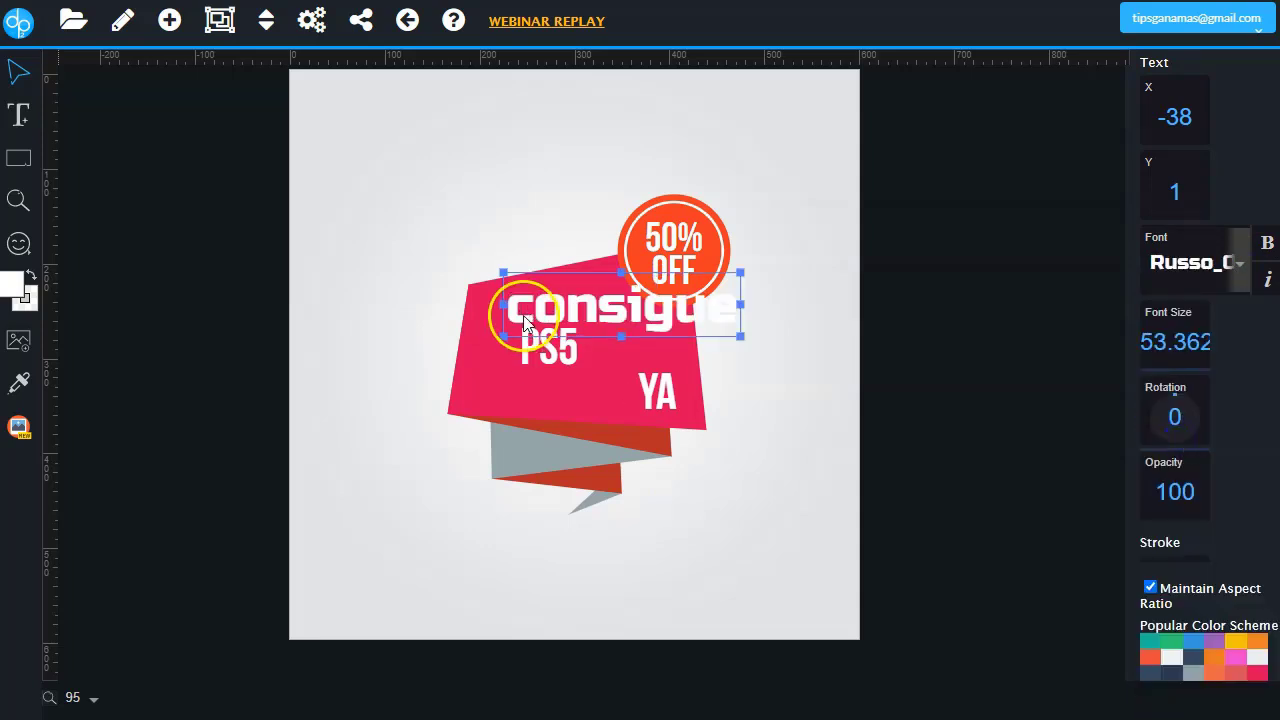
drag(615, 310, 578, 313)
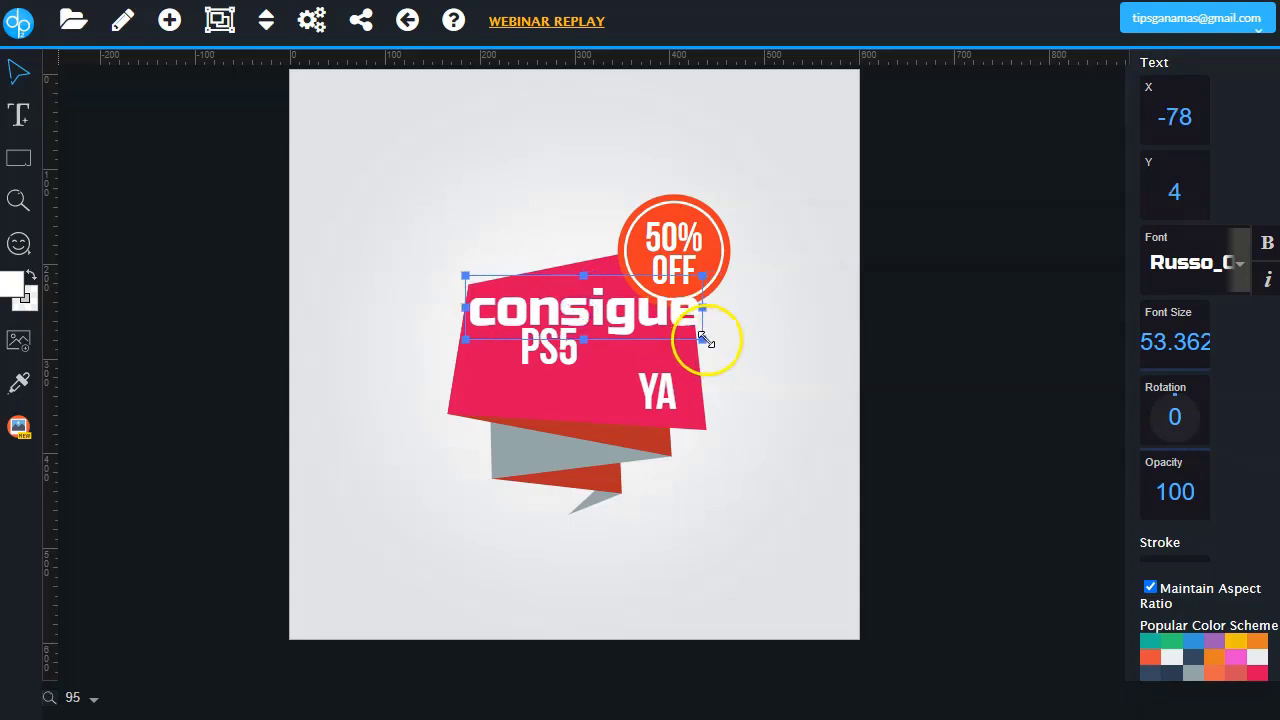
drag(705, 338, 672, 326)
drag(593, 316, 604, 318)
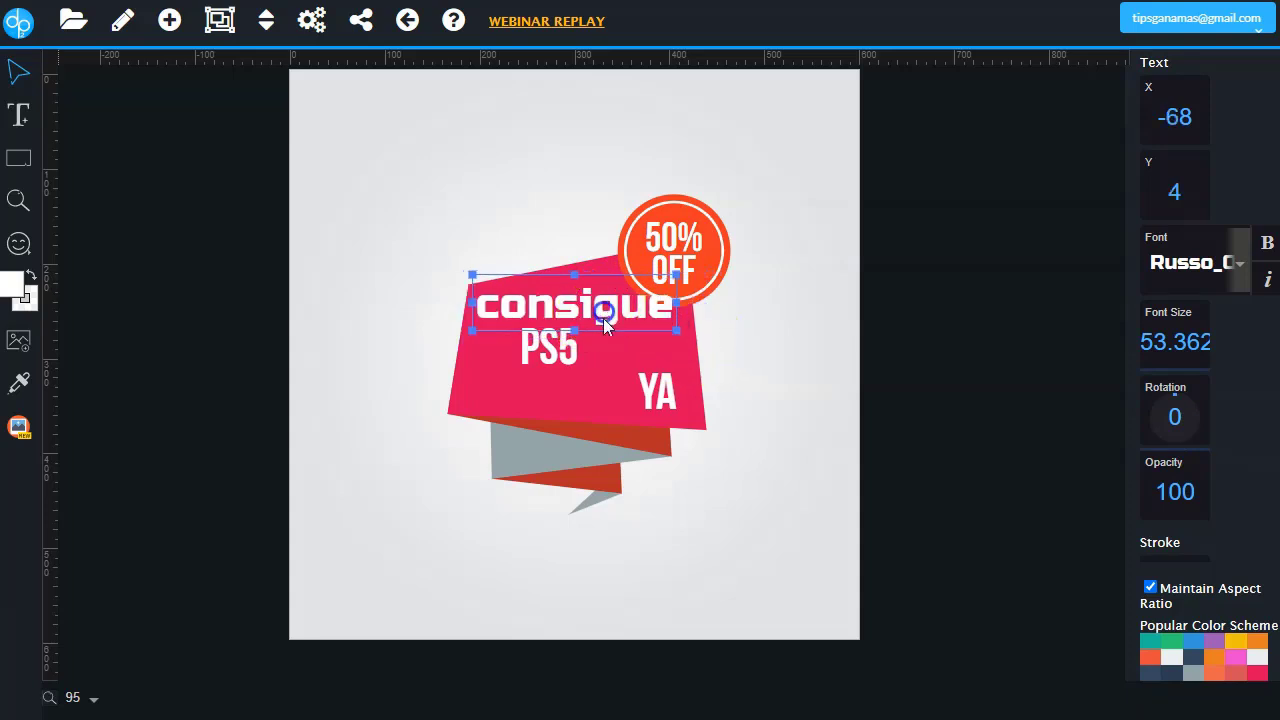
click(613, 422)
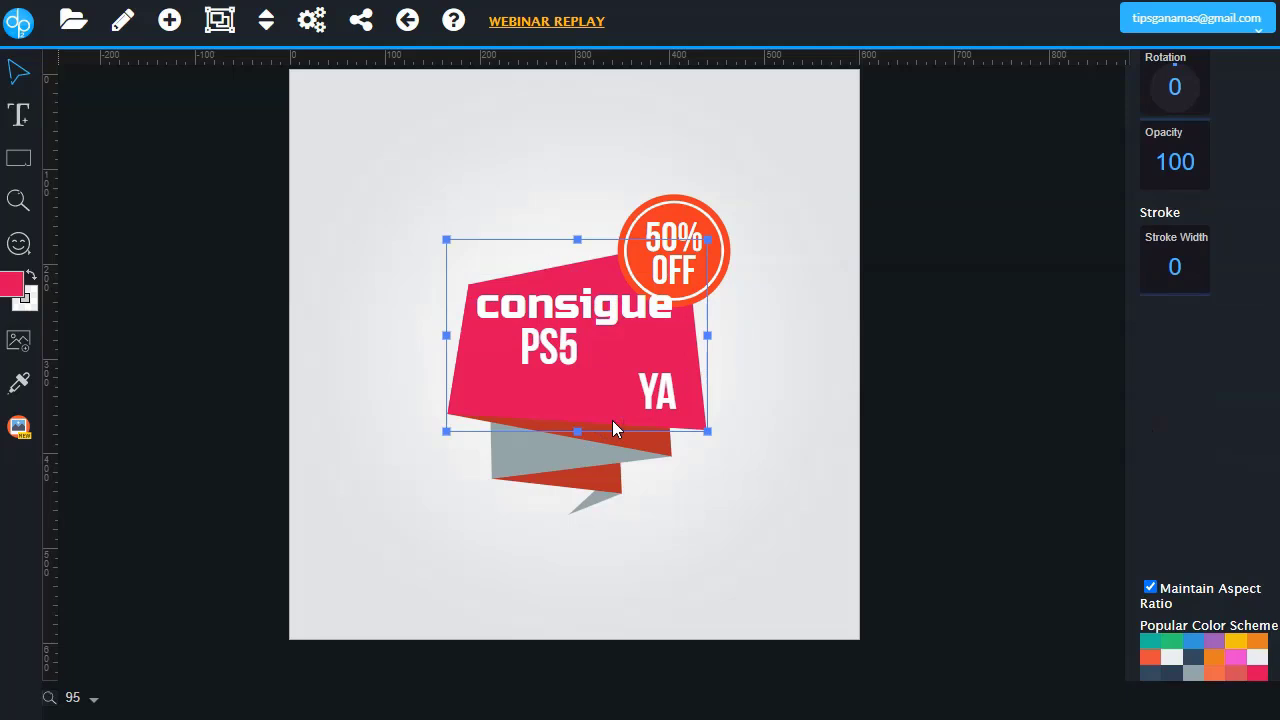
click(31, 285)
click(30, 283)
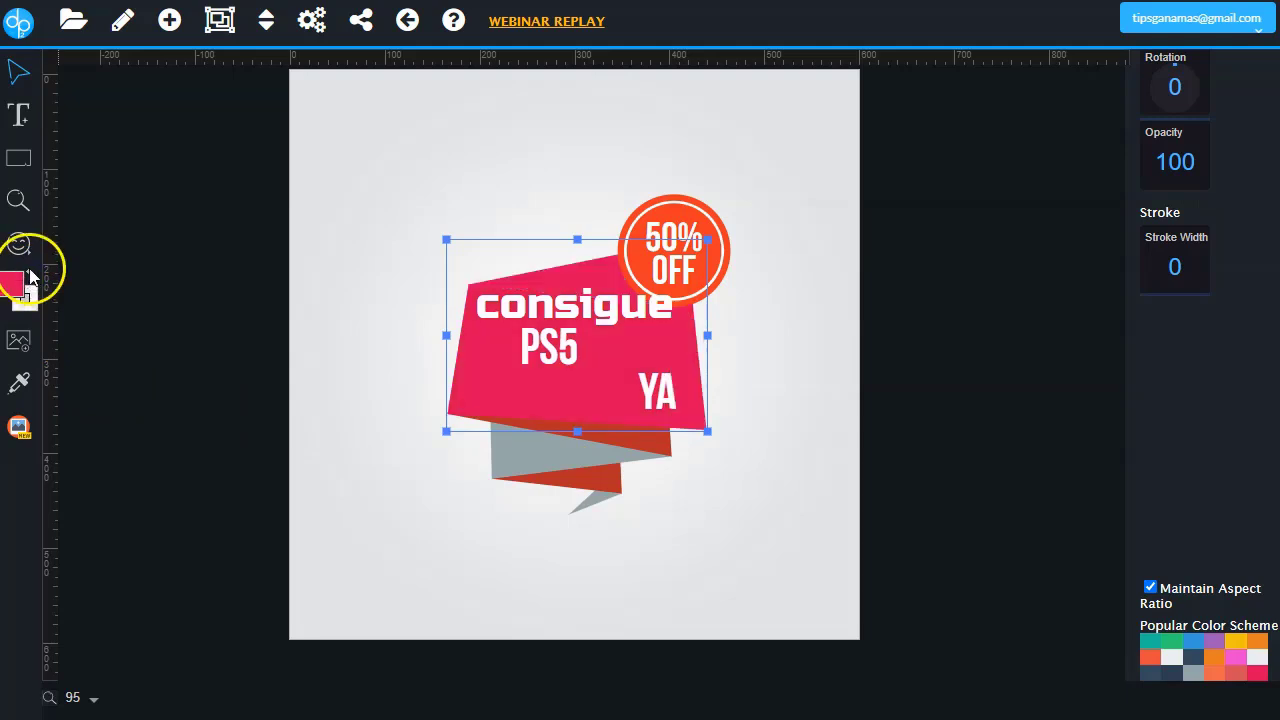
click(671, 201)
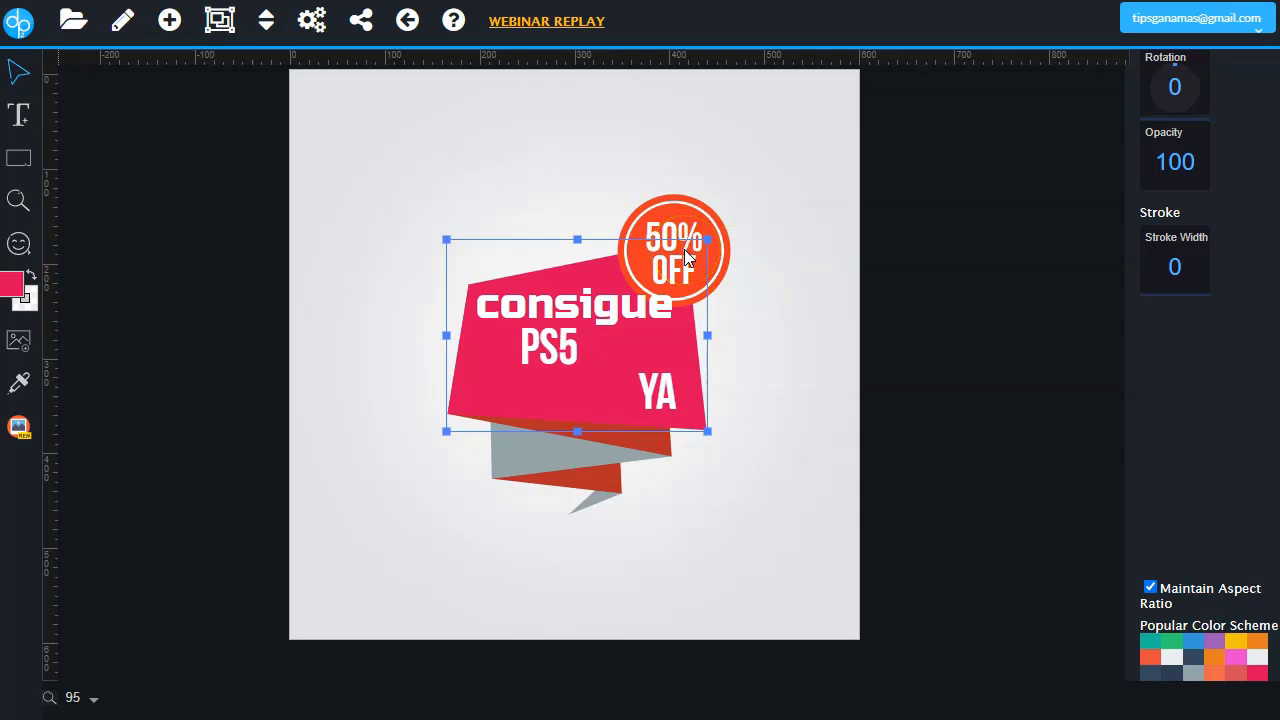
- Add the heading "Mi tienda chuli" above the banner, colour it crimson and lower it slightly from the canvas's upper edge
click(19, 114)
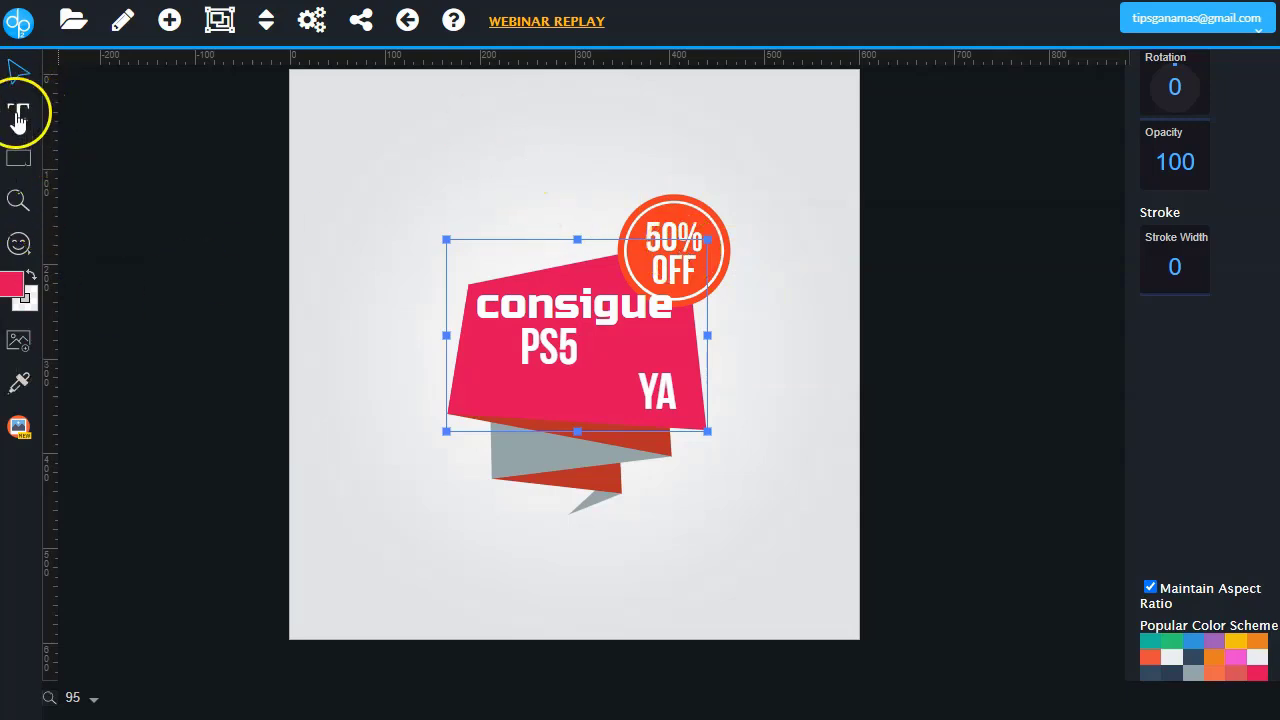
text(Mi tienda chuli)
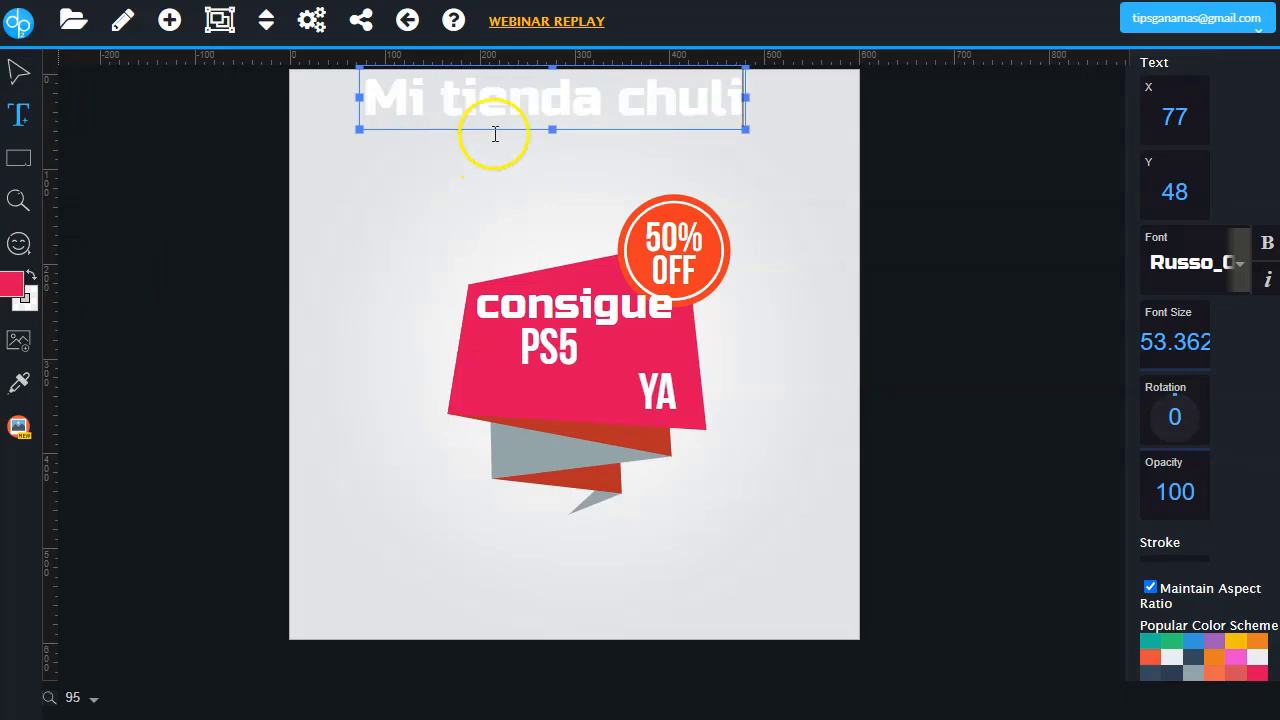
click(521, 104)
triple_click(521, 104)
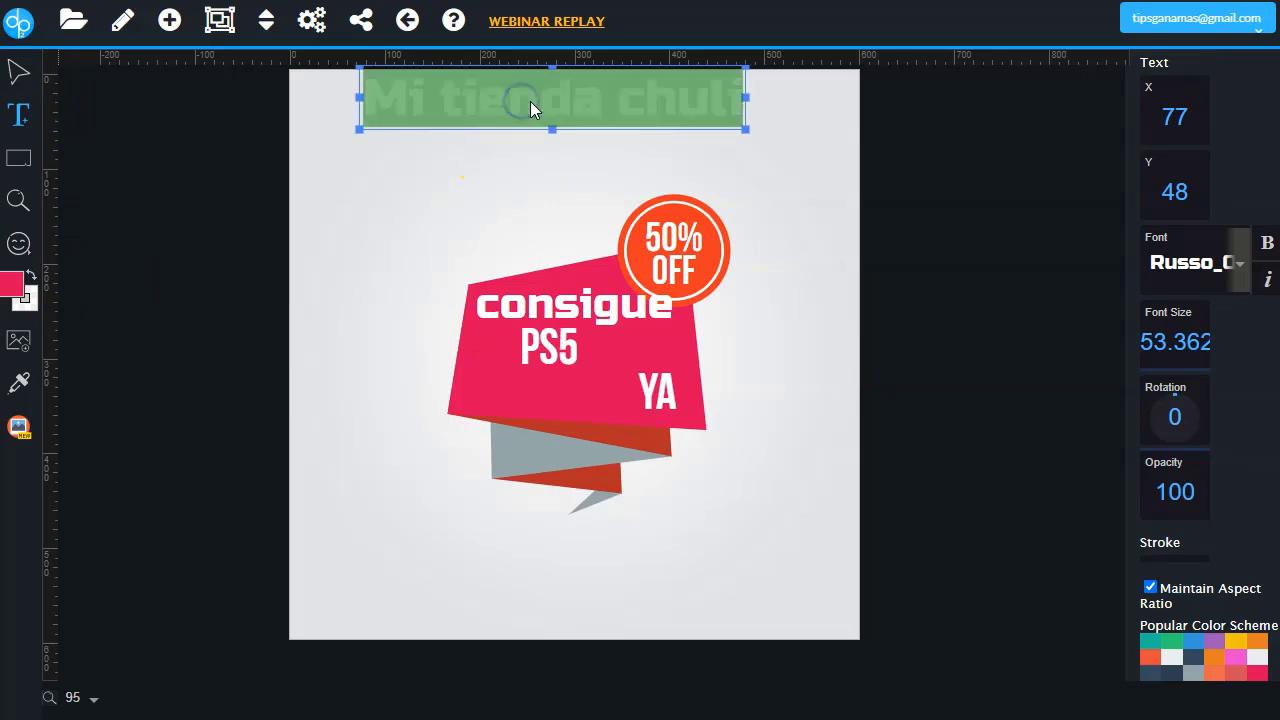
click(1257, 668)
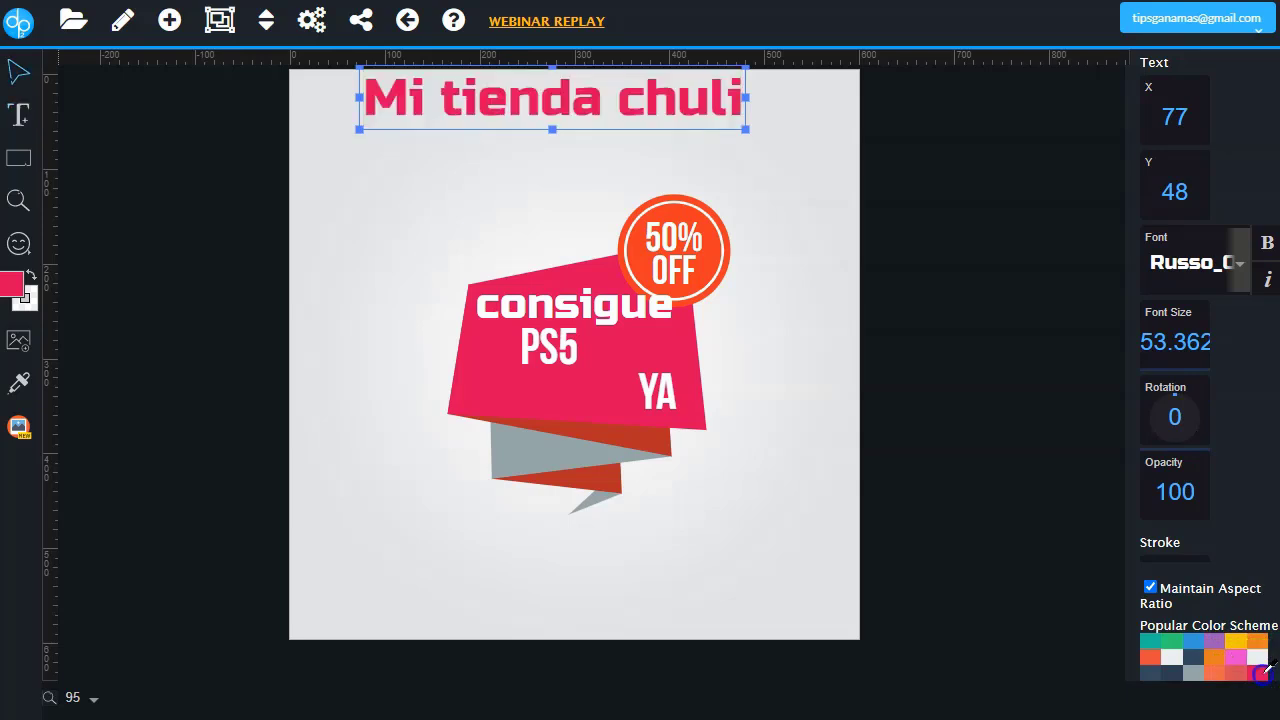
drag(534, 103, 540, 150)
- Delete the light grey background rectangle behind the banner and move the "Mi tienda chuli" heading below the ribbon's tail
click(809, 340)
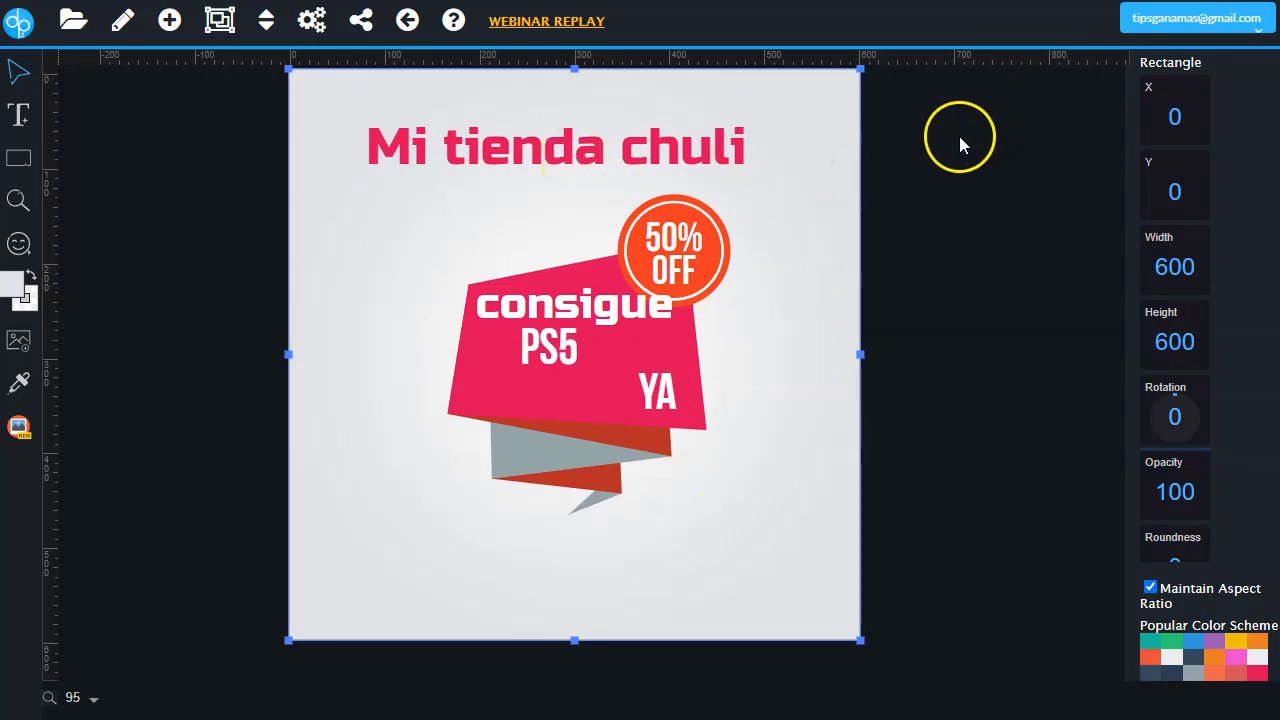
click(948, 181)
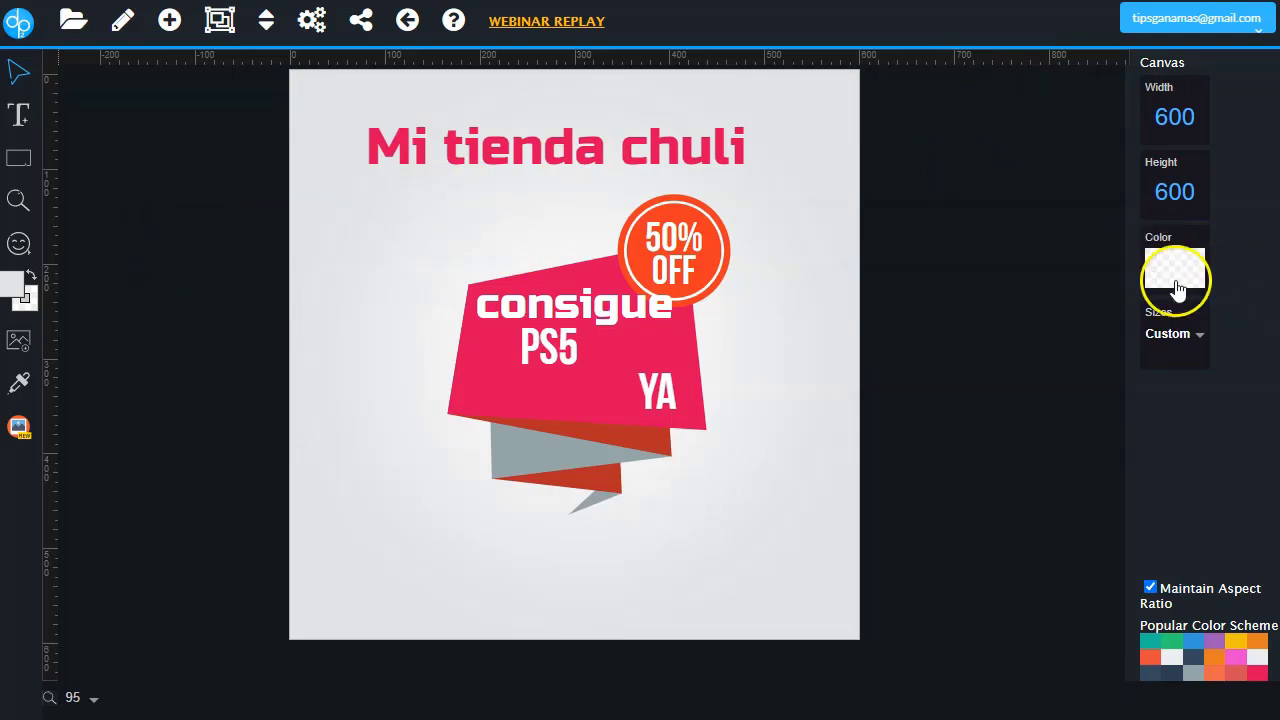
click(860, 336)
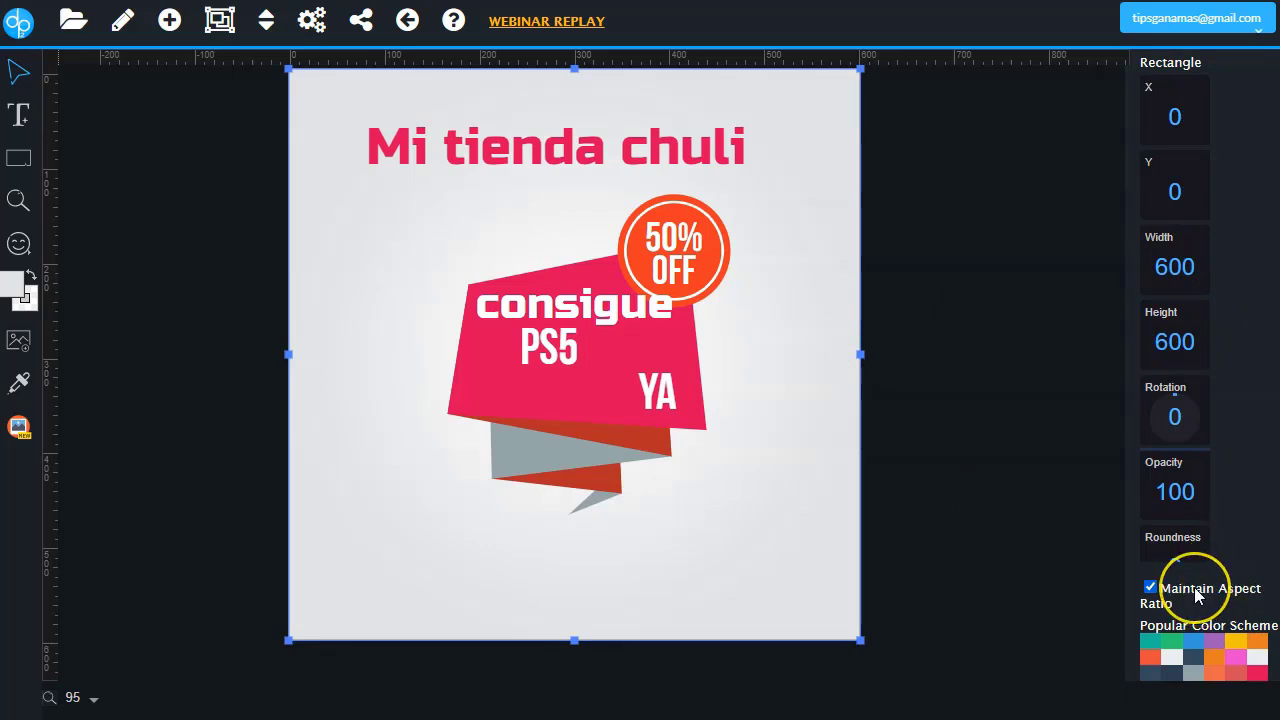
key(Delete)
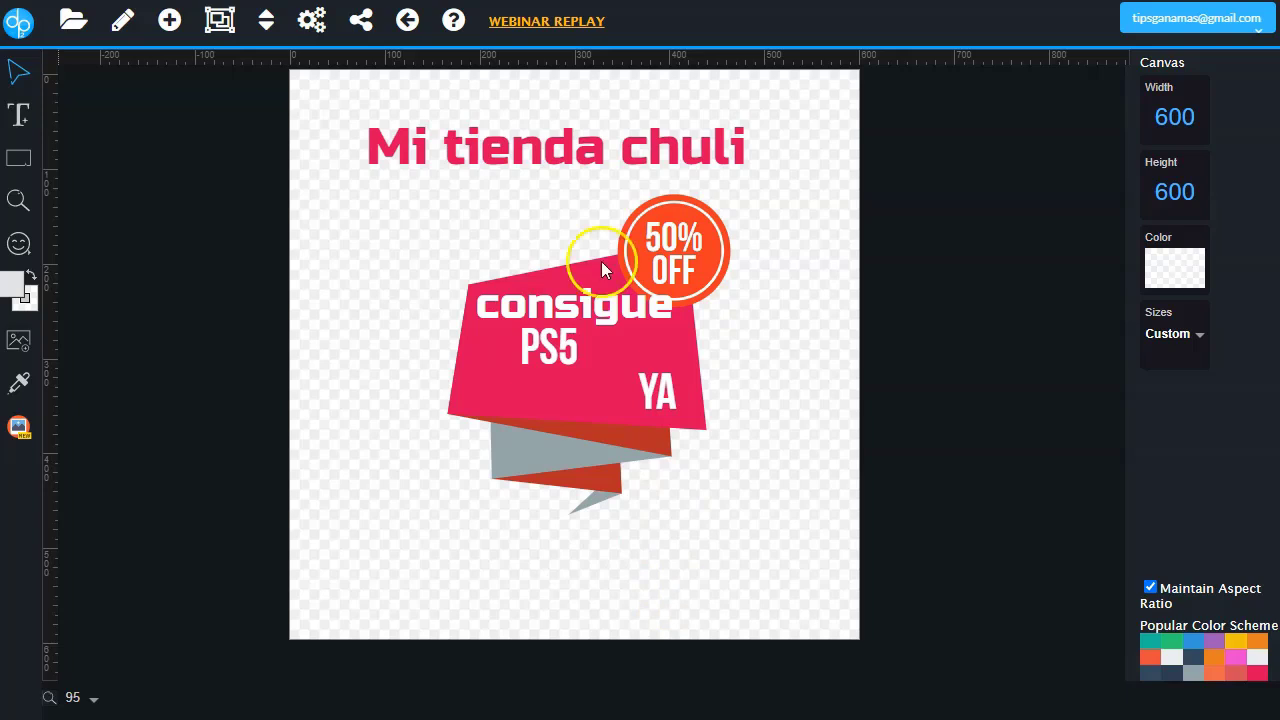
drag(566, 151, 600, 578)
click(420, 200)
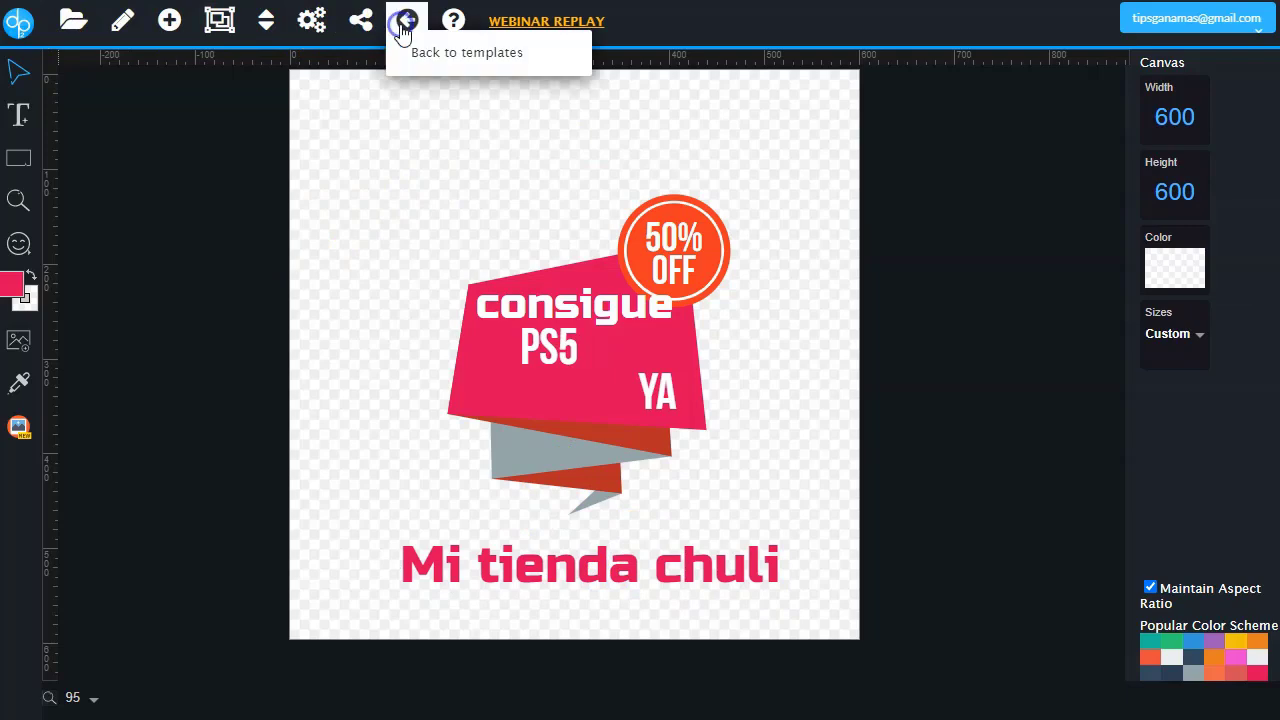
- Return to the template library, discarding the unsaved banner design
click(452, 52)
click(752, 405)
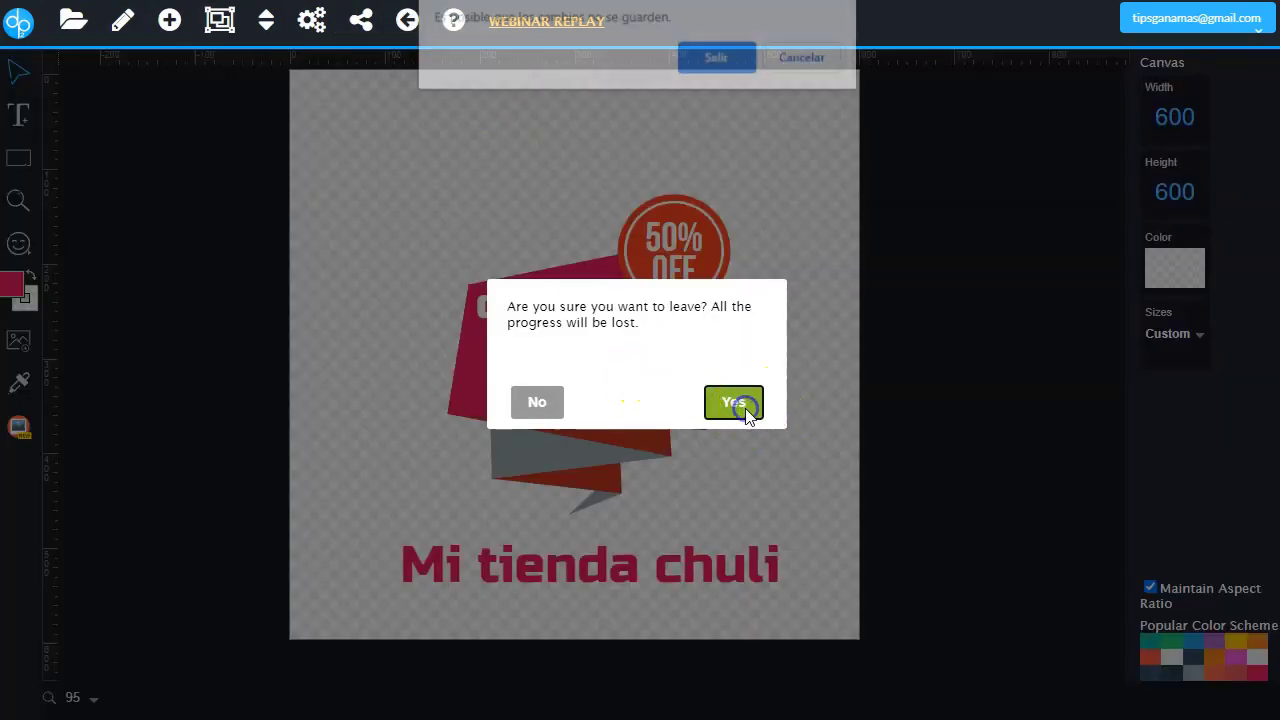
click(710, 56)
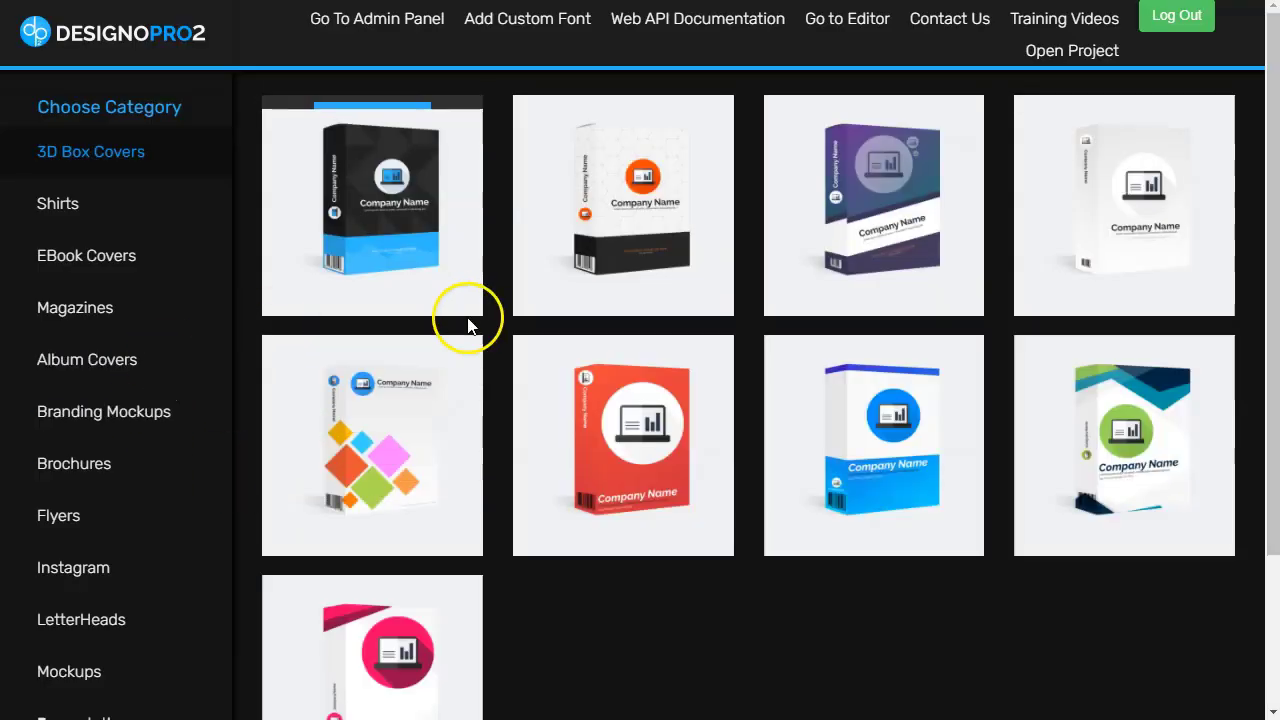
- Show the templates in the Web Graphics category
scroll(76, 482, down, 3)
scroll(76, 482, down, 4)
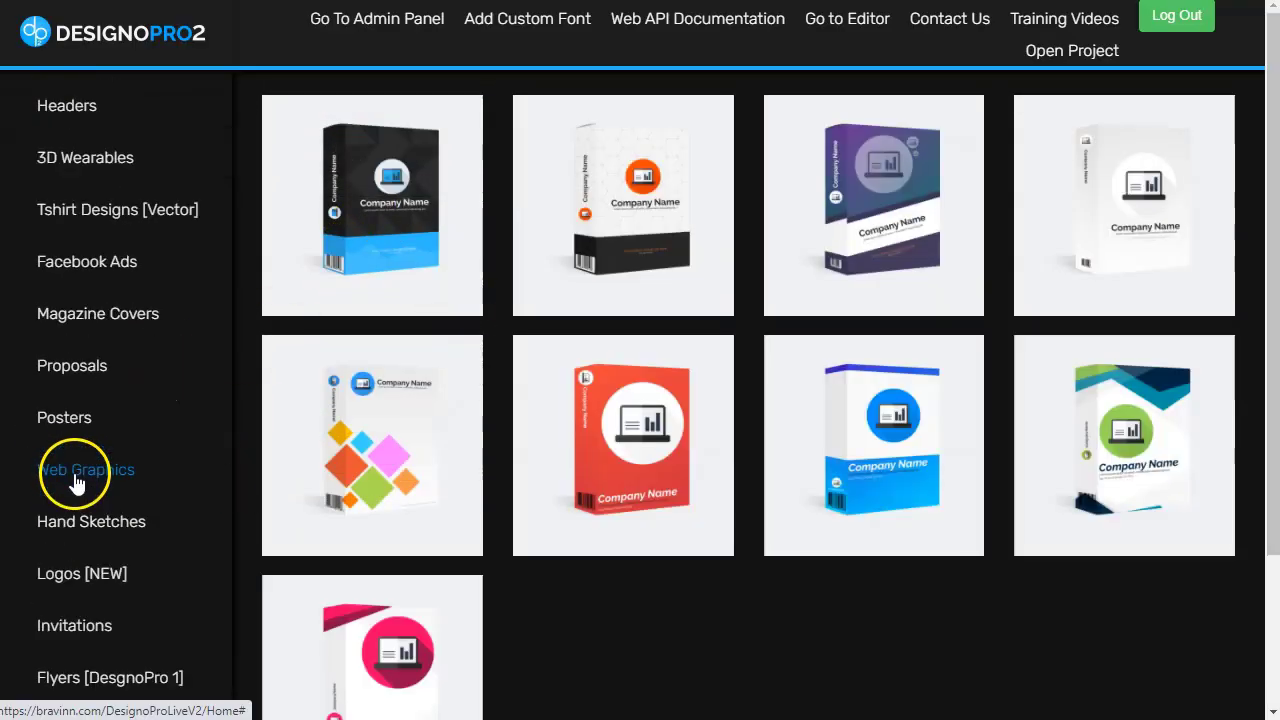
click(114, 476)
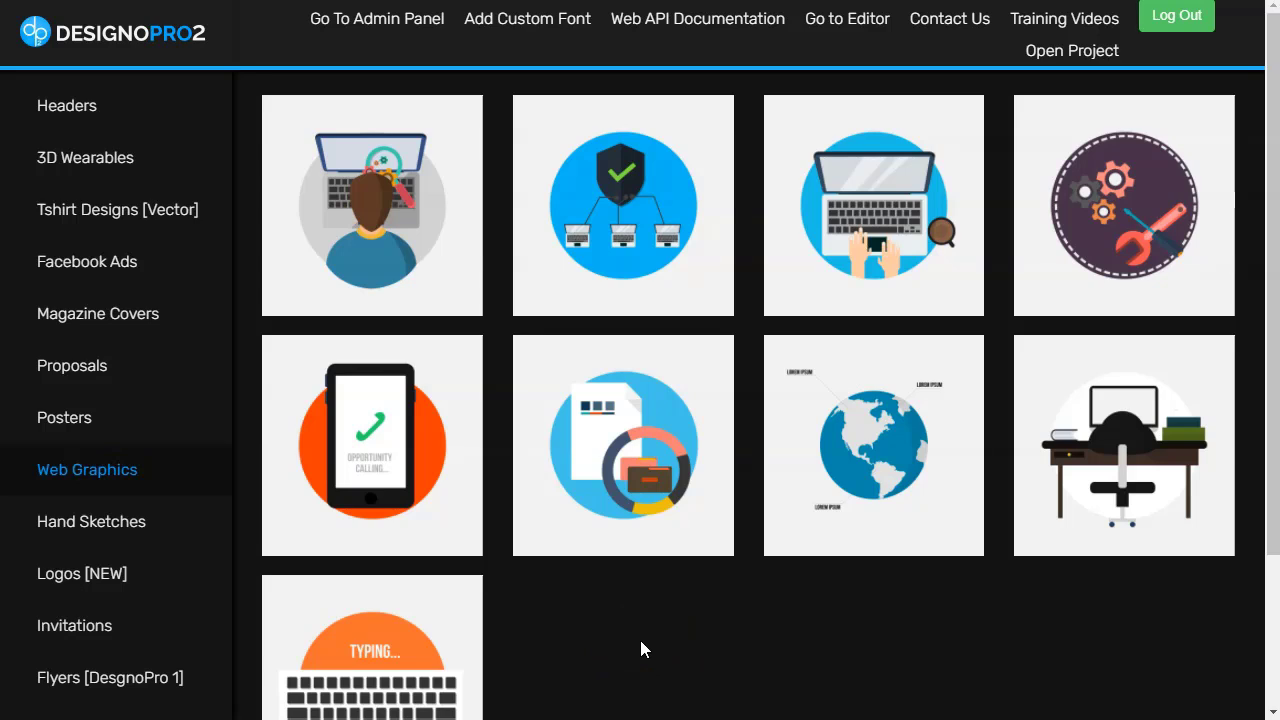
- Go to the admin panel and examine the Users section of its user management page
click(399, 27)
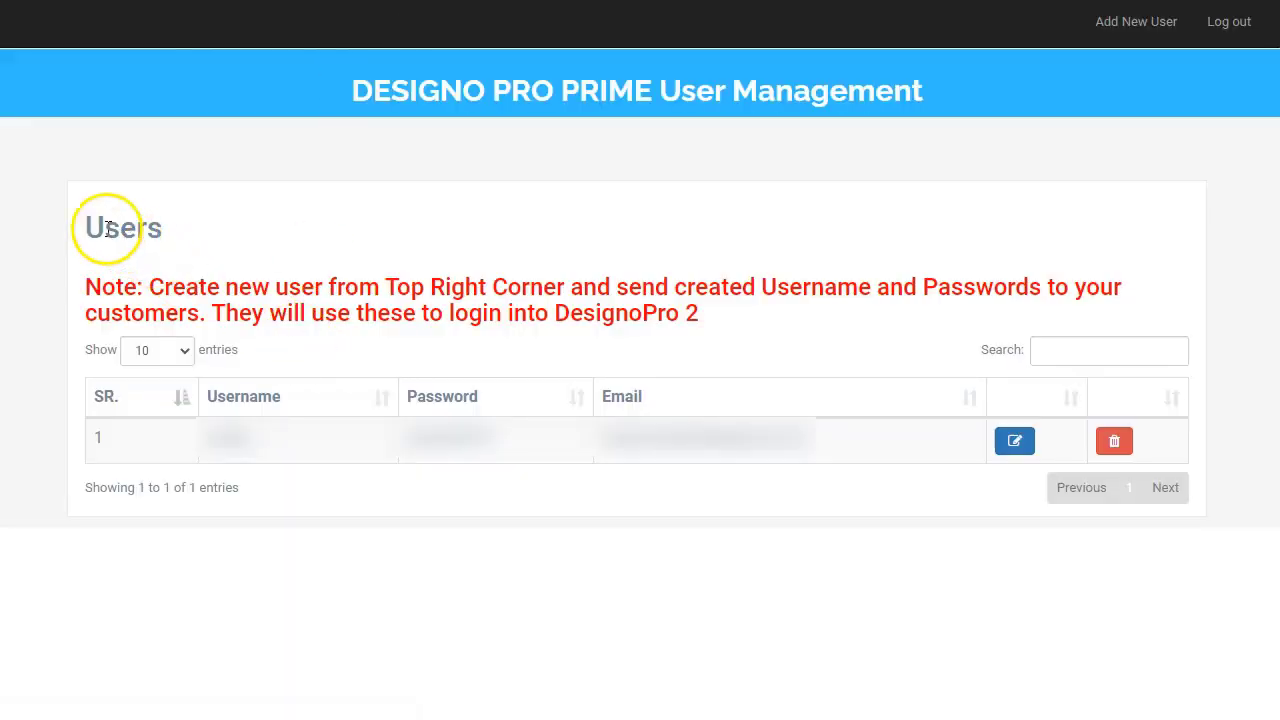
drag(86, 228, 194, 229)
click(200, 231)
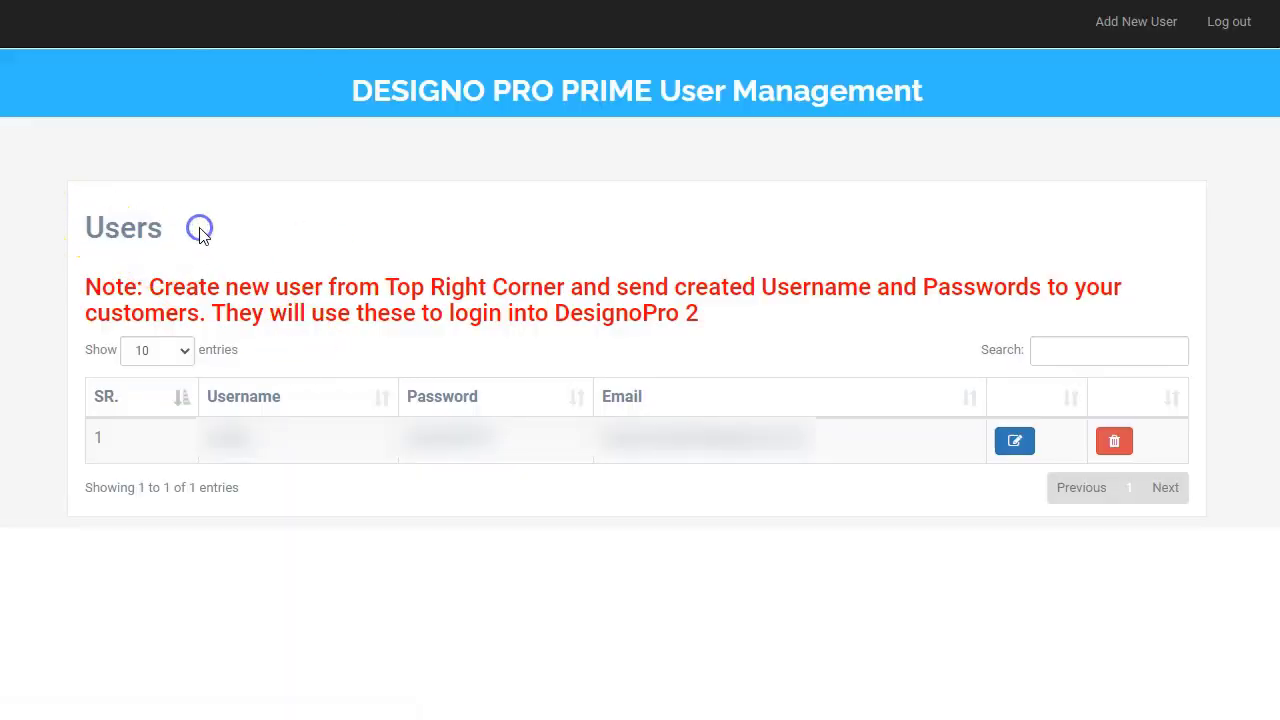